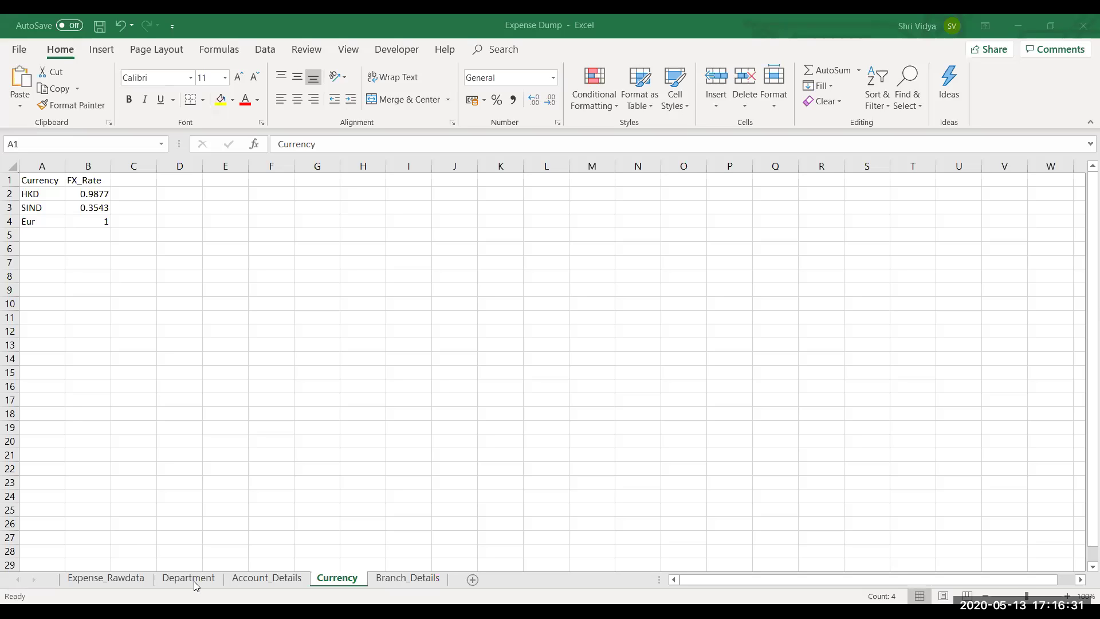
- Inspect the account, description and currency entries in the Expense_Rawdata table
click(123, 581)
click(292, 389)
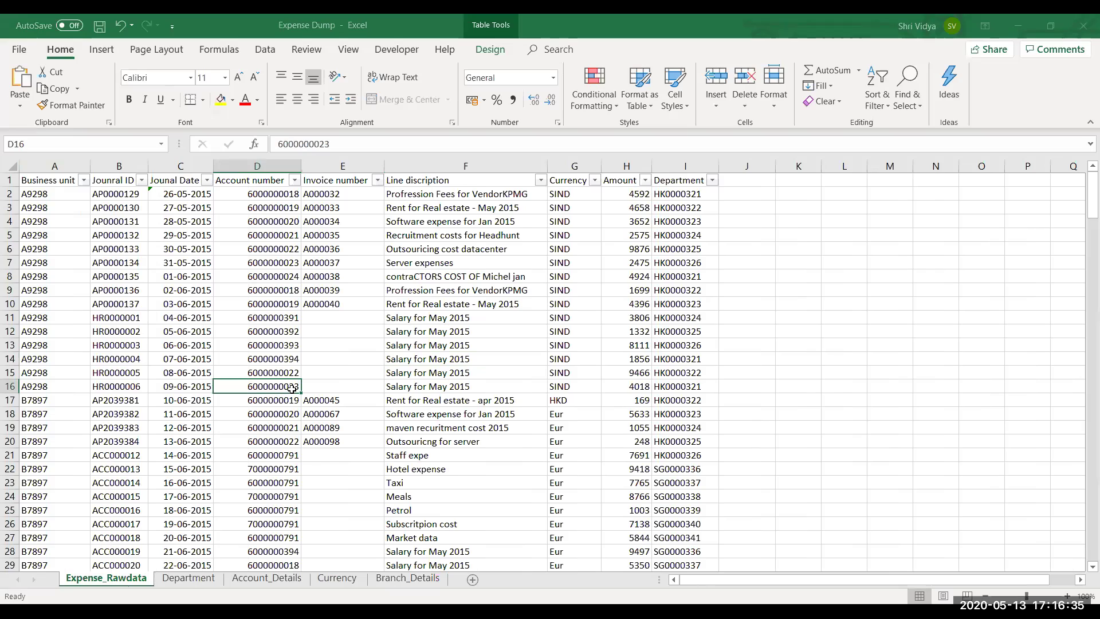
click(403, 280)
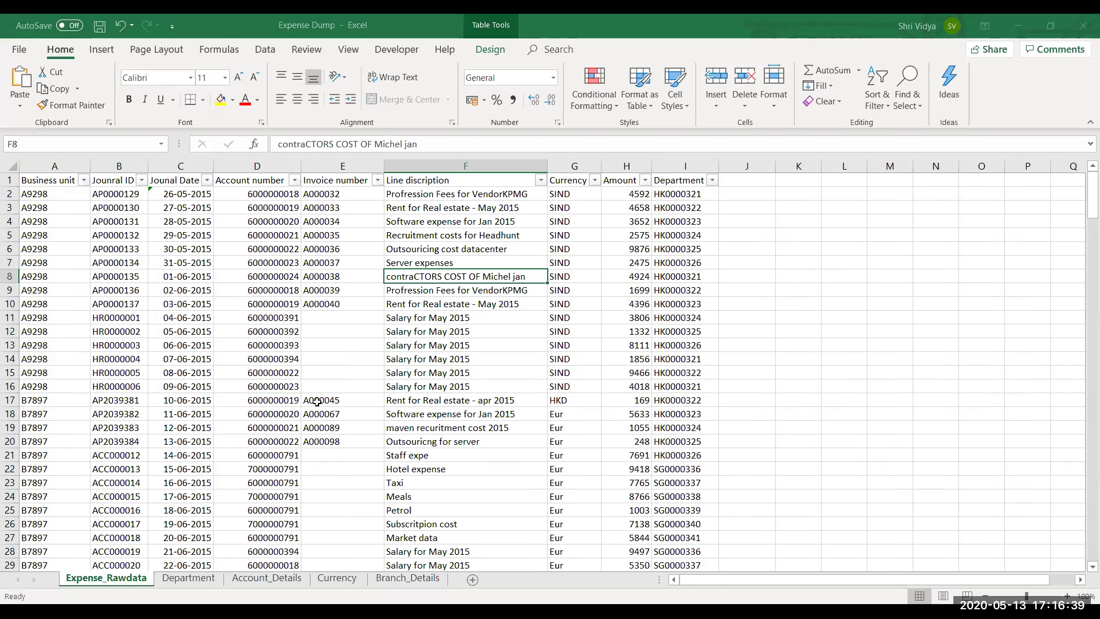
click(573, 363)
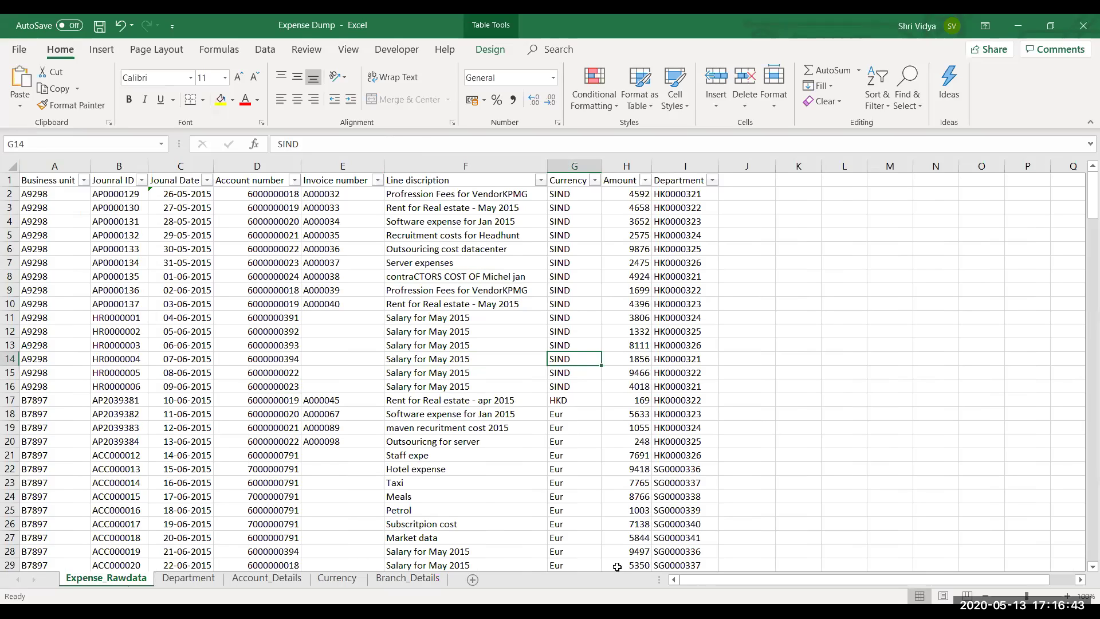
click(832, 319)
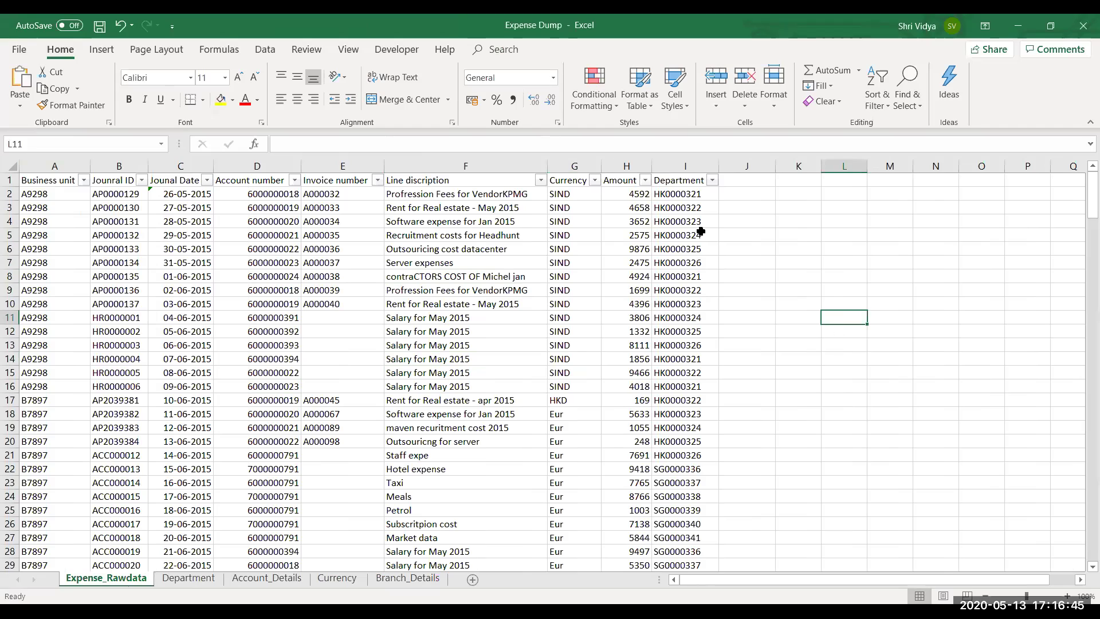
click(561, 263)
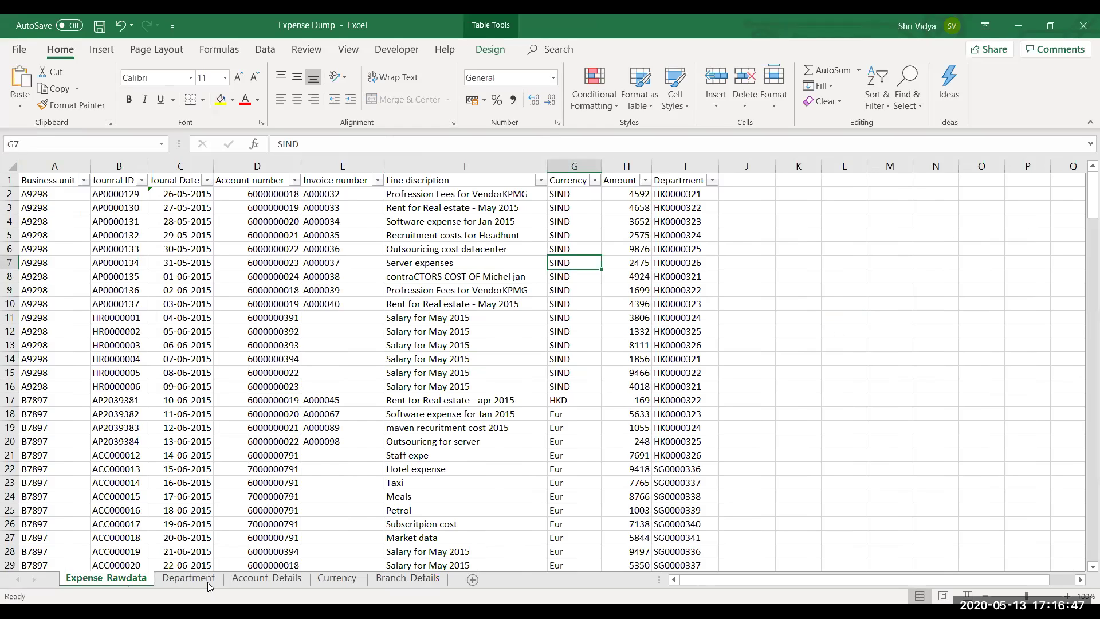
click(189, 578)
- Make the Department data A1:B13 a table with headers and the None table style
click(116, 238)
key(ctrl+t)
click(536, 304)
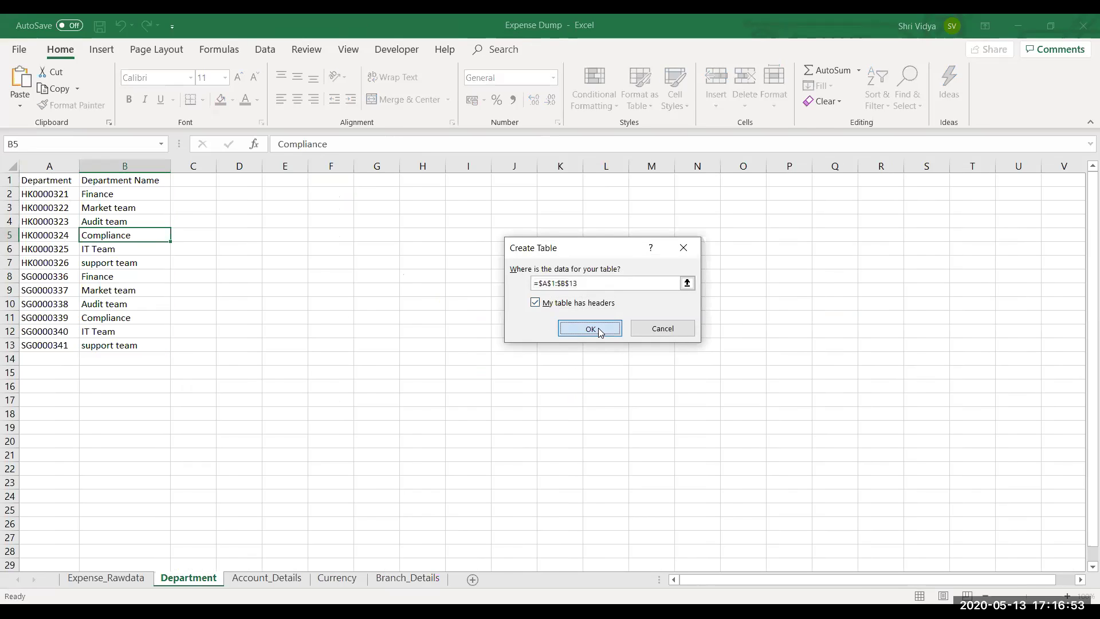
click(590, 328)
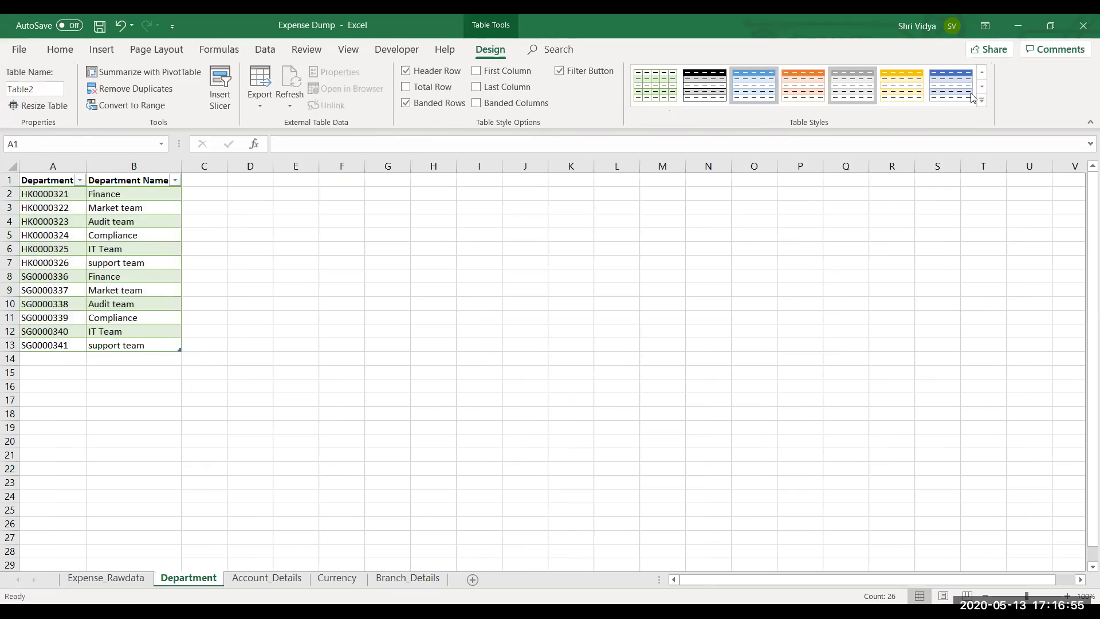
click(984, 101)
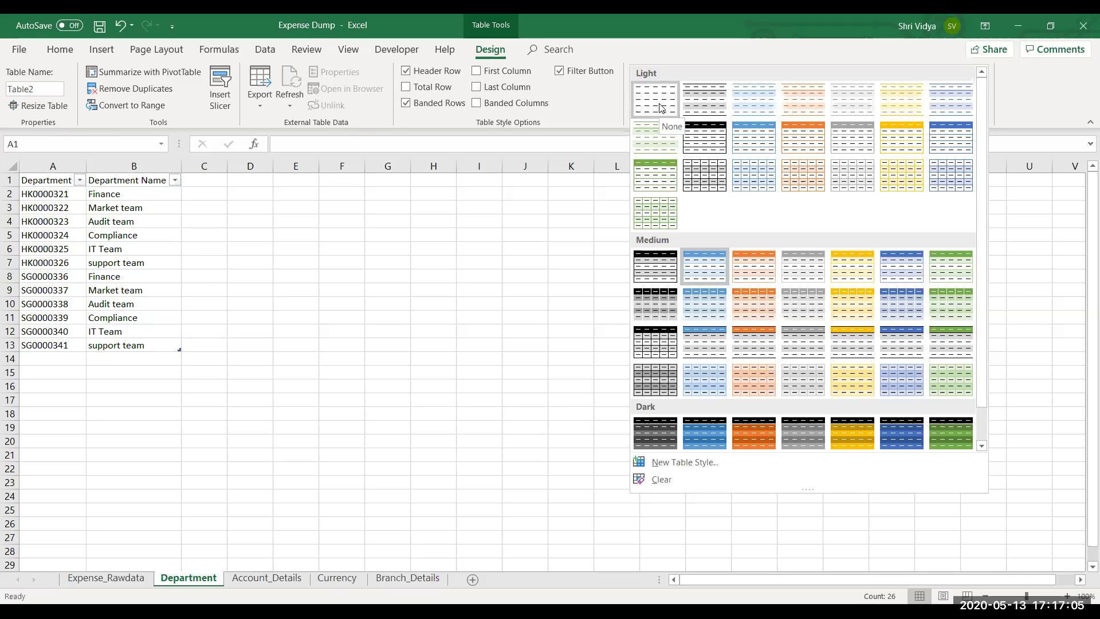
click(373, 343)
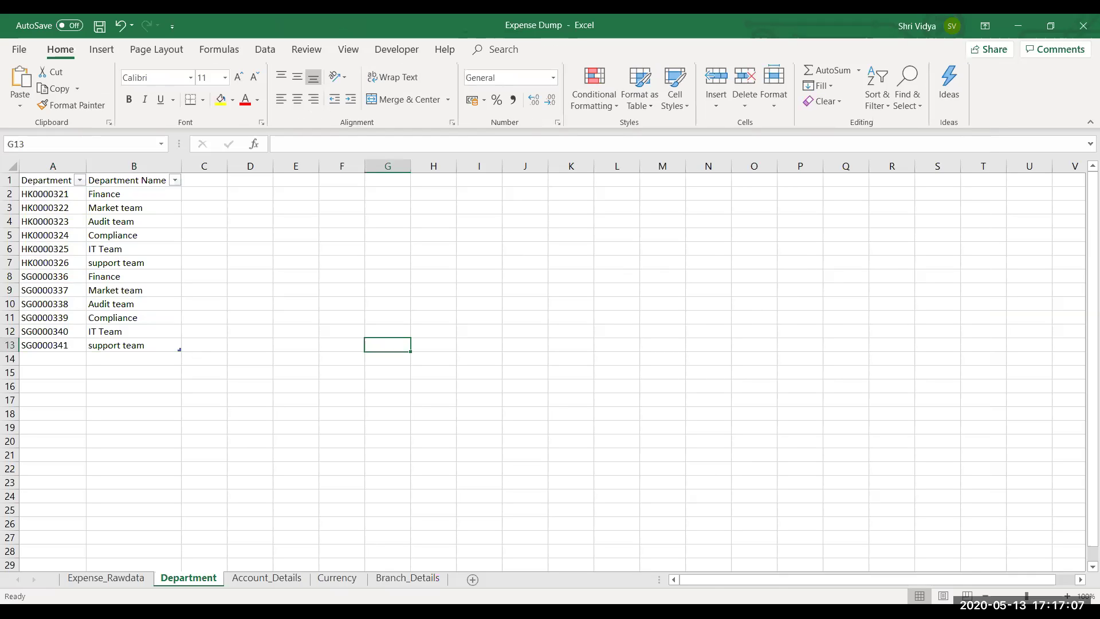
click(279, 583)
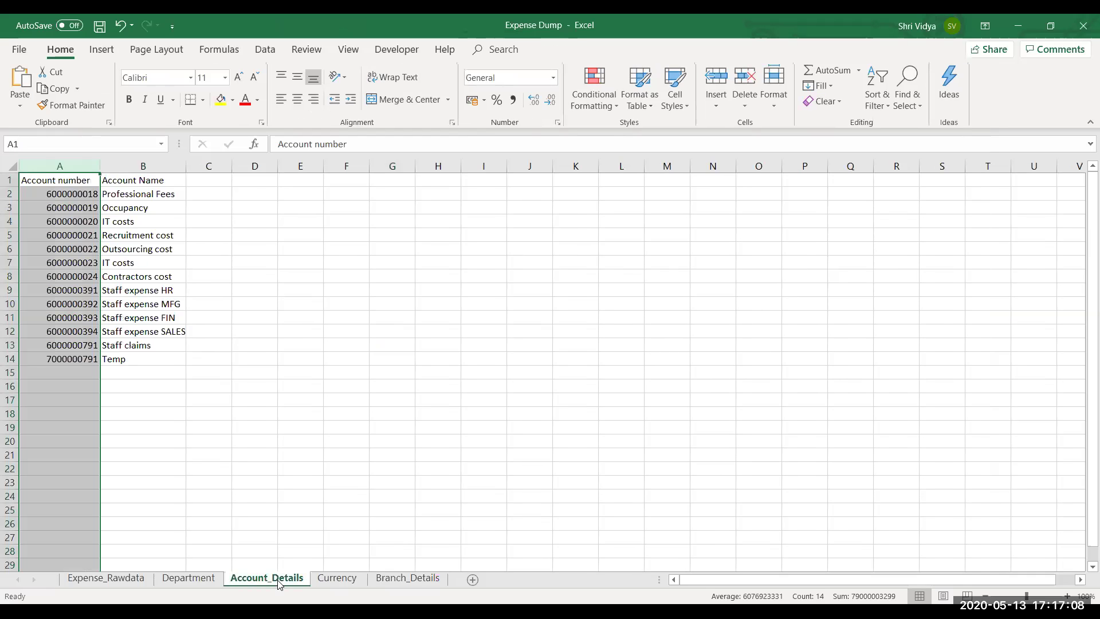
- Convert the Account_Details data into a table with the black-header style
click(154, 306)
key(ctrl+t)
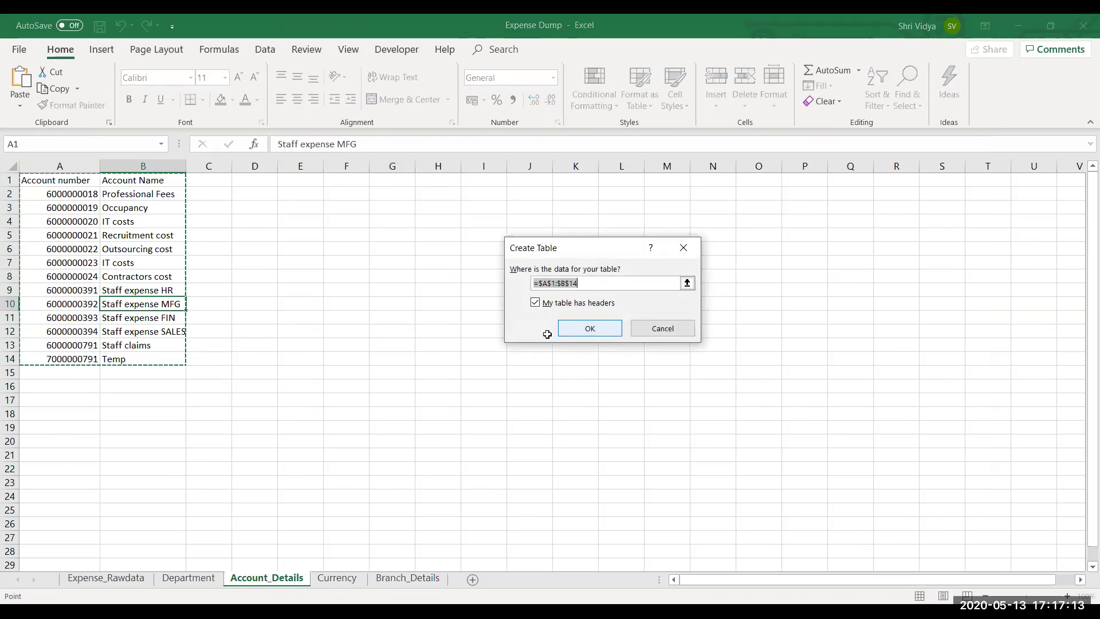
key(Return)
click(705, 84)
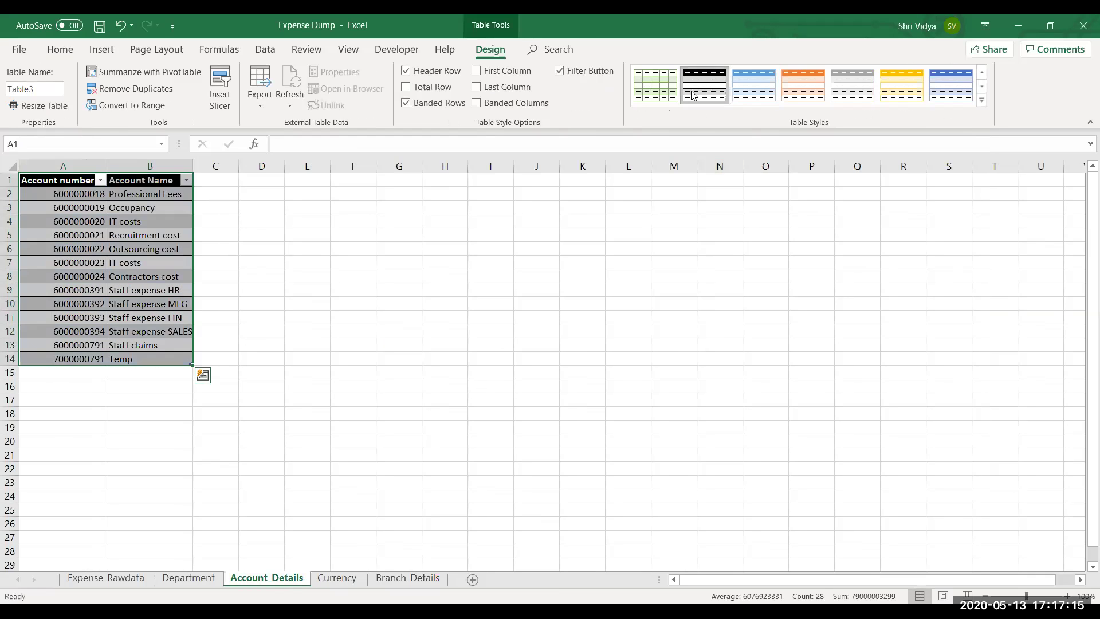
- Convert the Currency data into a table
click(337, 578)
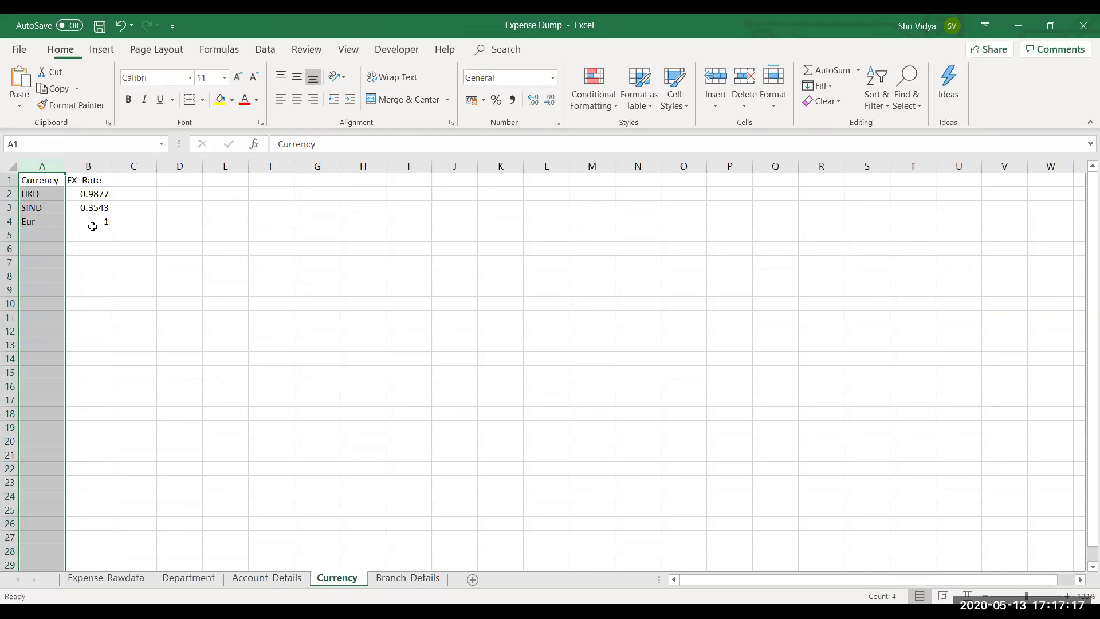
click(90, 210)
key(ctrl+t)
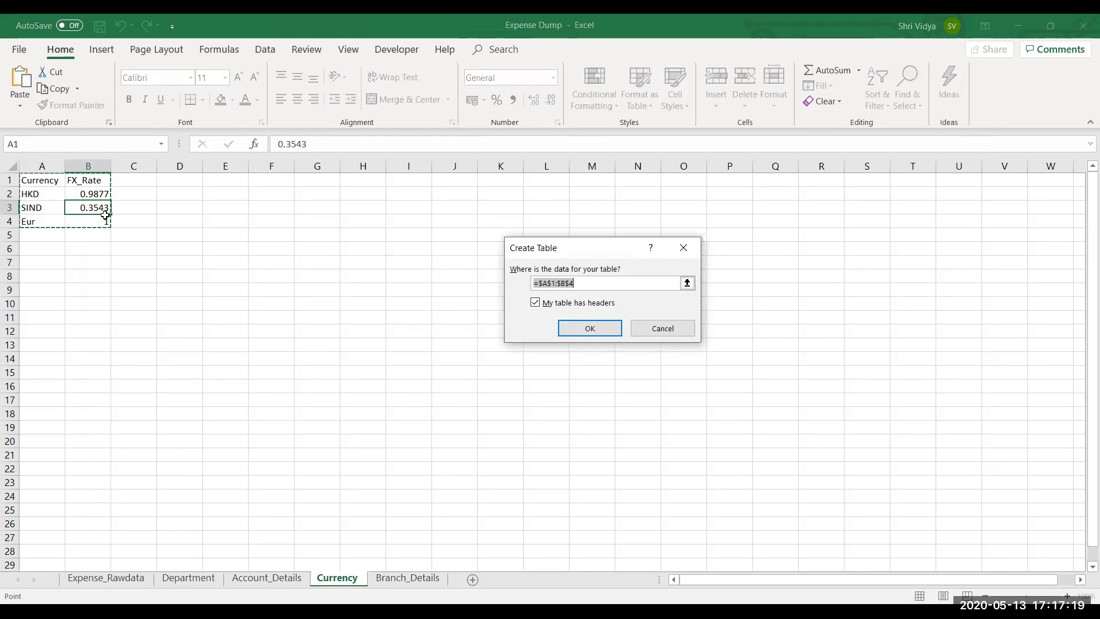
click(583, 329)
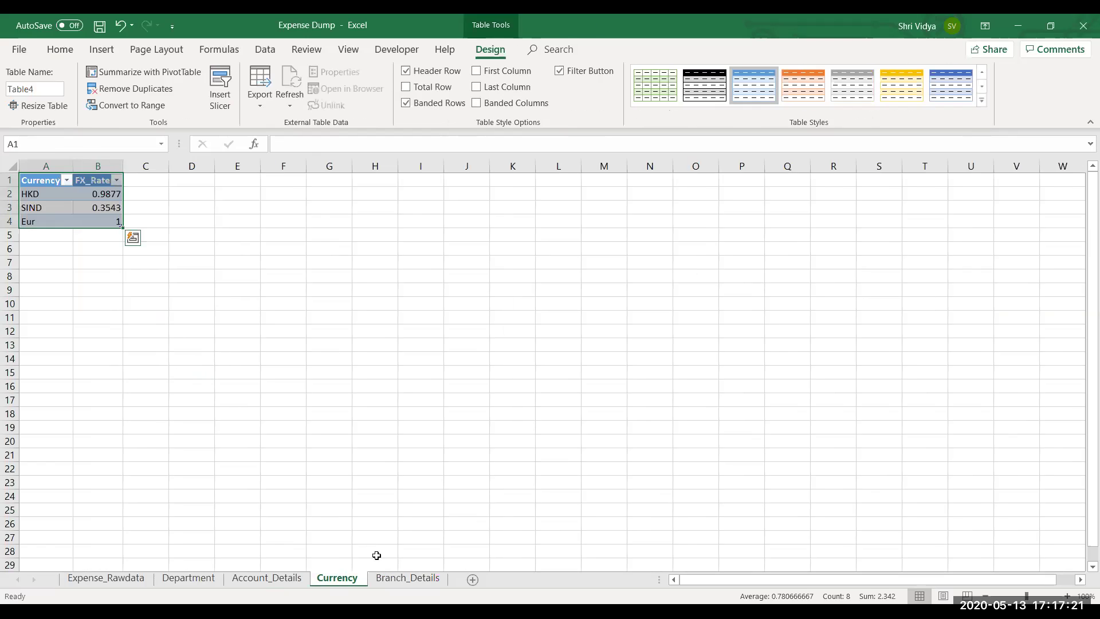
- Convert the Branch_Details data into a table with headers
click(408, 578)
key(Right)
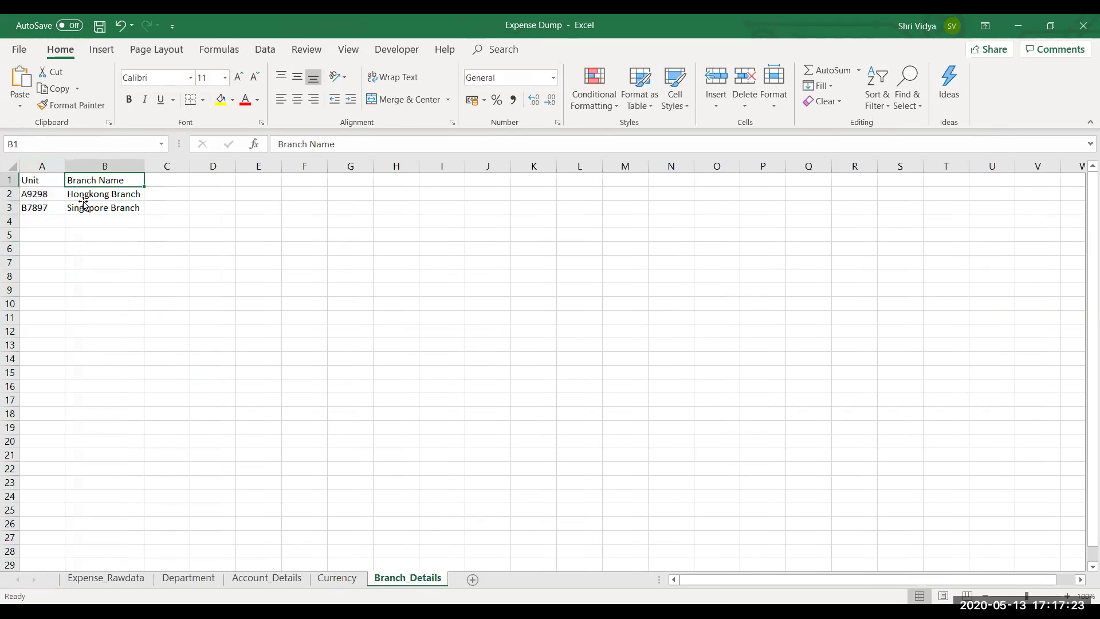
key(ctrl+t)
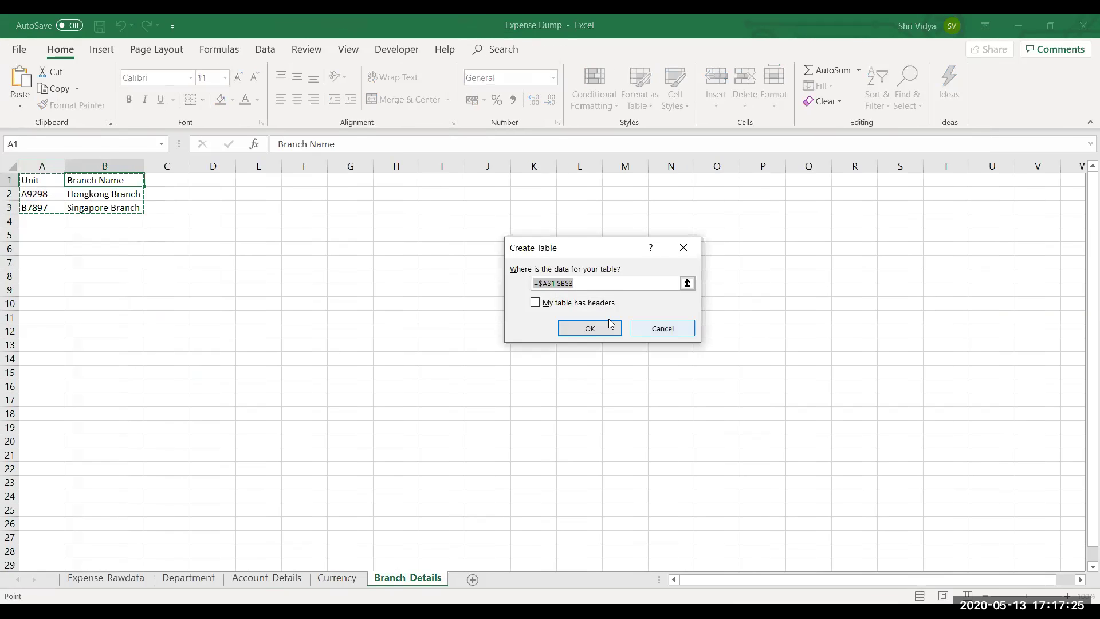
click(576, 305)
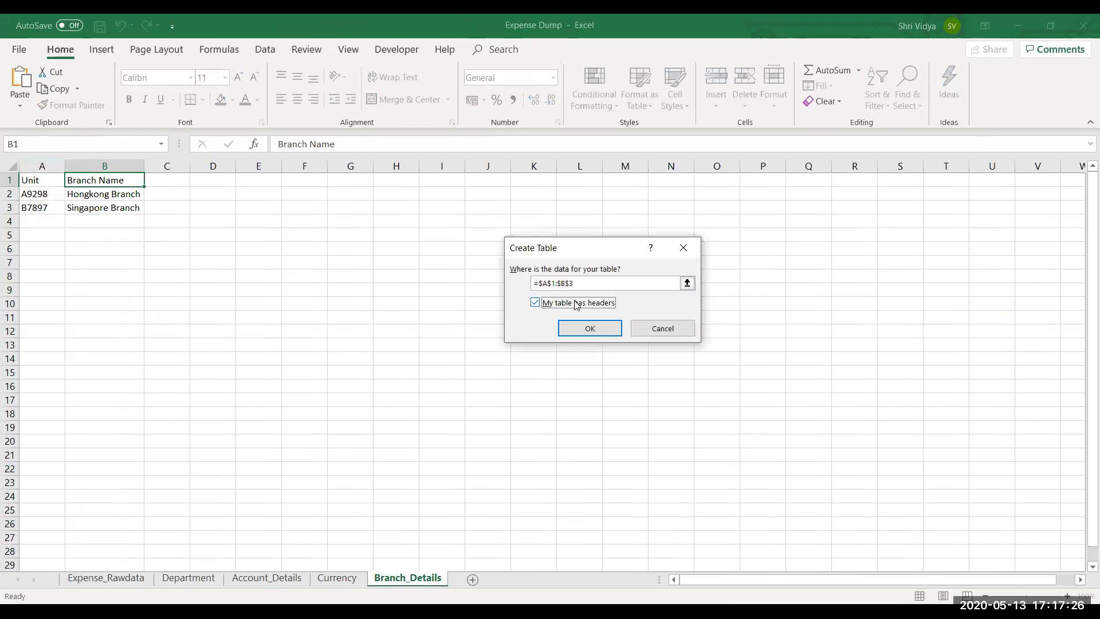
click(580, 335)
click(249, 370)
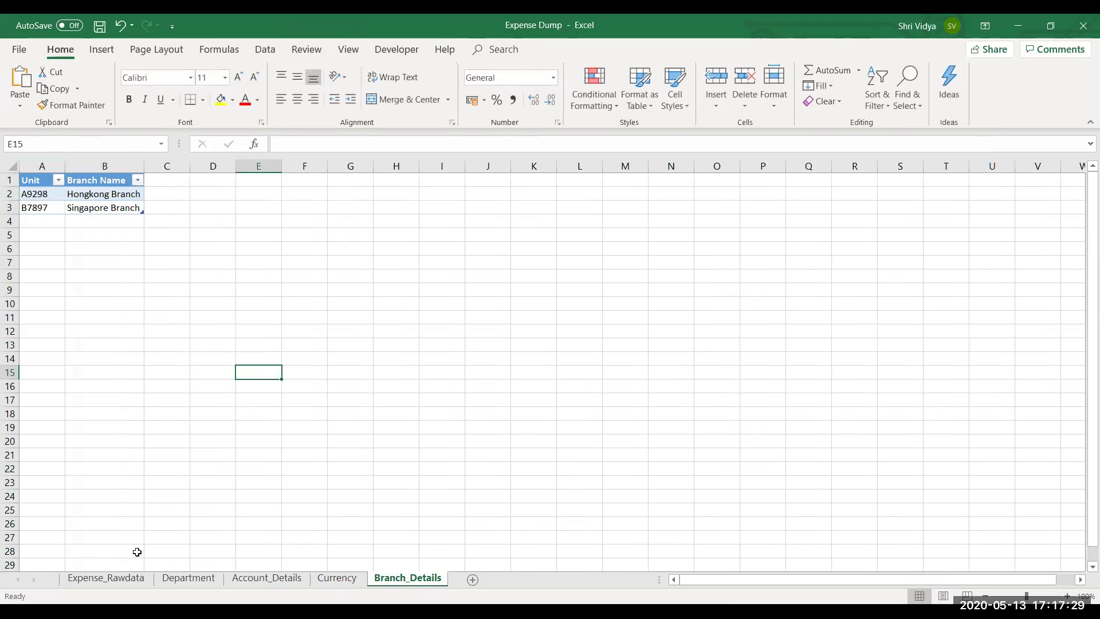
click(113, 578)
- Give the expense table a blue banded style and the Department table a grey banded style
click(197, 301)
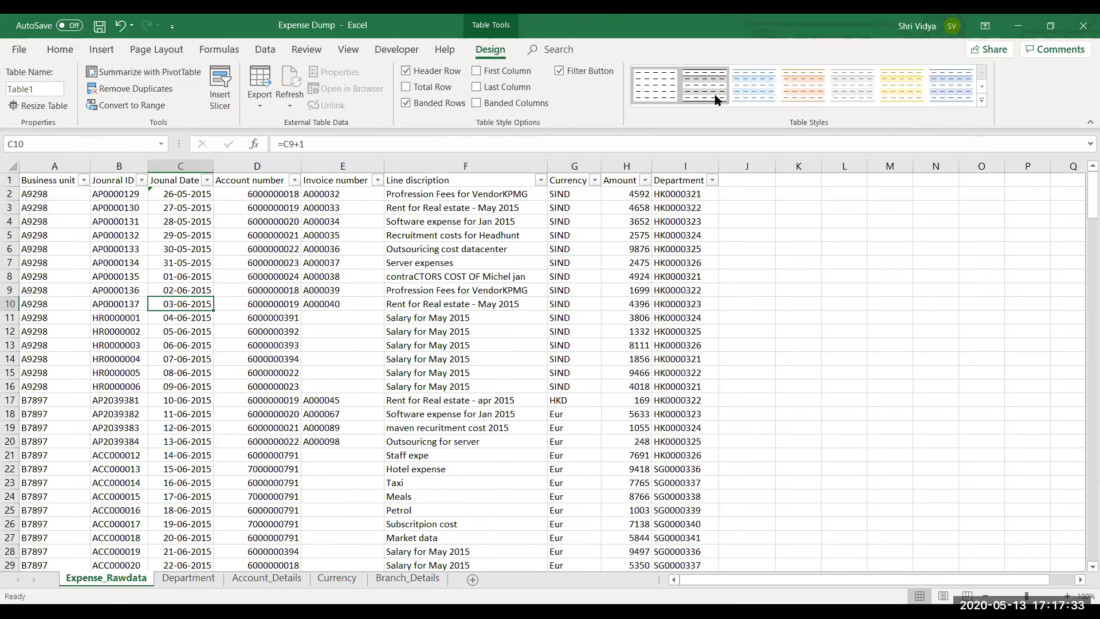
click(739, 98)
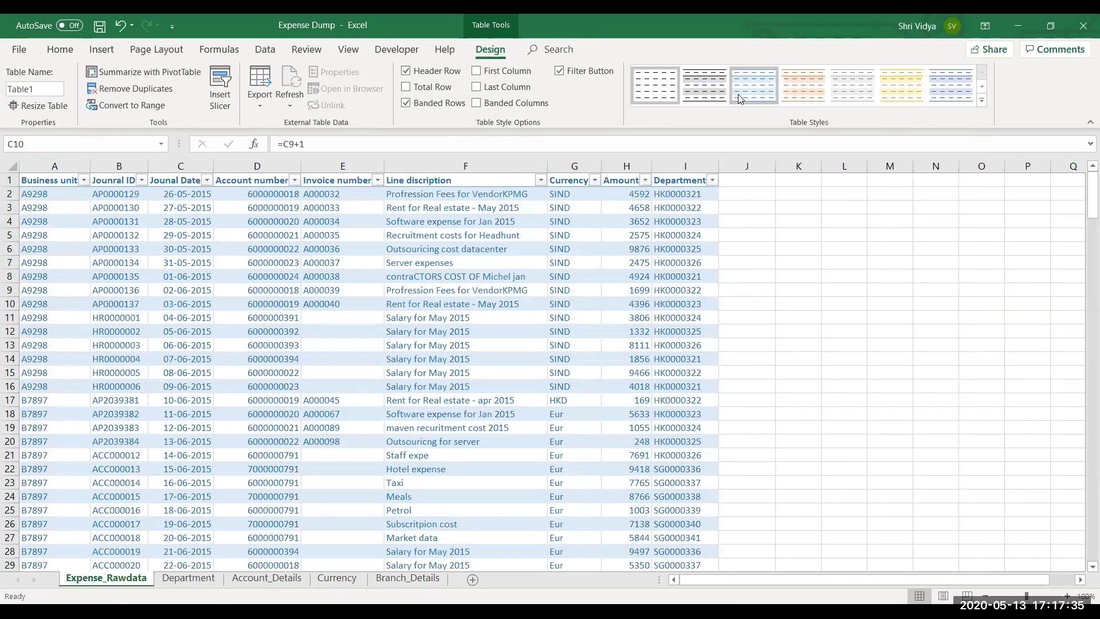
click(206, 579)
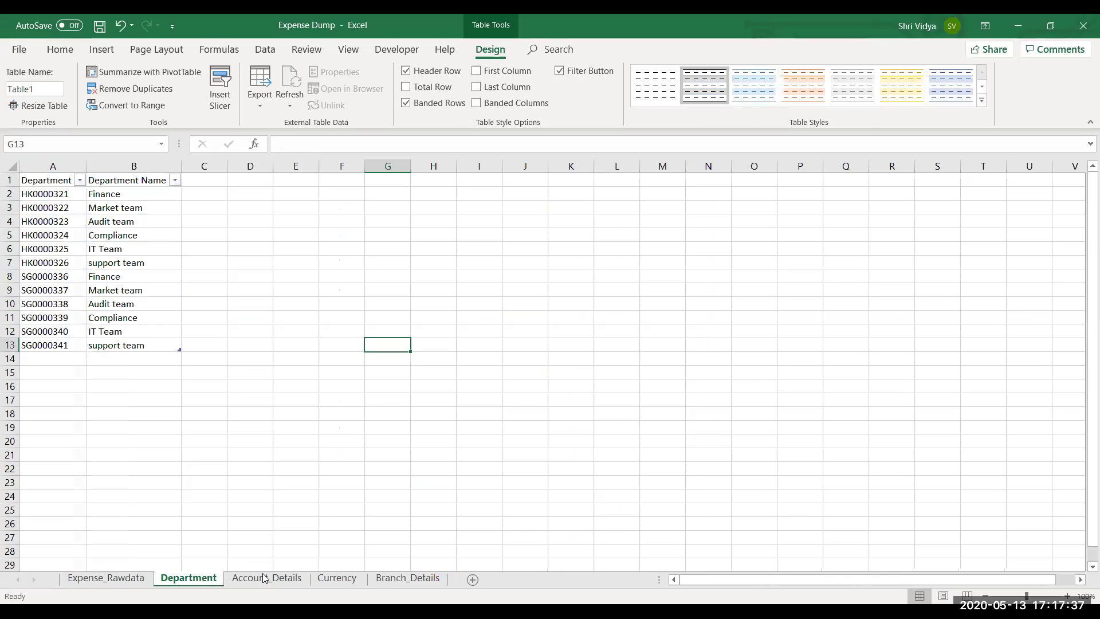
click(80, 330)
click(712, 100)
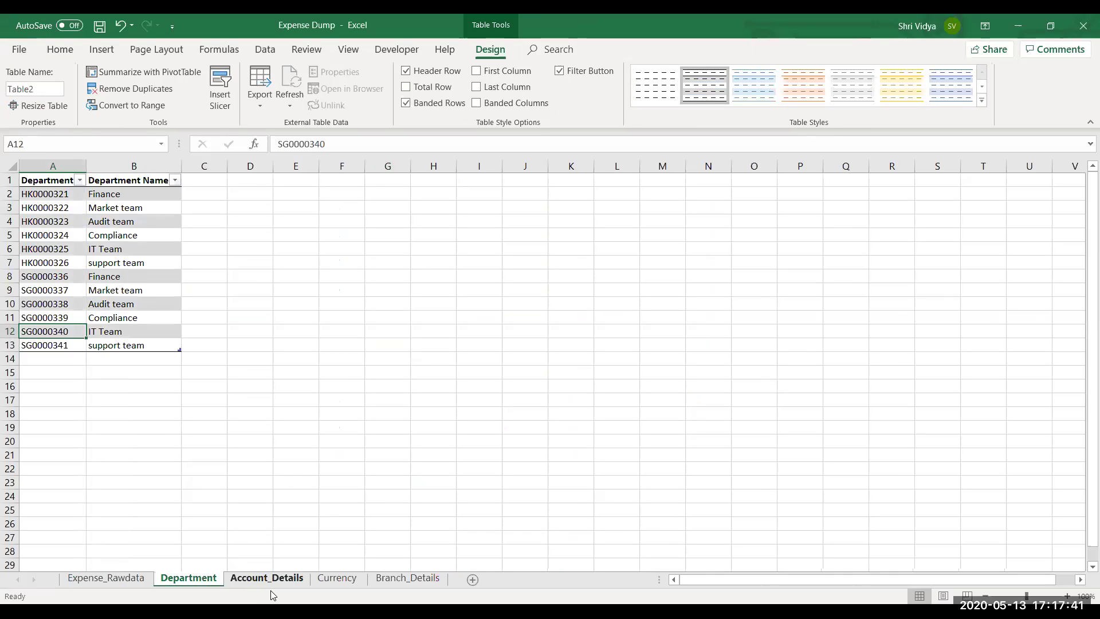
- Give the Account_Details table the white-header style, then browse styles on Currency
click(268, 579)
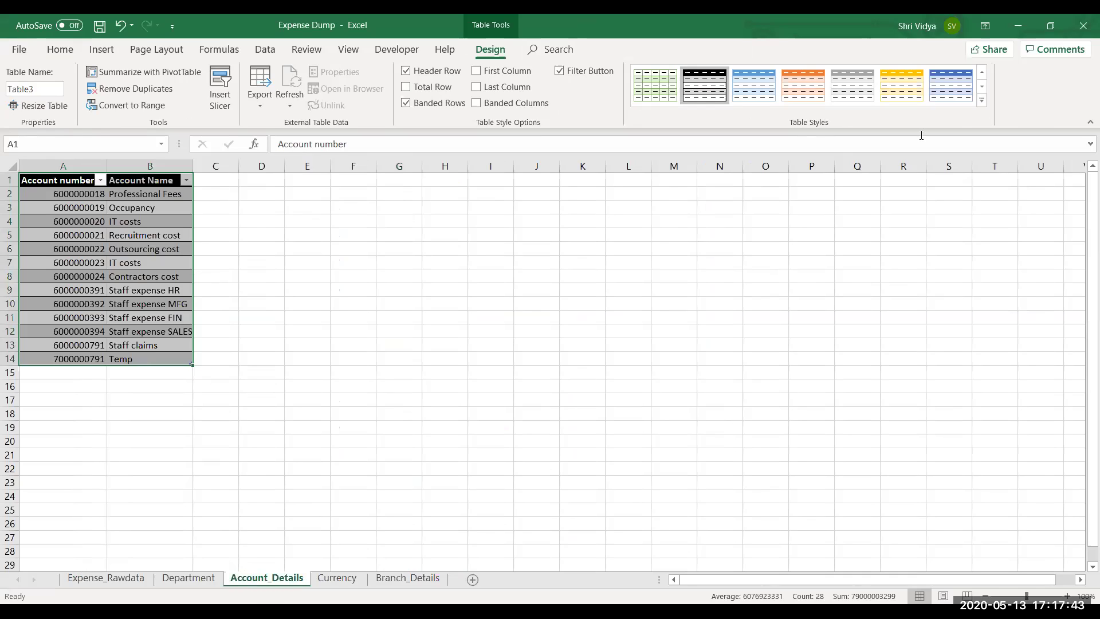
click(982, 71)
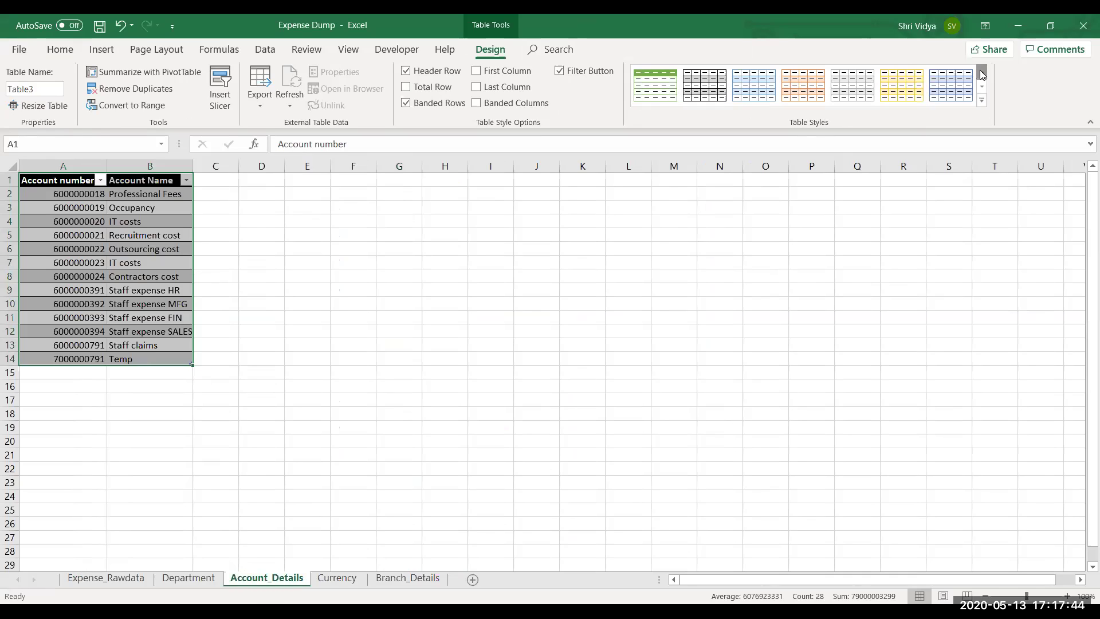
click(704, 97)
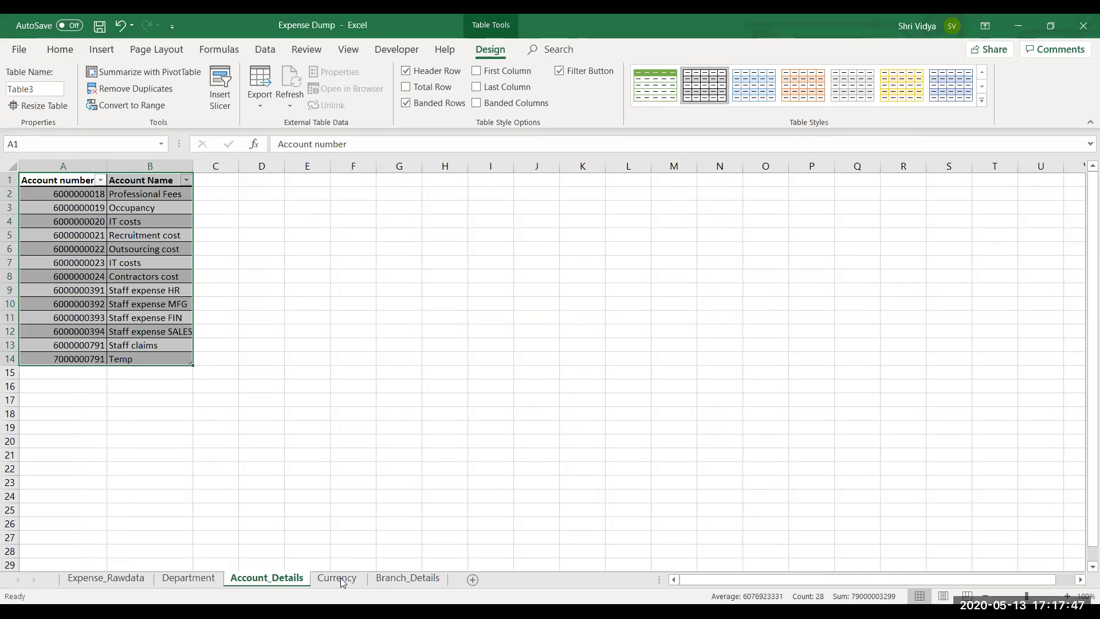
click(341, 580)
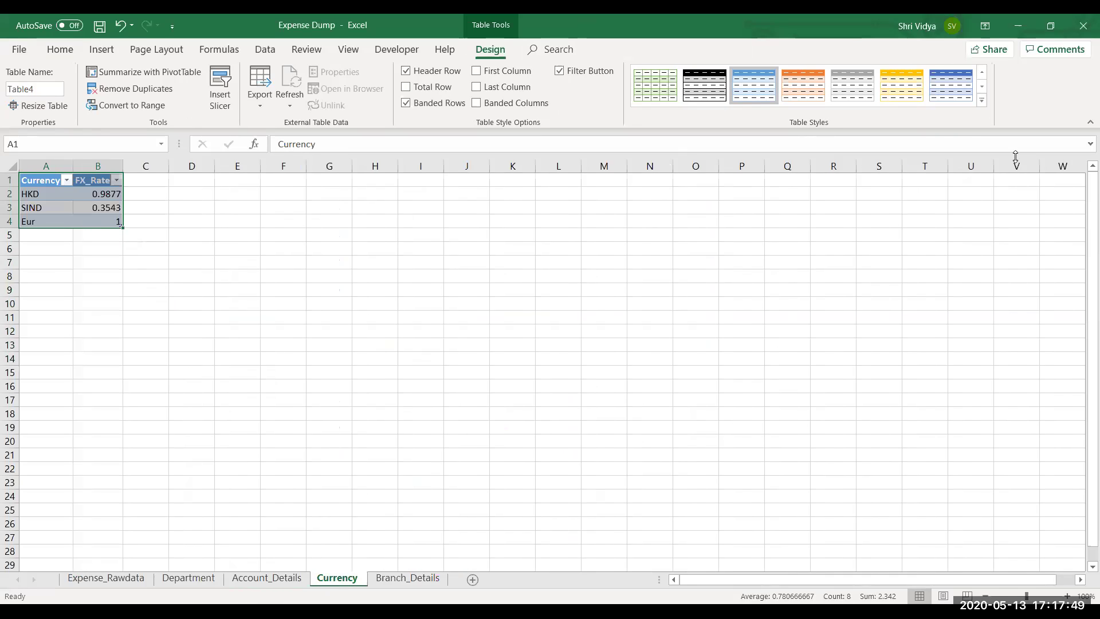
click(982, 71)
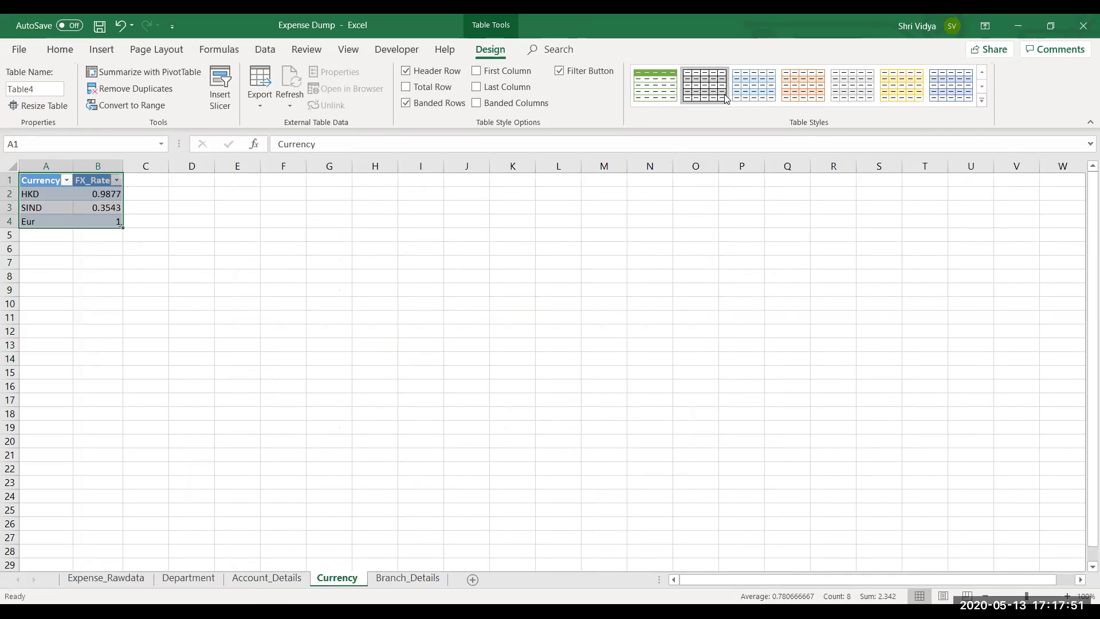
- Give the Branch_Details table the plain bordered style with grey banded rows
click(398, 580)
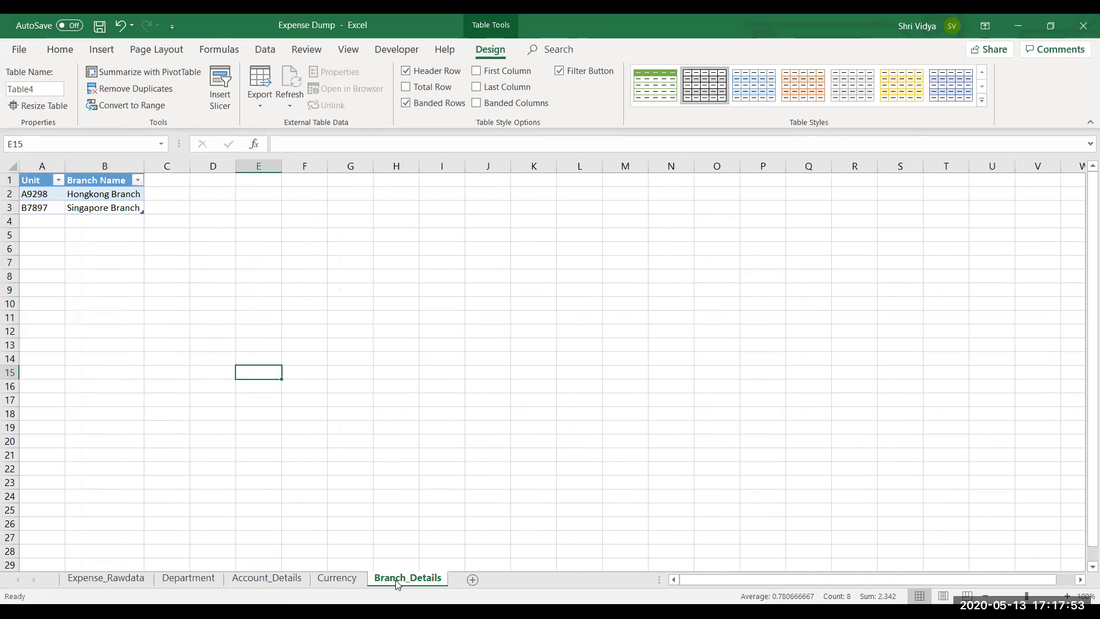
click(103, 208)
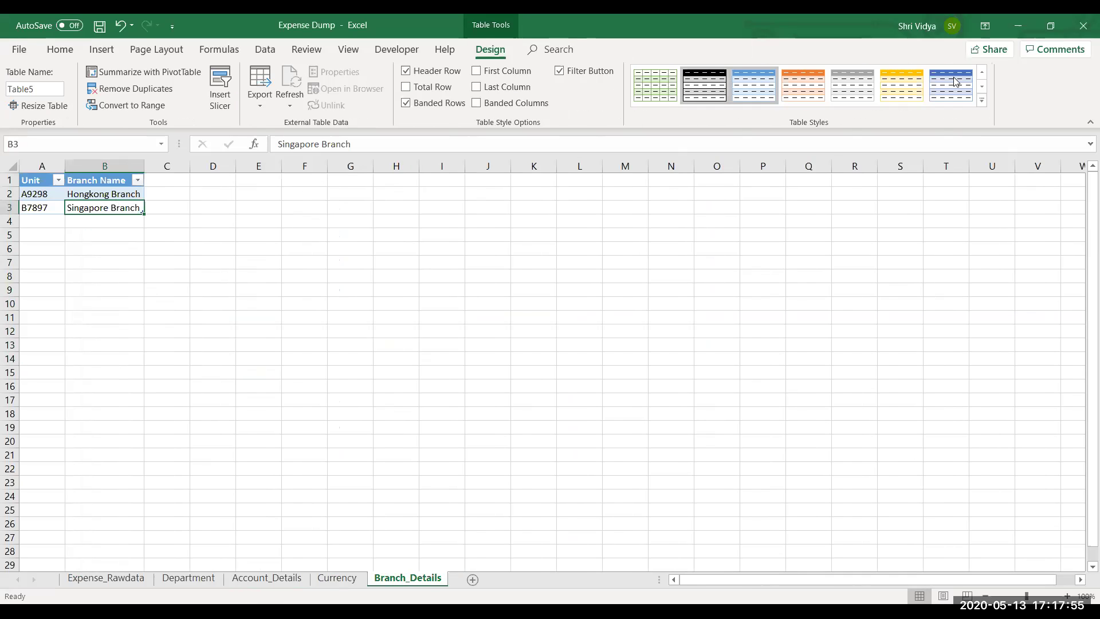
click(982, 72)
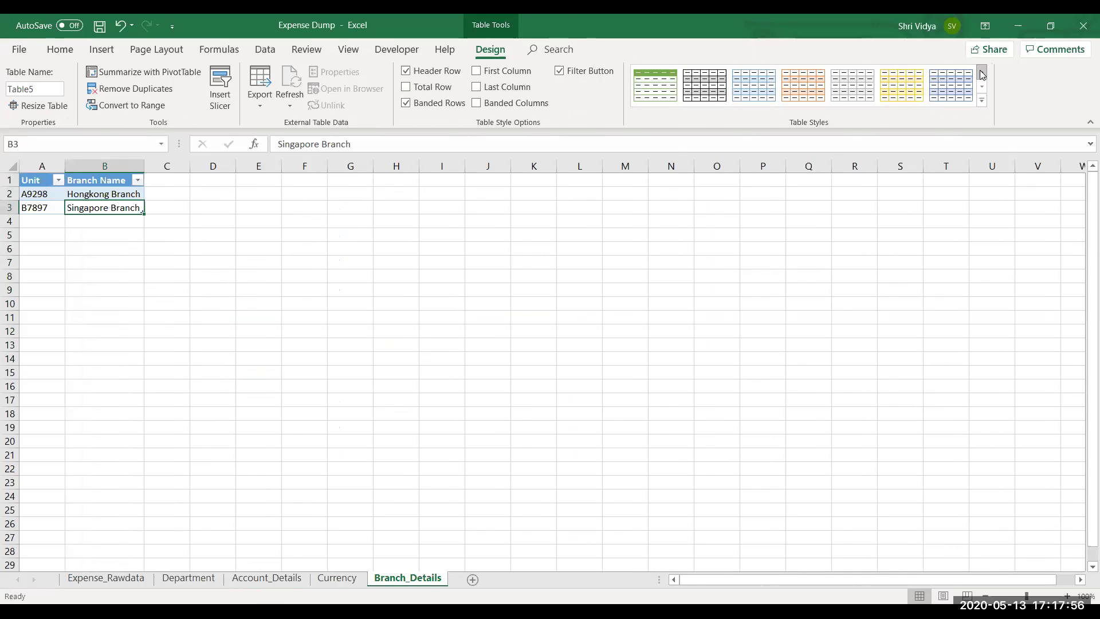
click(711, 81)
click(316, 358)
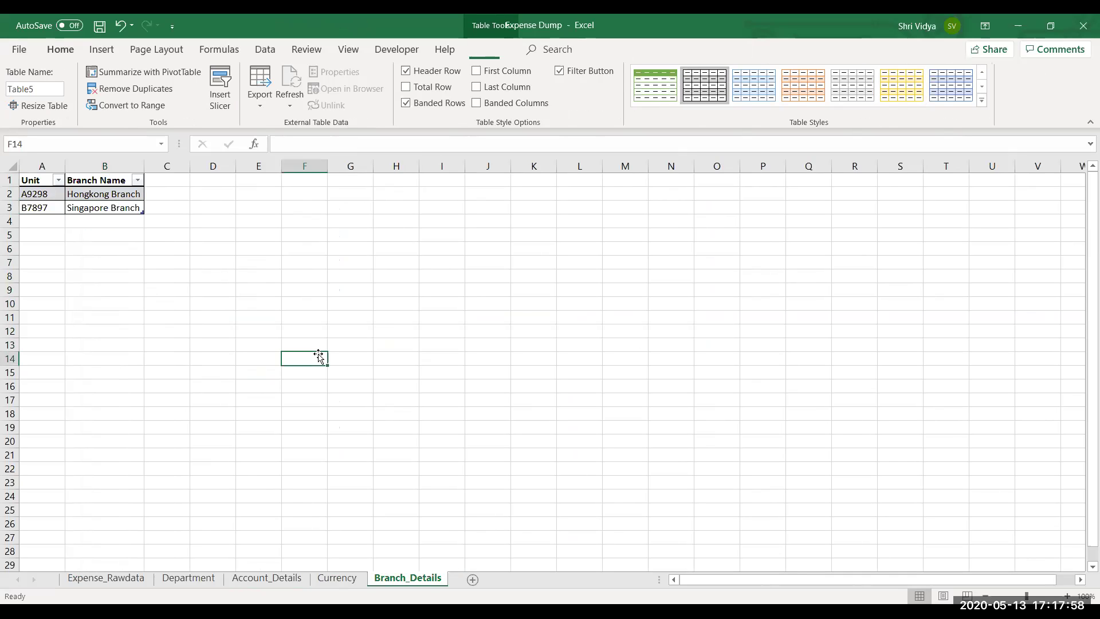
- Rename the Expense_Rawdata table from Table1 to tblExpense
click(106, 579)
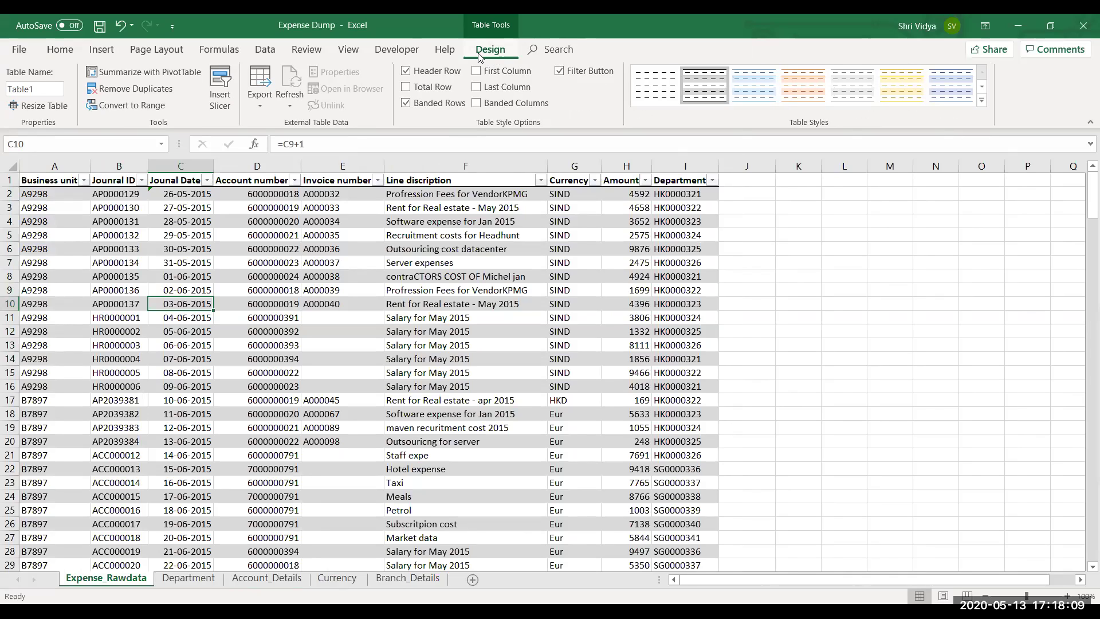
click(43, 87)
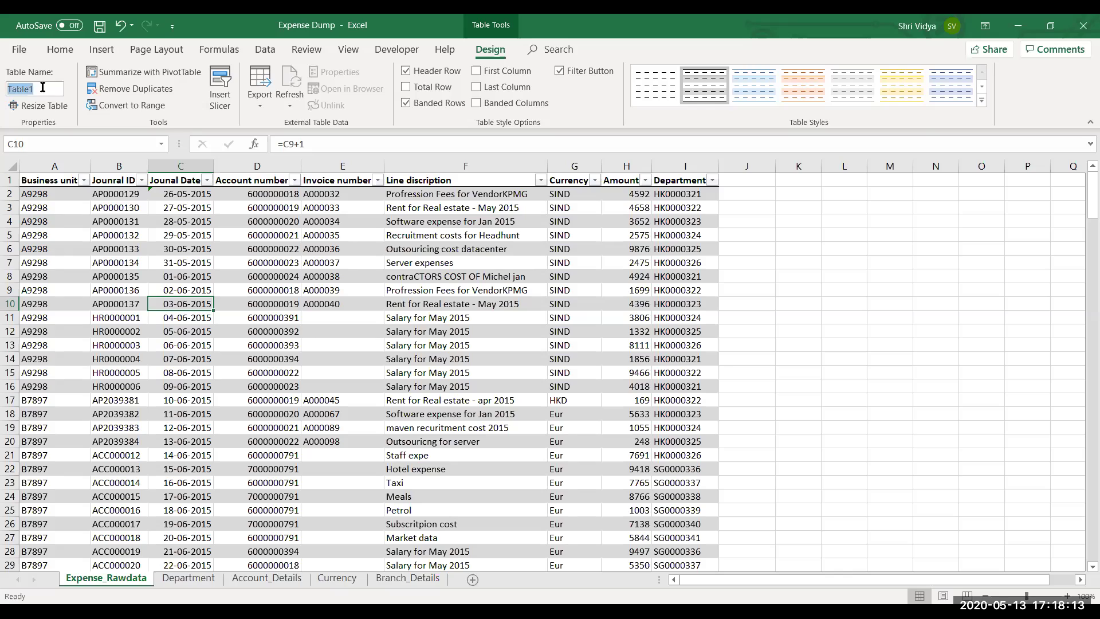
click(43, 87)
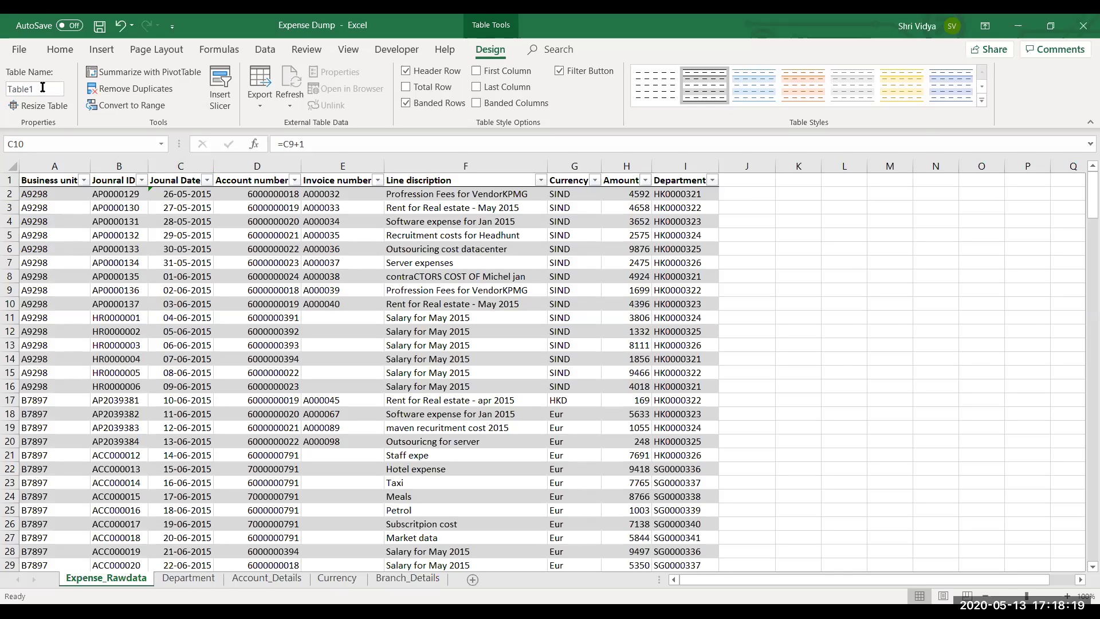
double_click(43, 87)
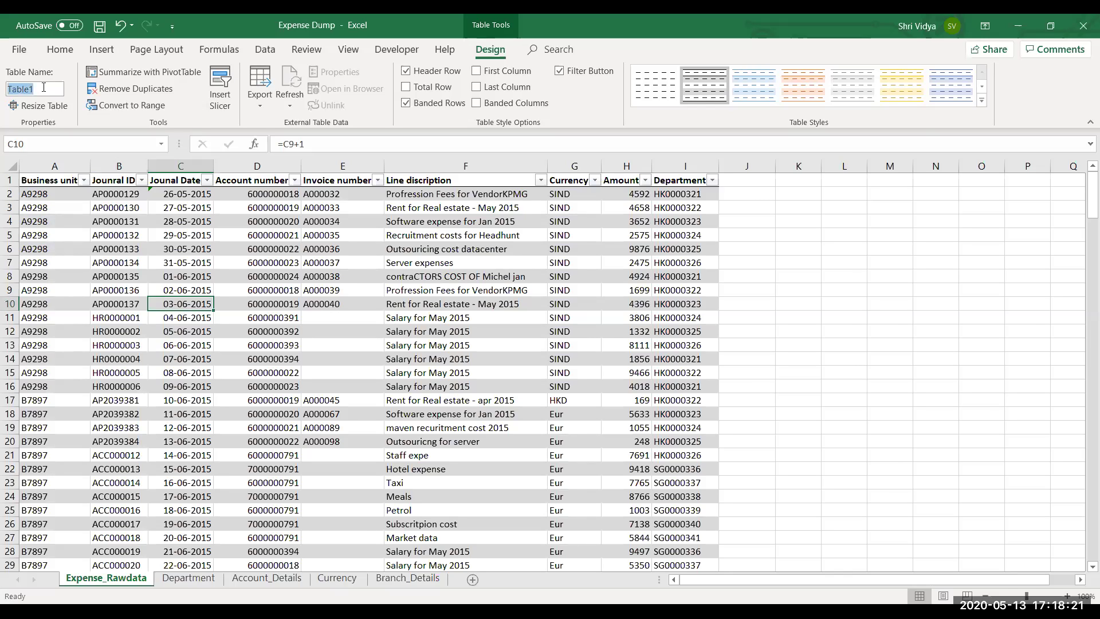
text(tblExpense)
key(Return)
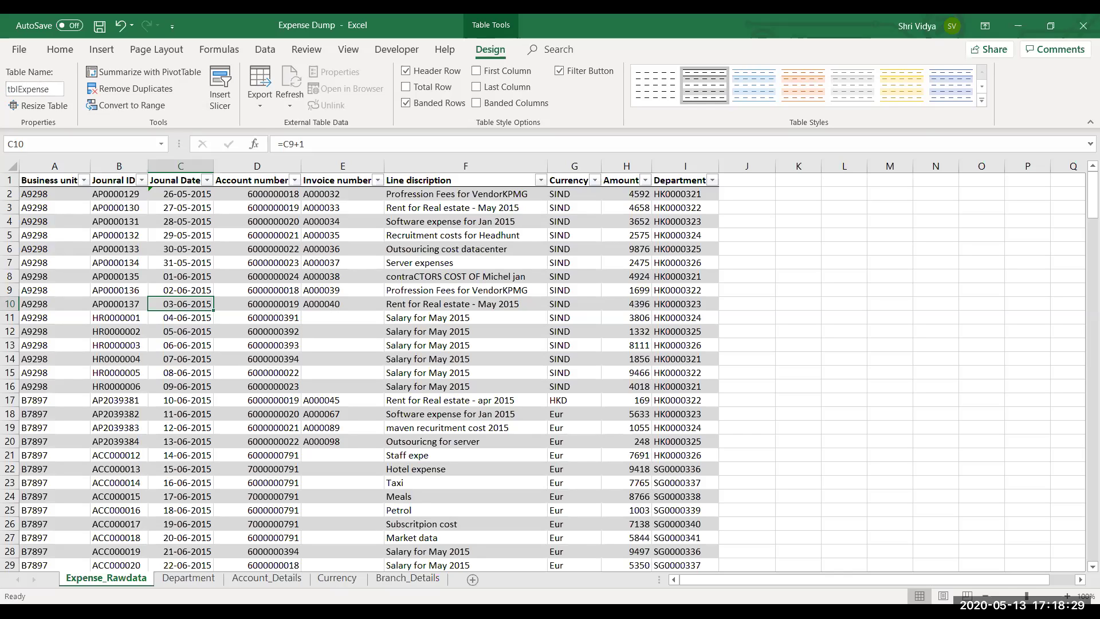
- Rename the Department table from Table2 to tblDept
click(179, 578)
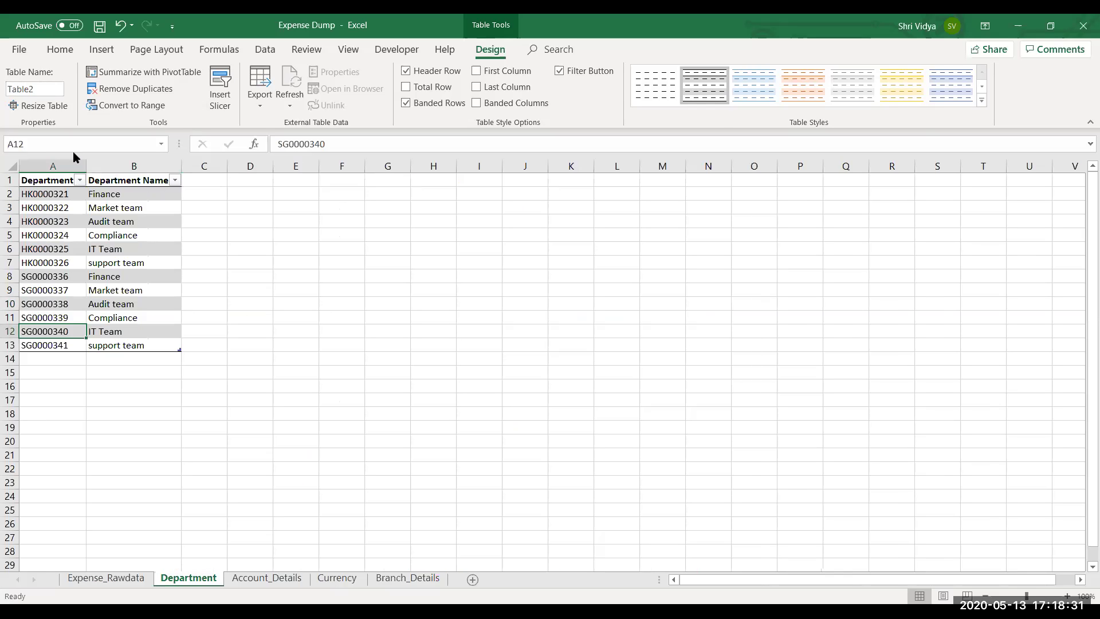
click(47, 90)
double_click(47, 90)
text(tblDept)
key(Return)
- Rename the Account_Details table from Table3 to tblAccount
click(246, 578)
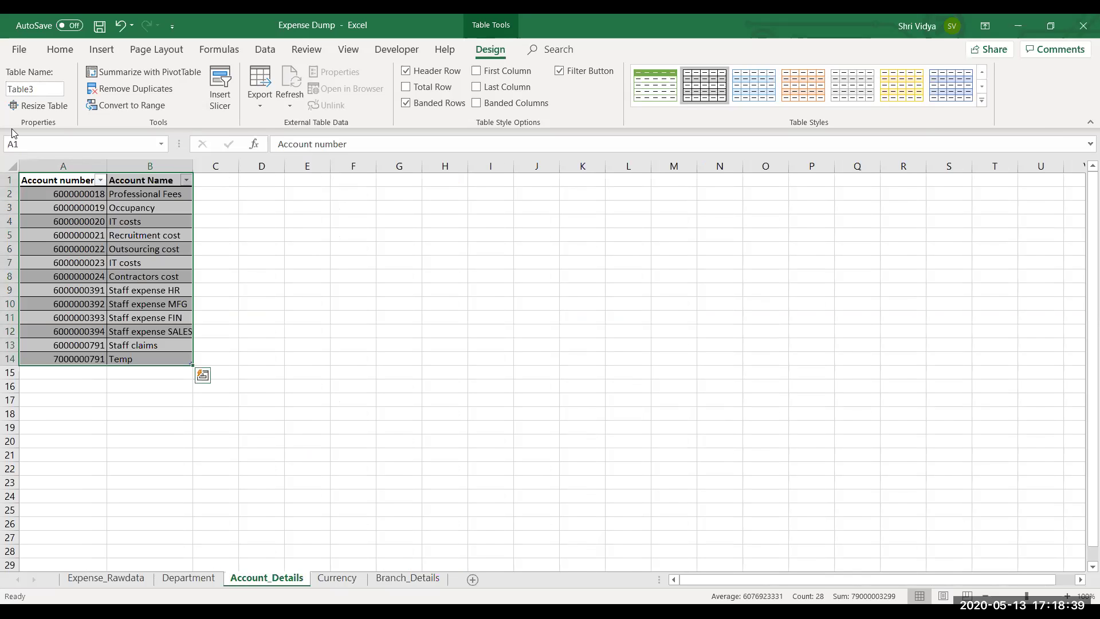
click(44, 90)
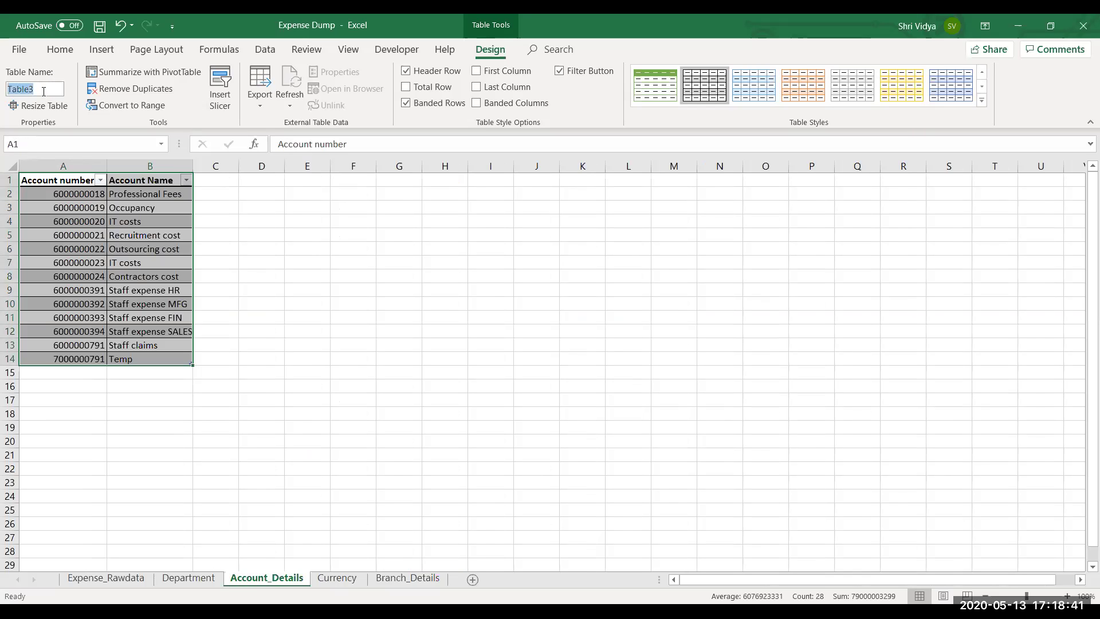
text(tblAccount)
key(Return)
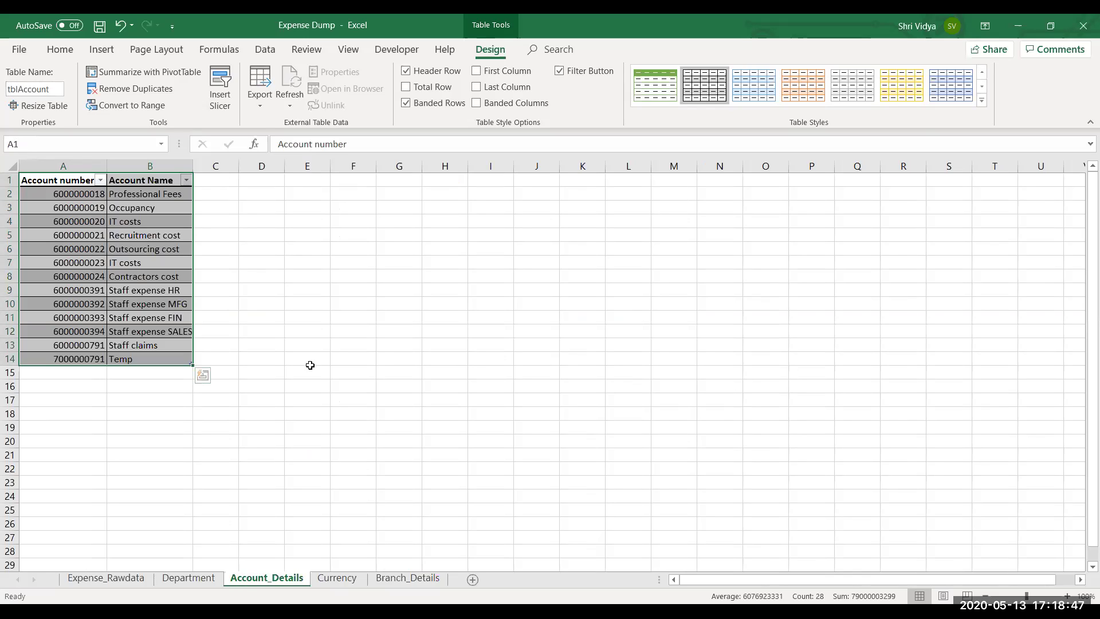
- Rename the Currency table from Table4 to tblCurrency
click(344, 580)
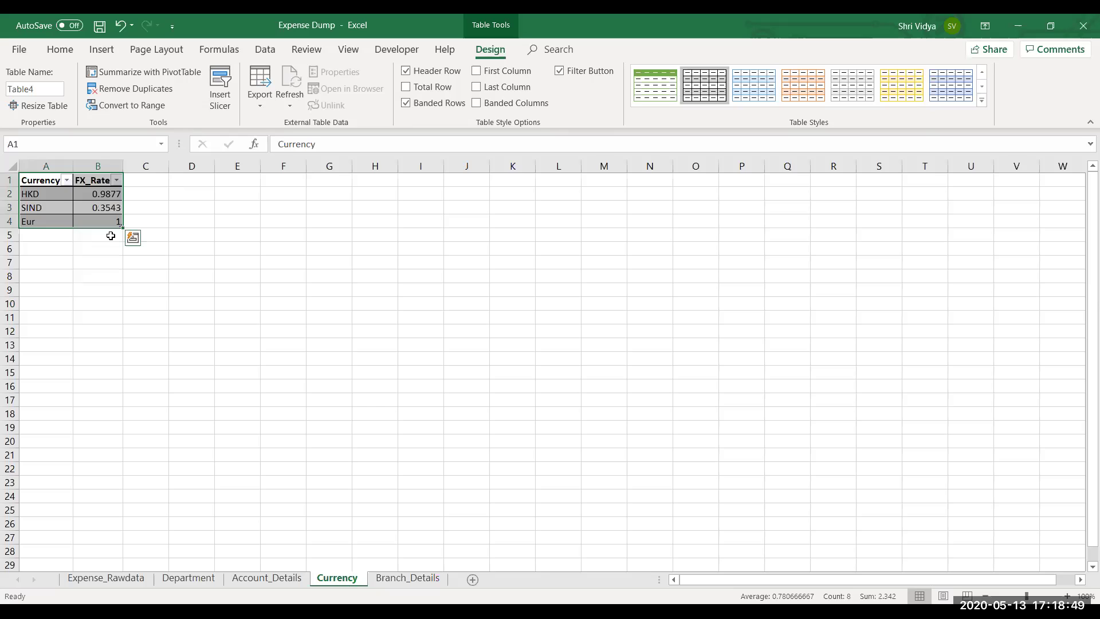
click(43, 88)
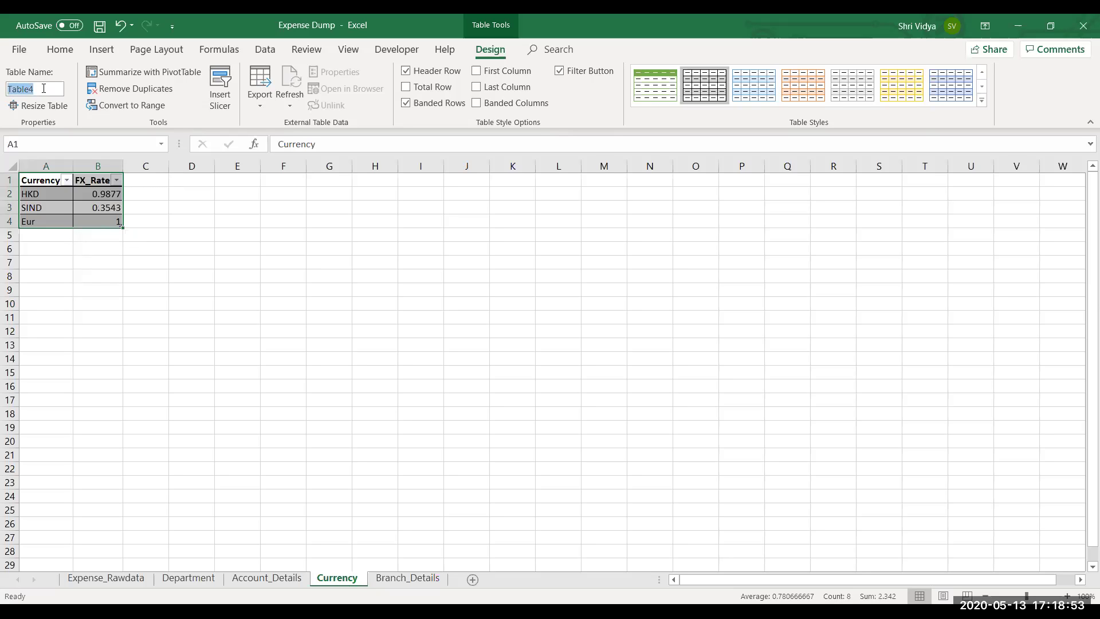
text(tbl)
text(Currency)
key(Return)
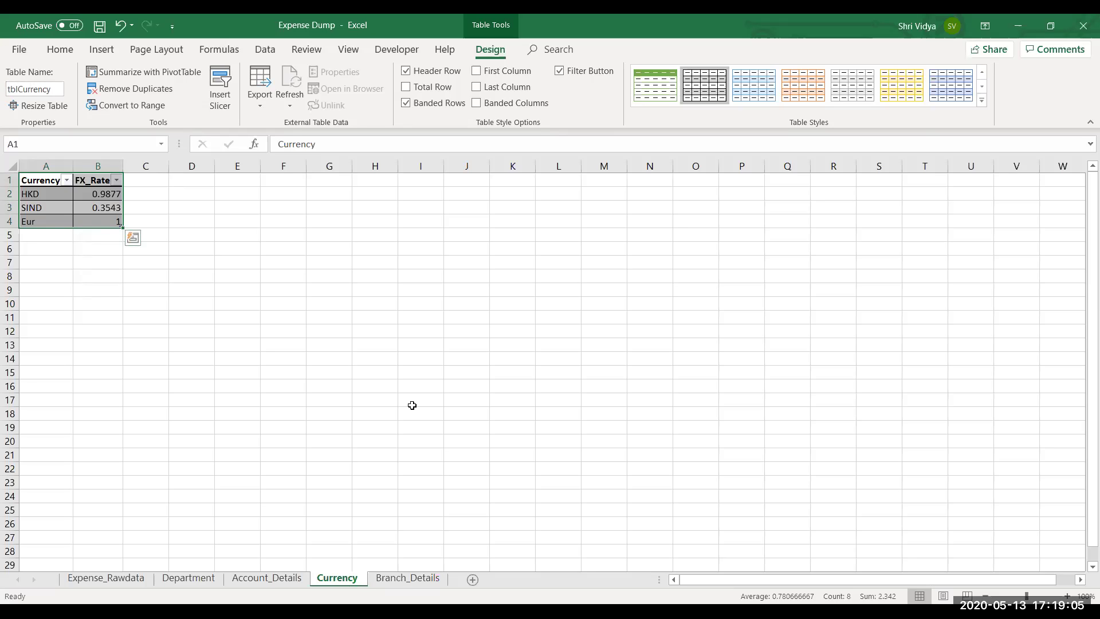
click(407, 578)
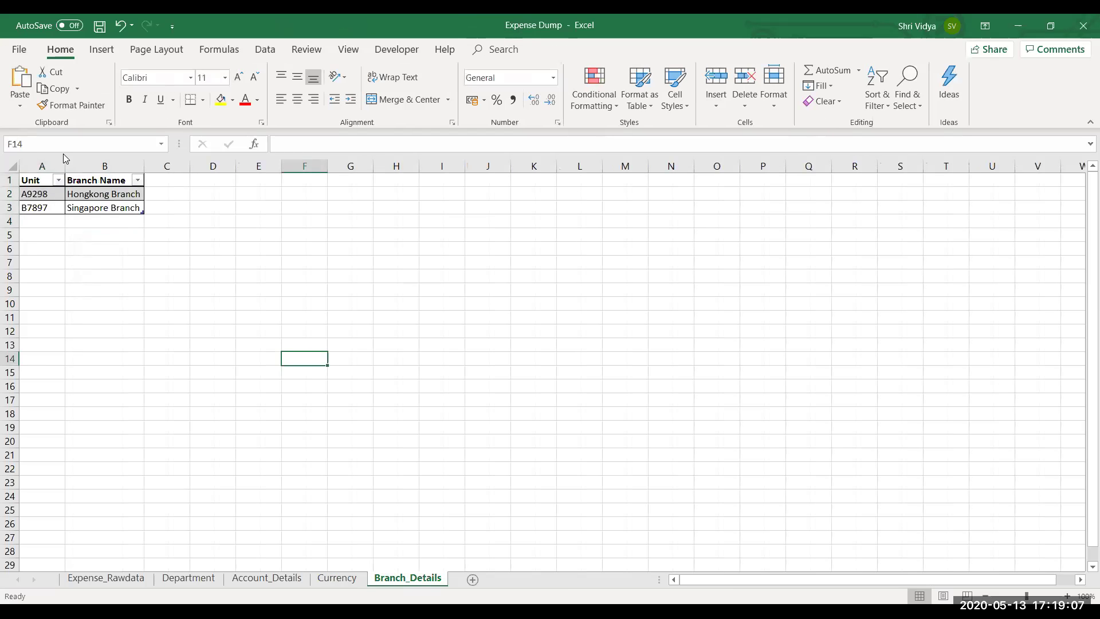
- Rename the Branch_Details table from Table5 to tblBranch
click(69, 193)
click(59, 92)
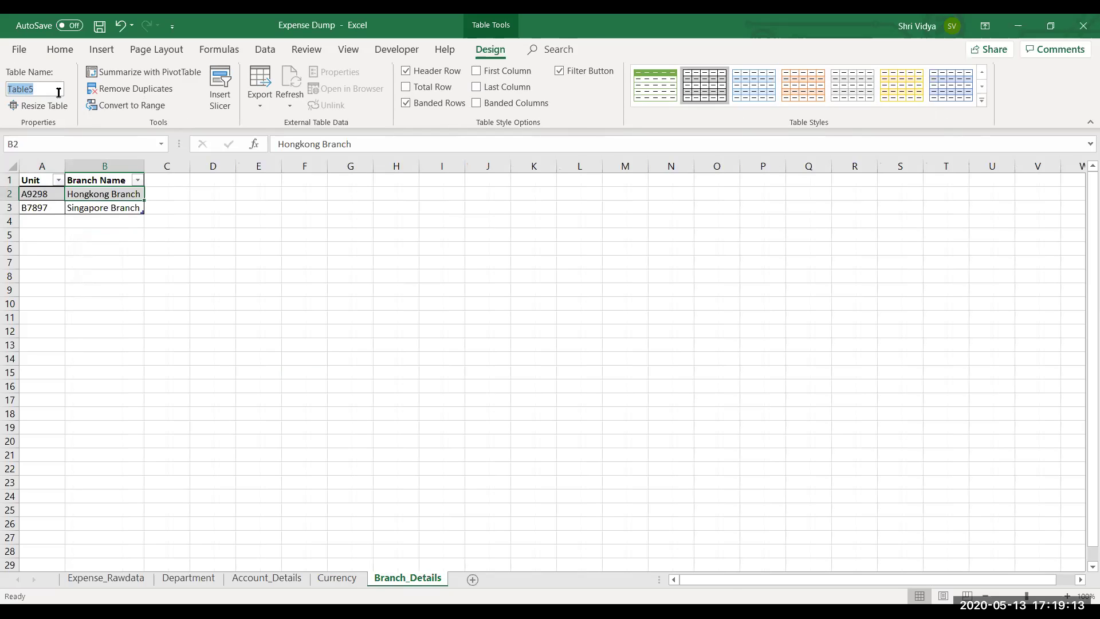
text(tblBranch)
click(318, 360)
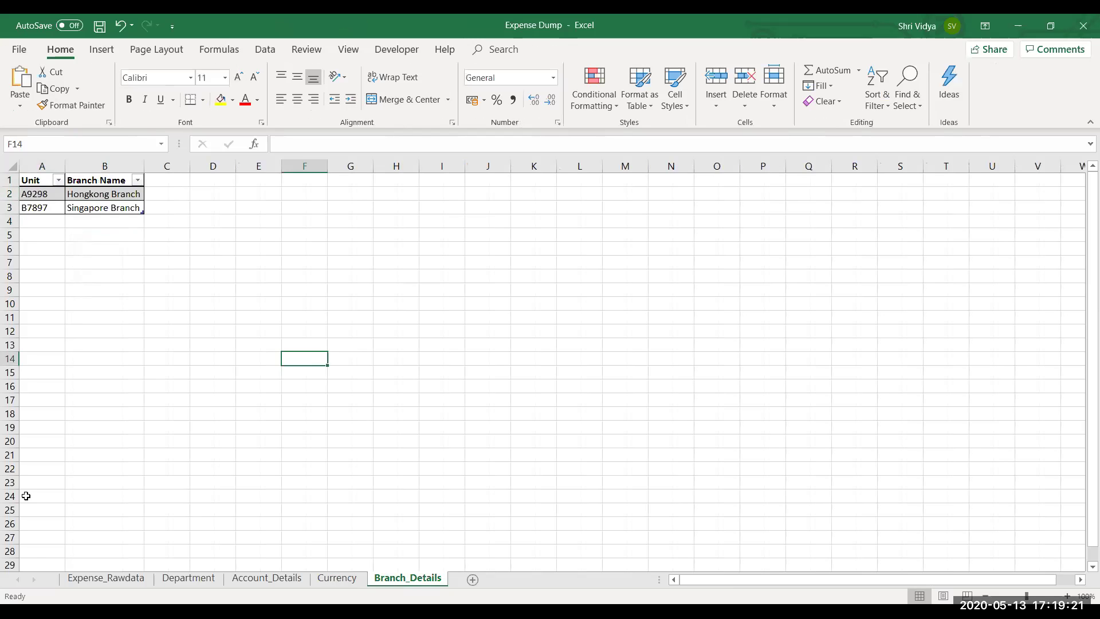
click(101, 579)
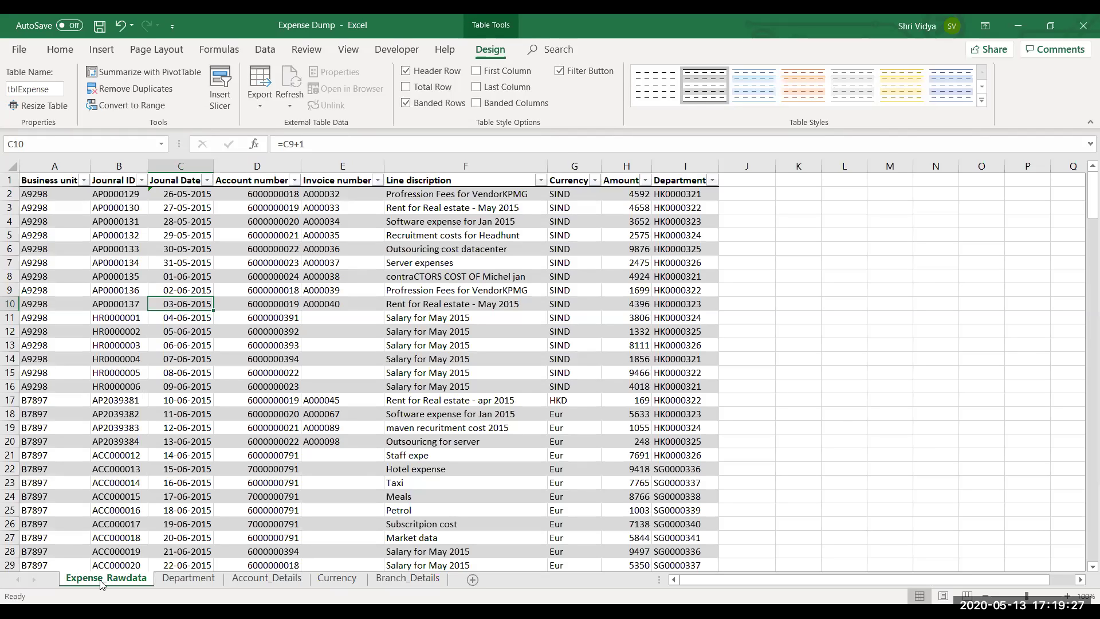
- Insert a PivotTable from tblExpense on a new sheet, adding the data to the Data Model
click(376, 312)
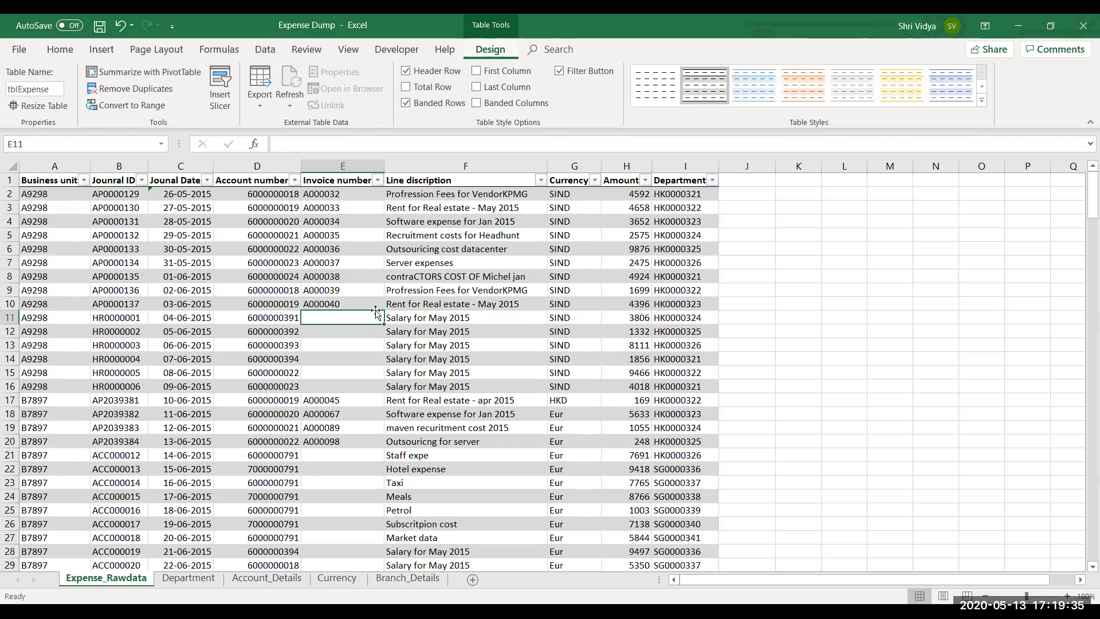
key(alt+n)
key(v)
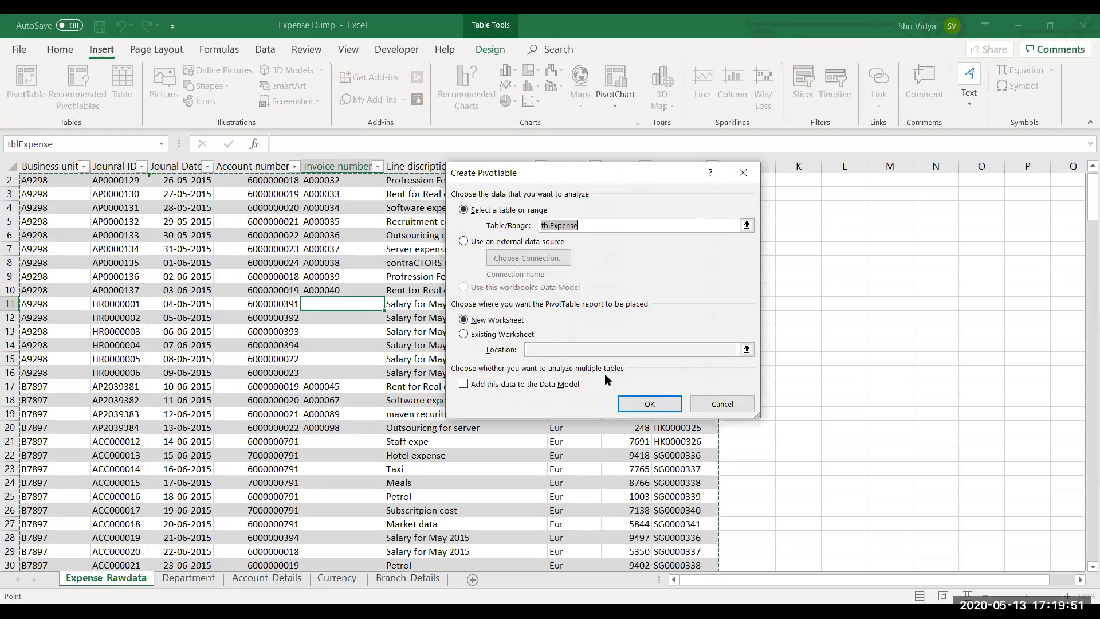
click(463, 384)
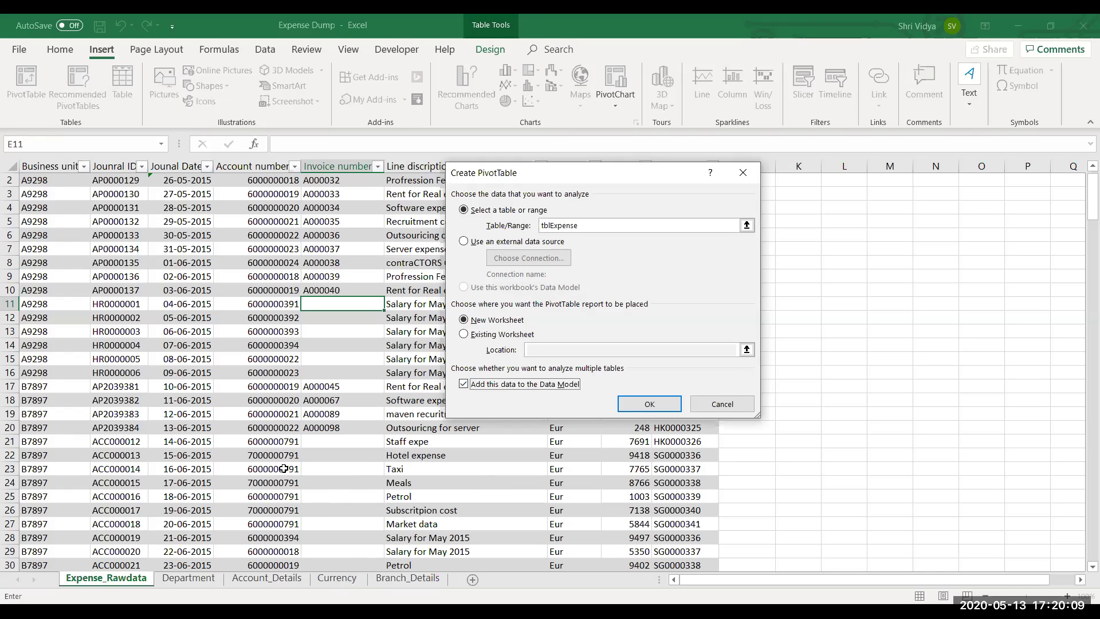
click(636, 411)
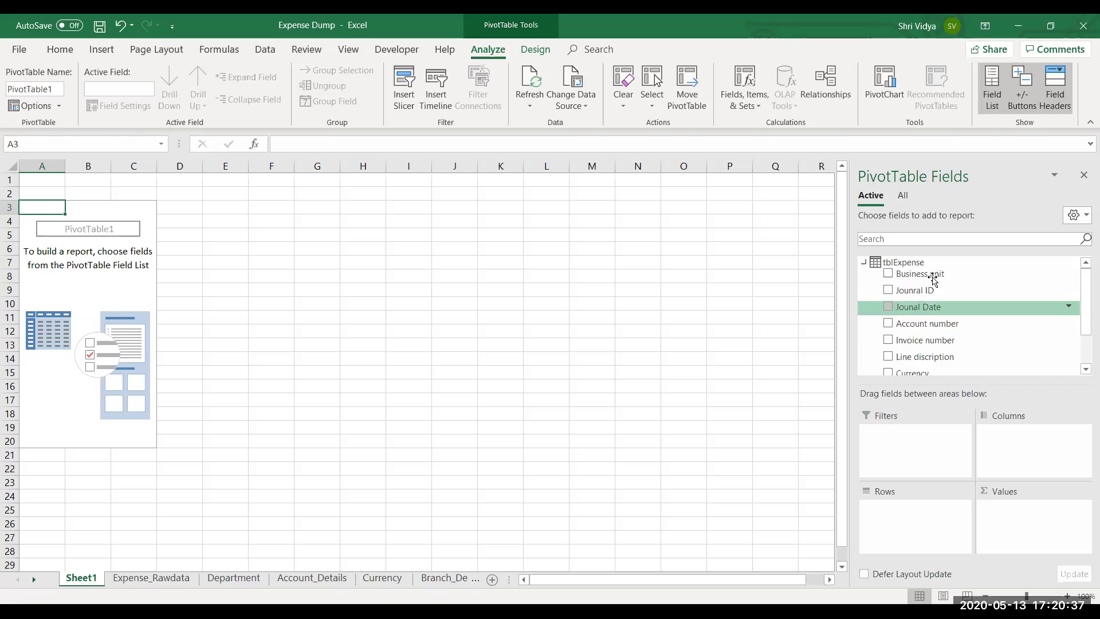
- Show all workbook tables in the field list and add tblAccount's Account Name as row labels
click(865, 263)
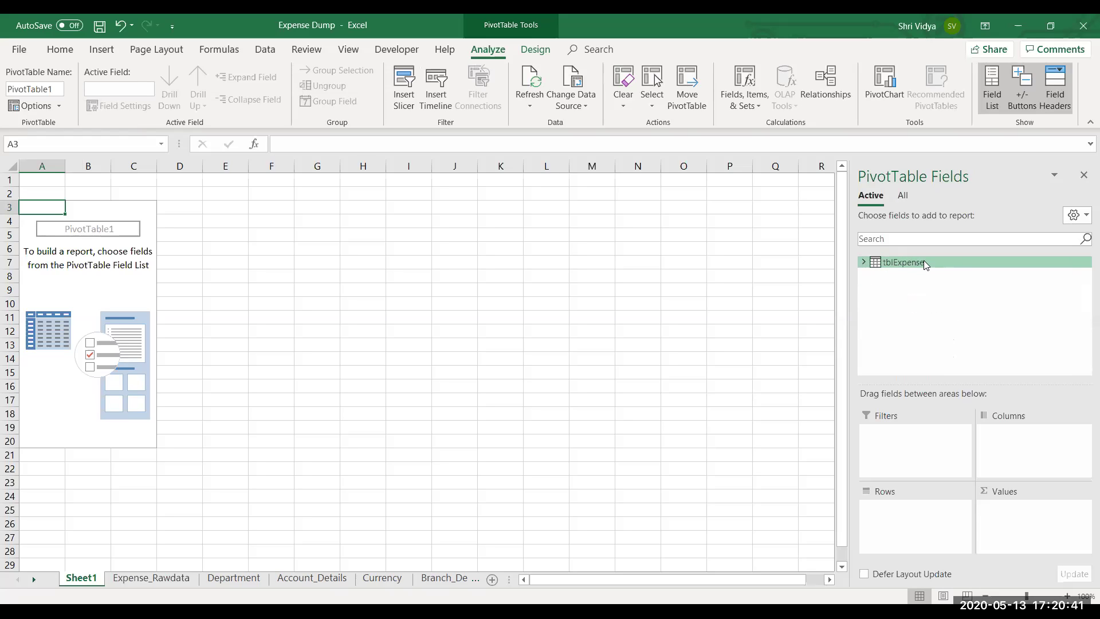
click(903, 196)
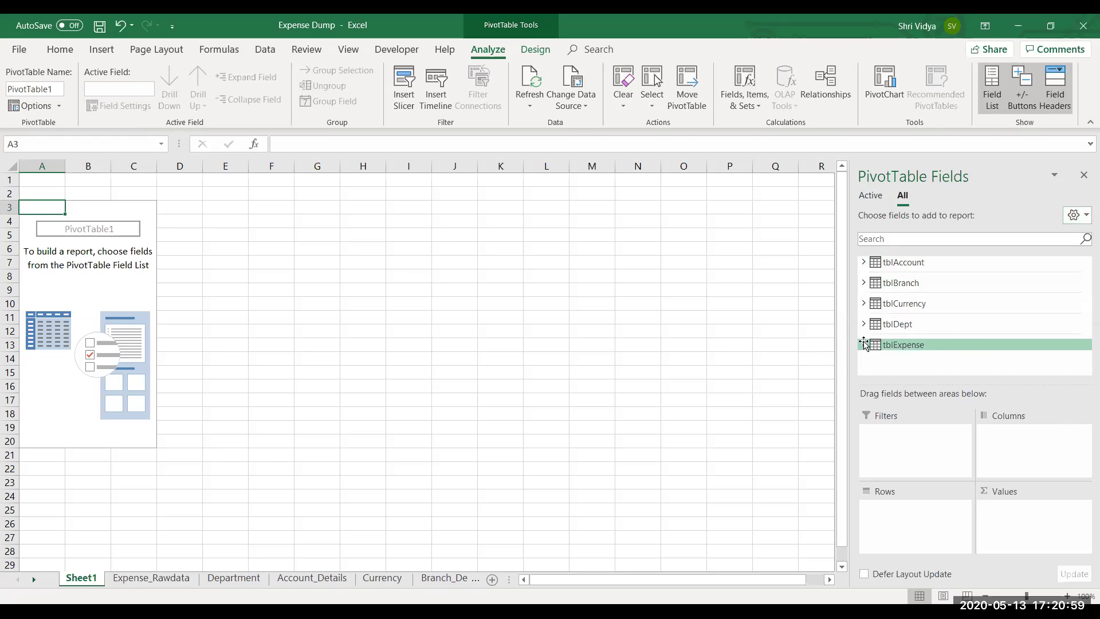
click(864, 344)
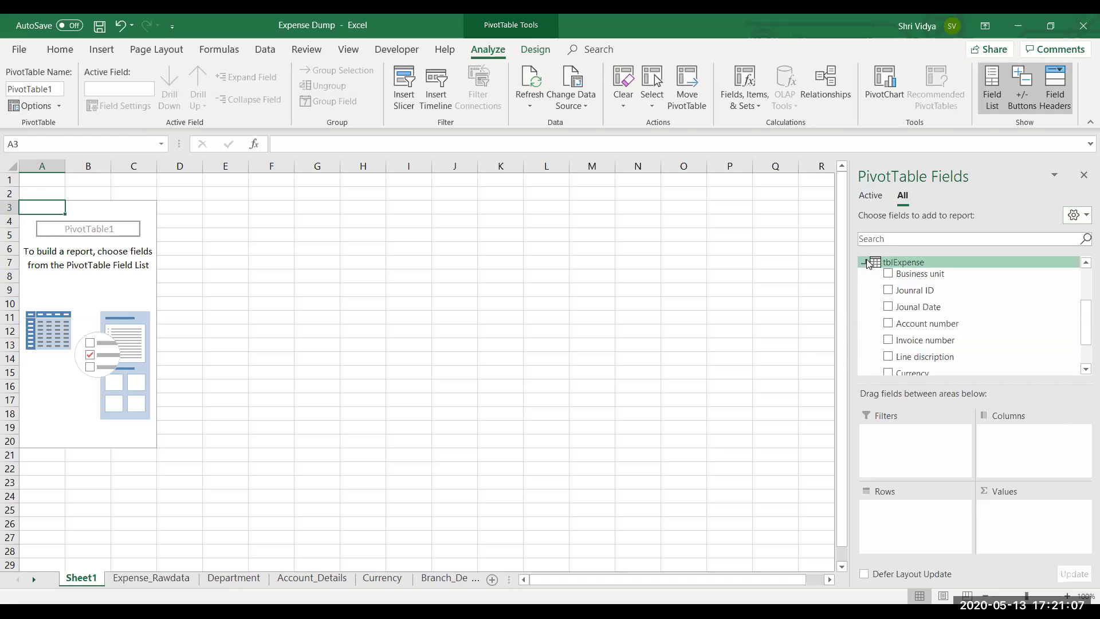
click(863, 262)
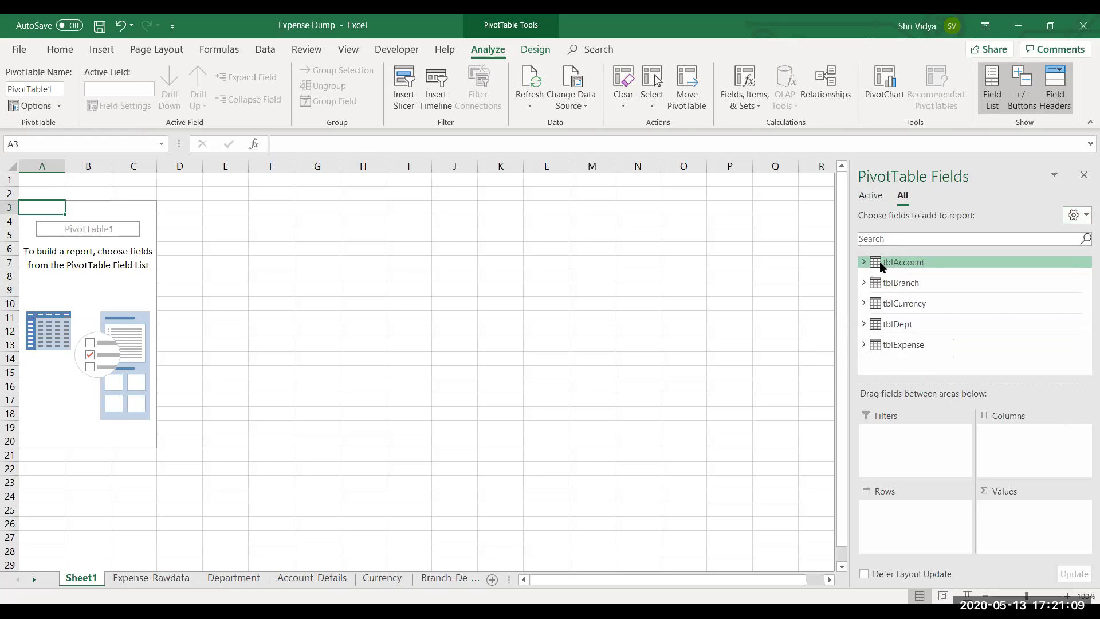
click(864, 262)
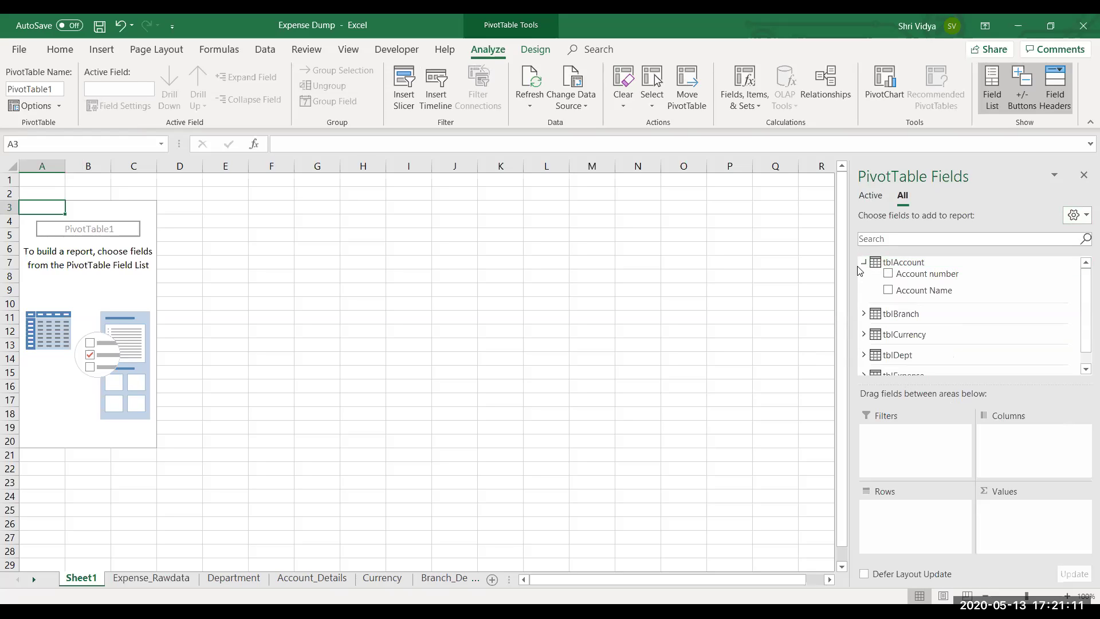
click(864, 263)
click(864, 263)
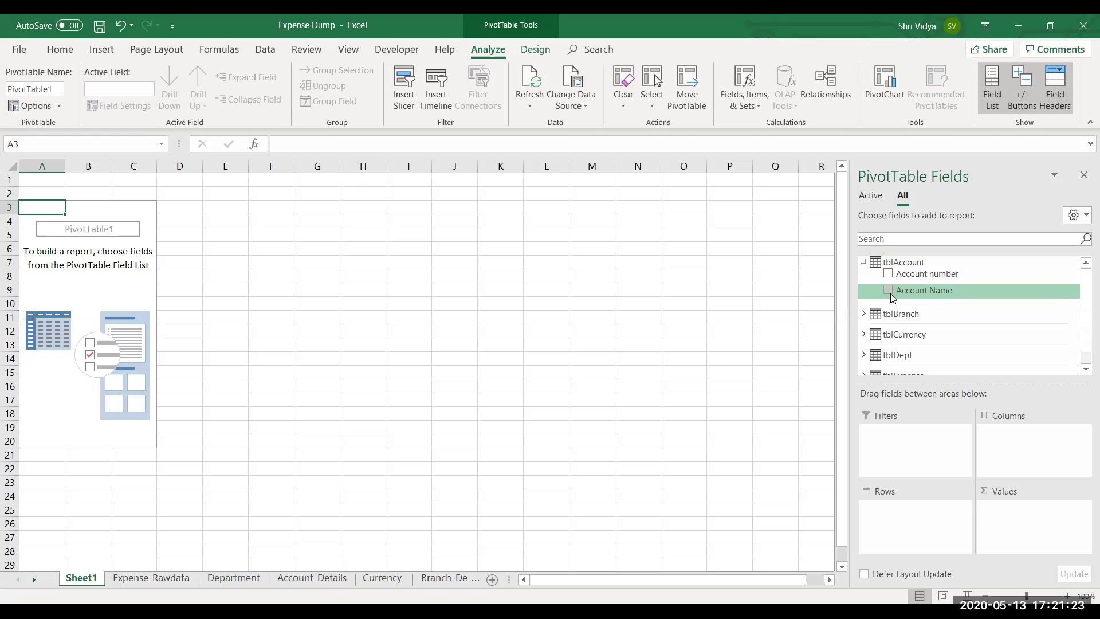
click(889, 291)
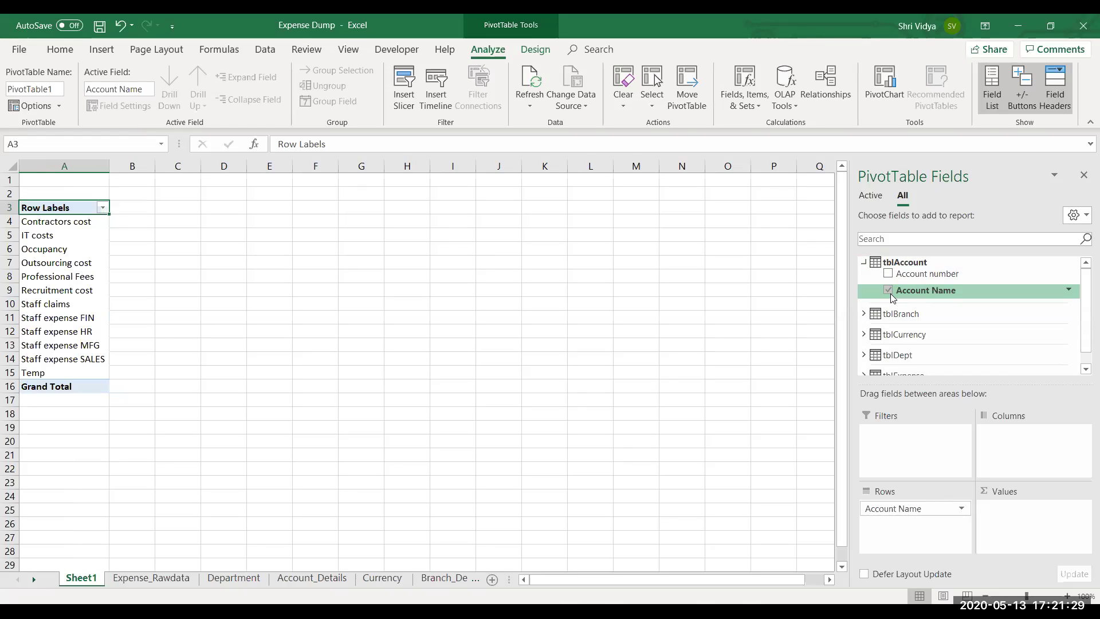
- Add tblExpense's Amount field to the pivot values as Sum of Amount
click(1085, 369)
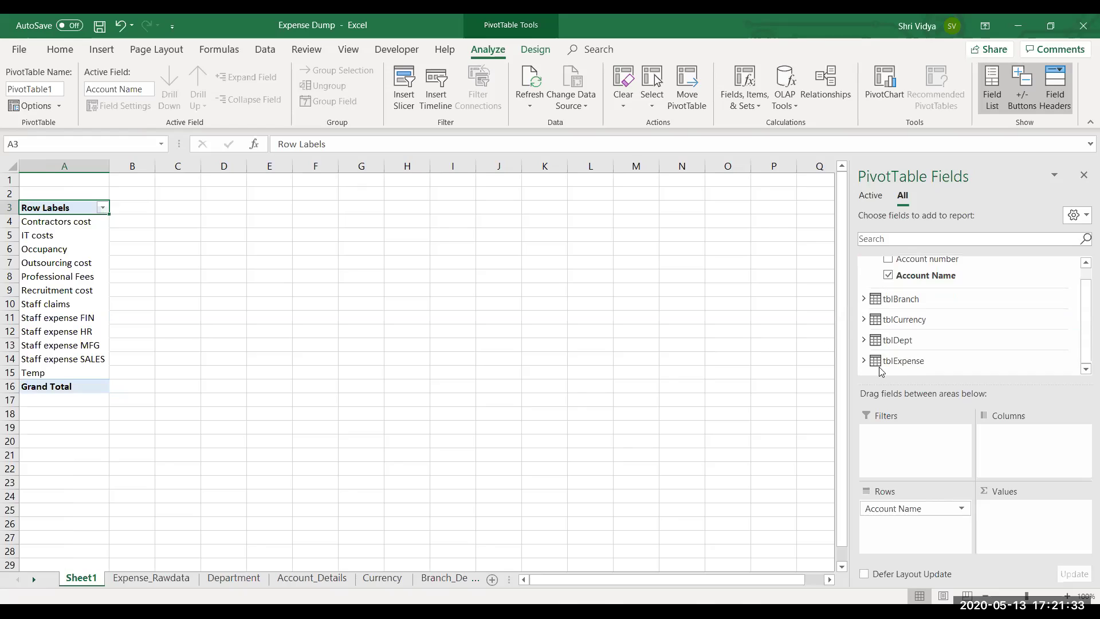
click(864, 361)
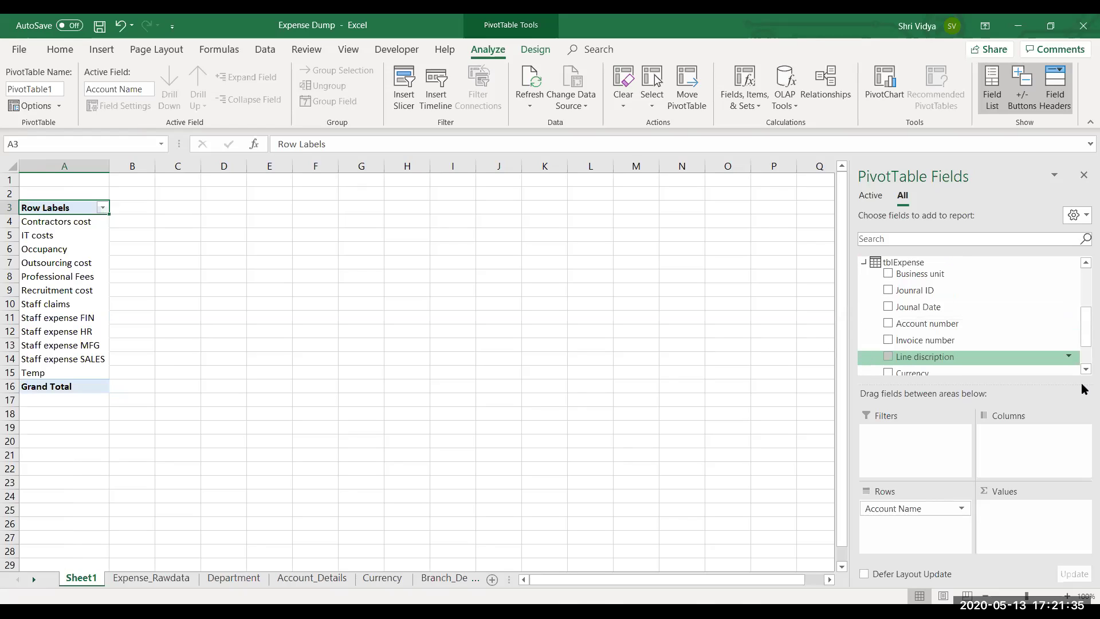
scroll(1085, 369, down, 3)
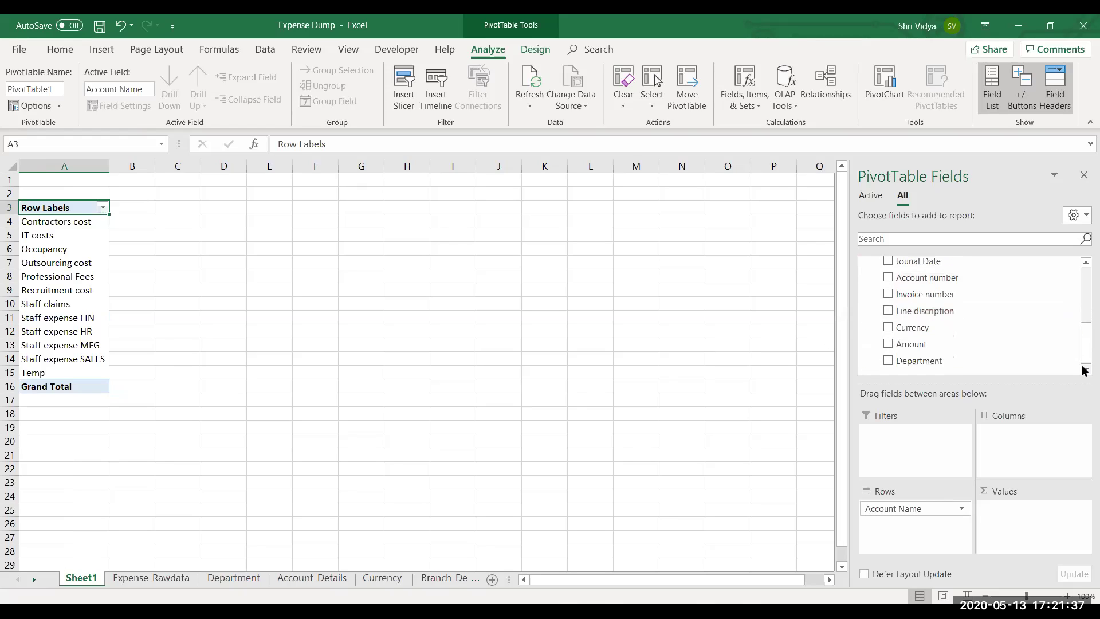
click(889, 344)
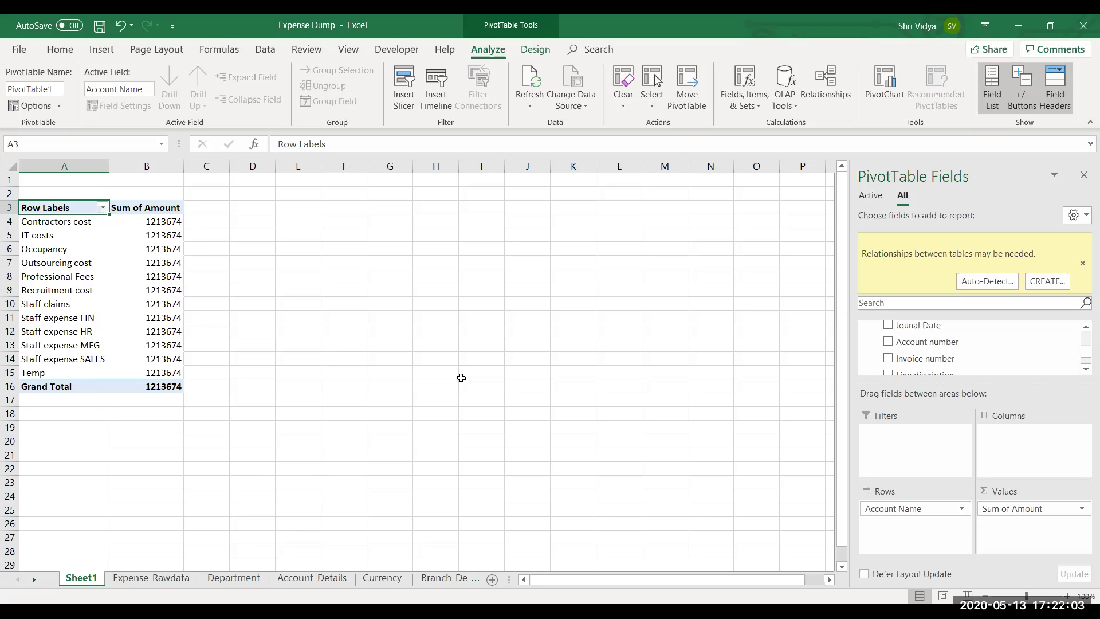
click(1000, 291)
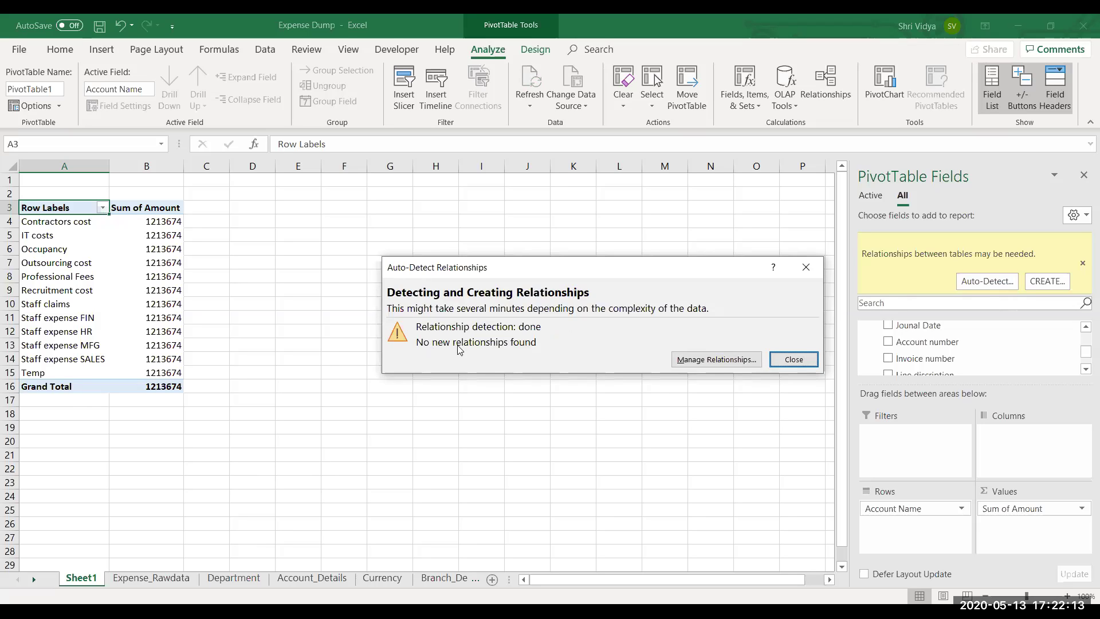
click(792, 359)
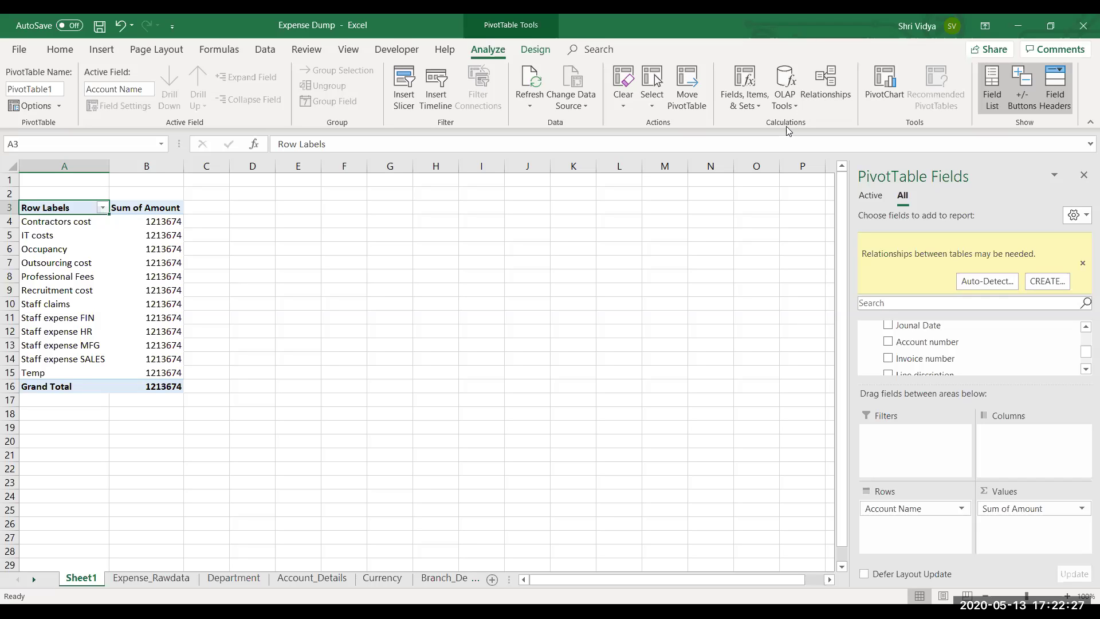
- Create a relationship linking tblExpense to tblAccount on the Account number column
click(841, 98)
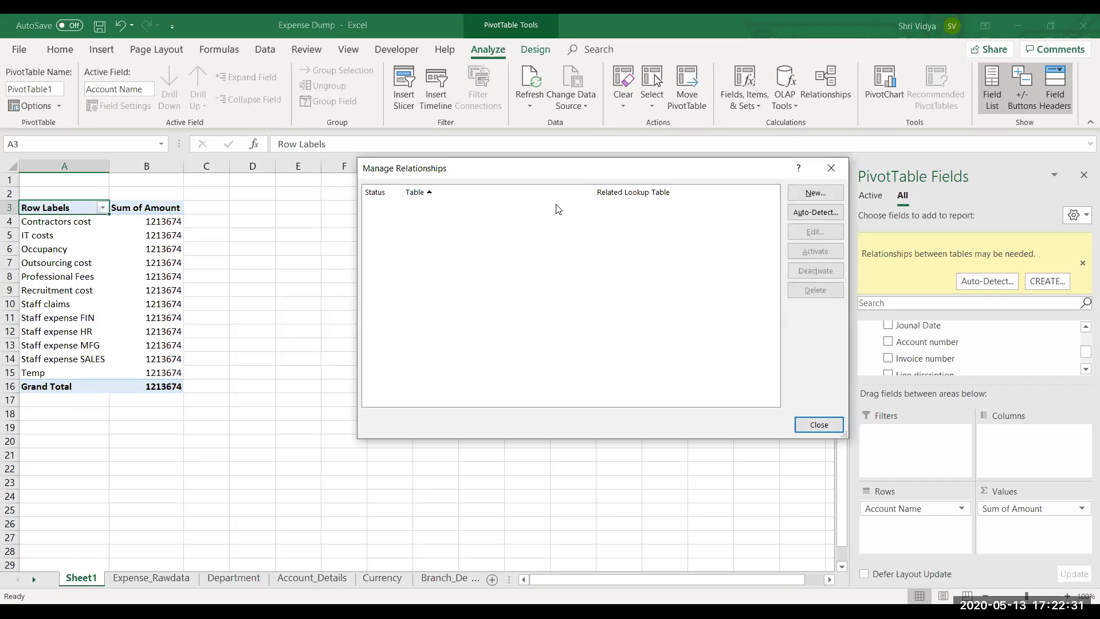
drag(608, 171, 529, 136)
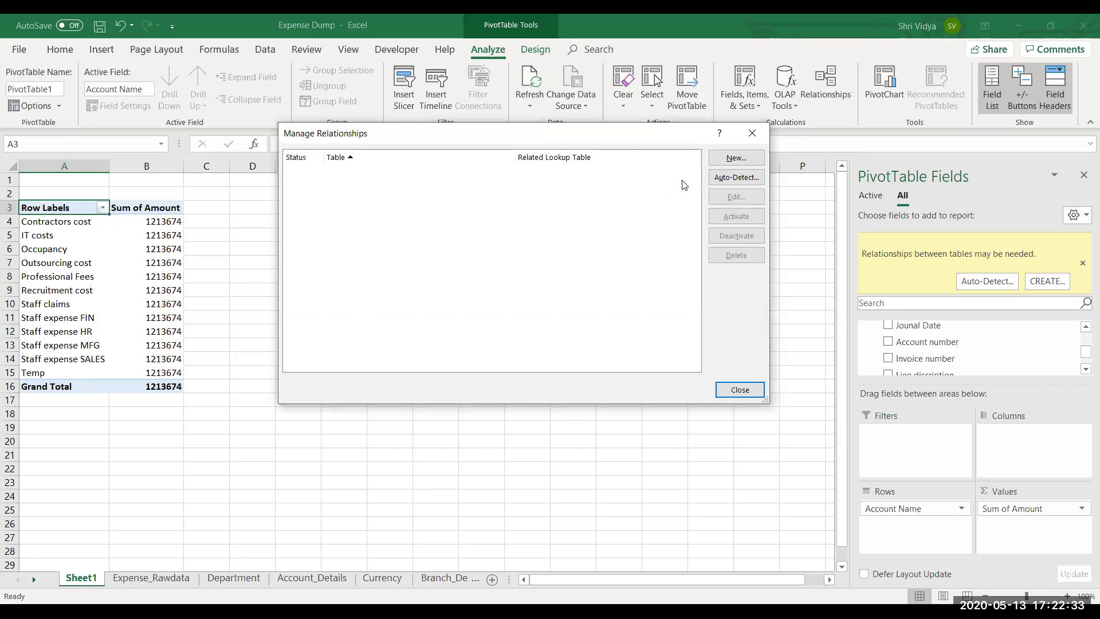
click(737, 163)
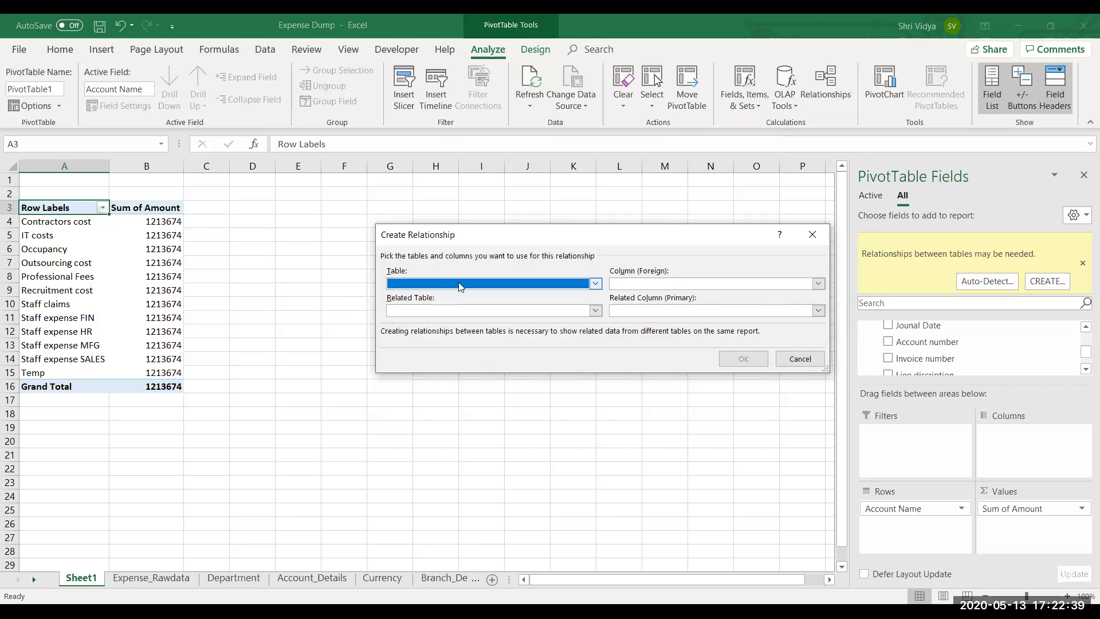
click(461, 284)
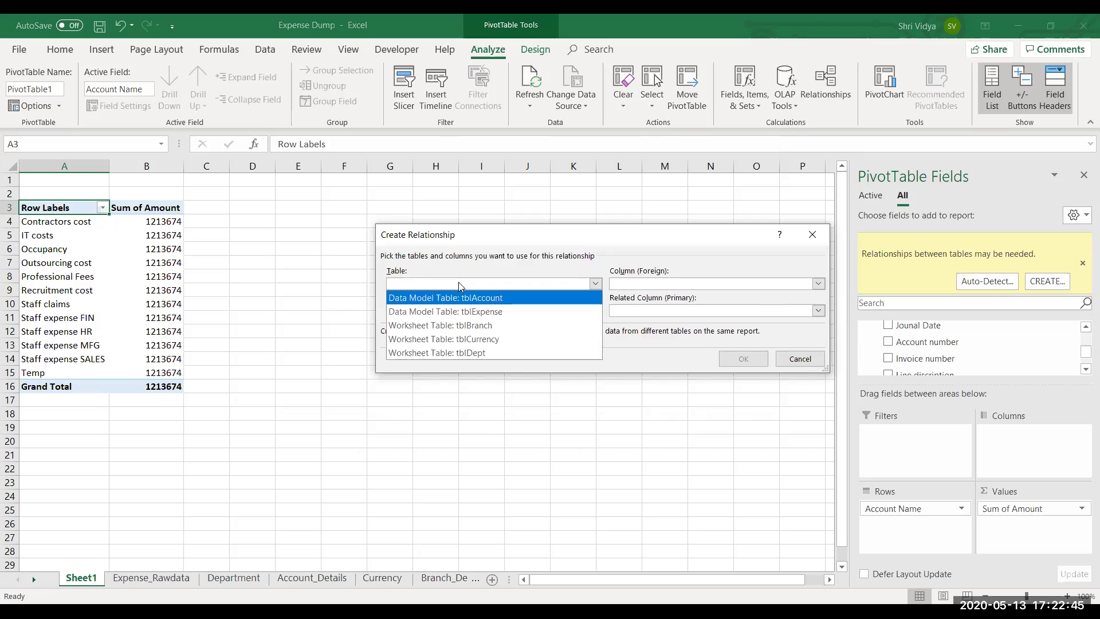
click(461, 311)
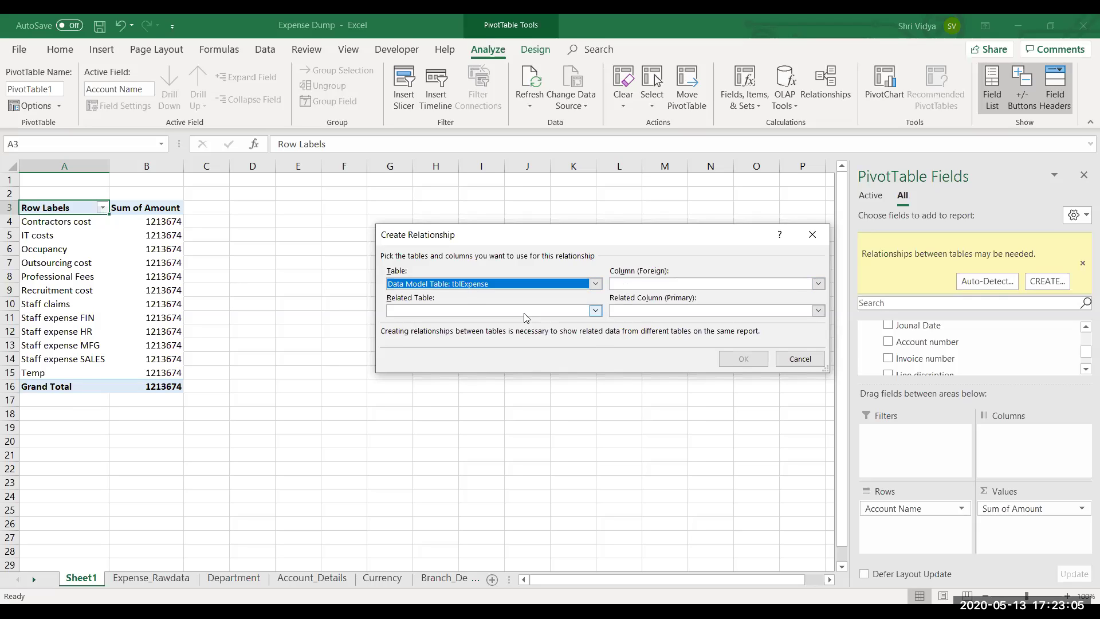
click(526, 311)
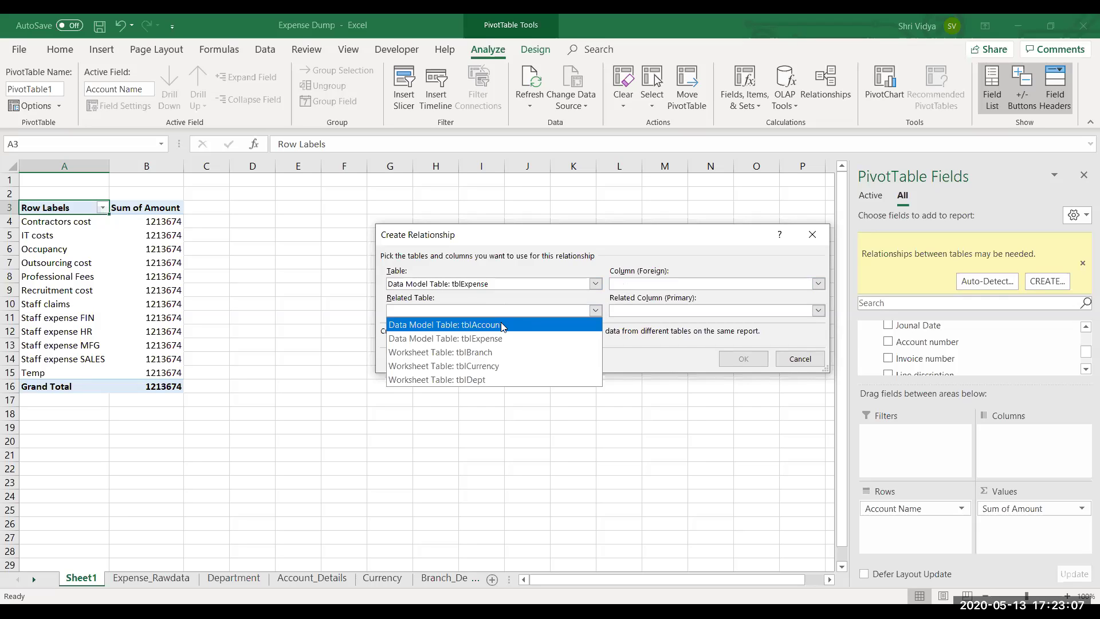
click(503, 325)
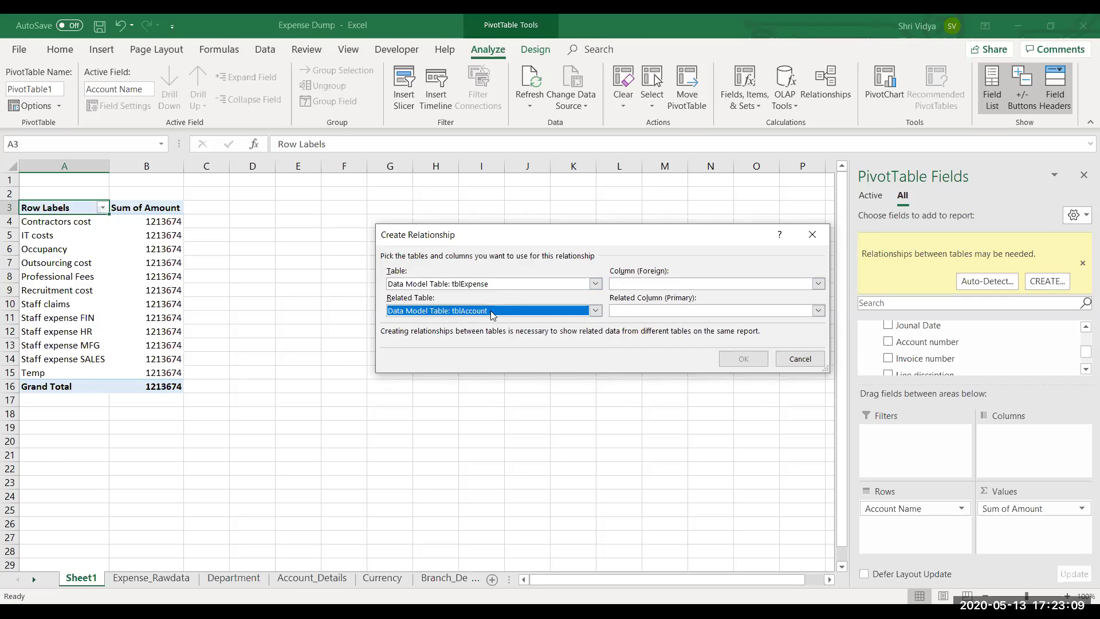
click(651, 285)
click(651, 298)
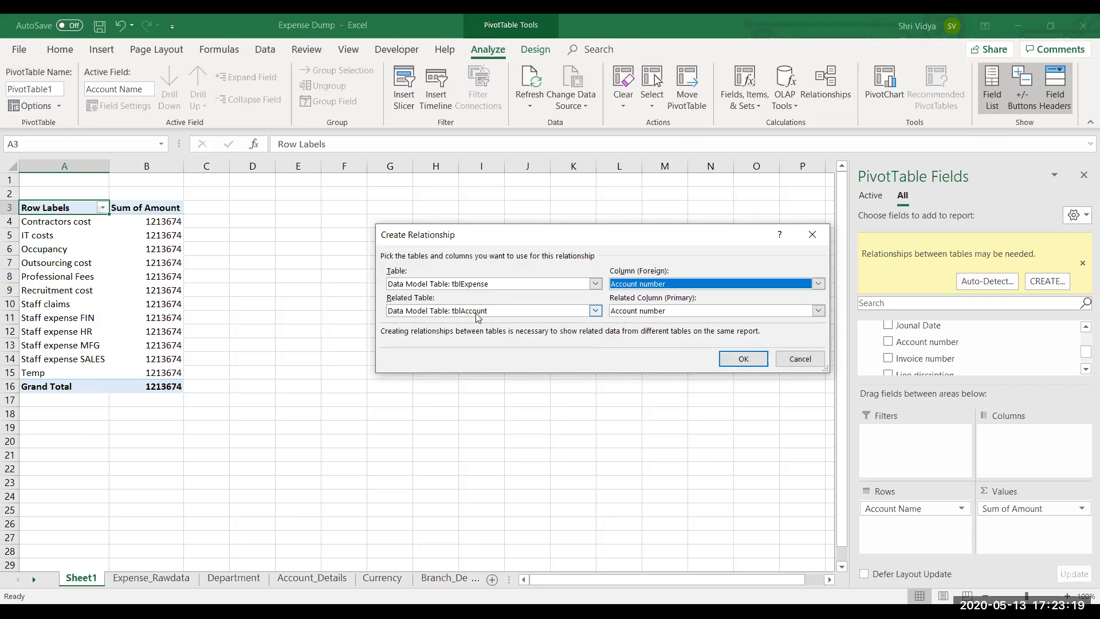
click(739, 361)
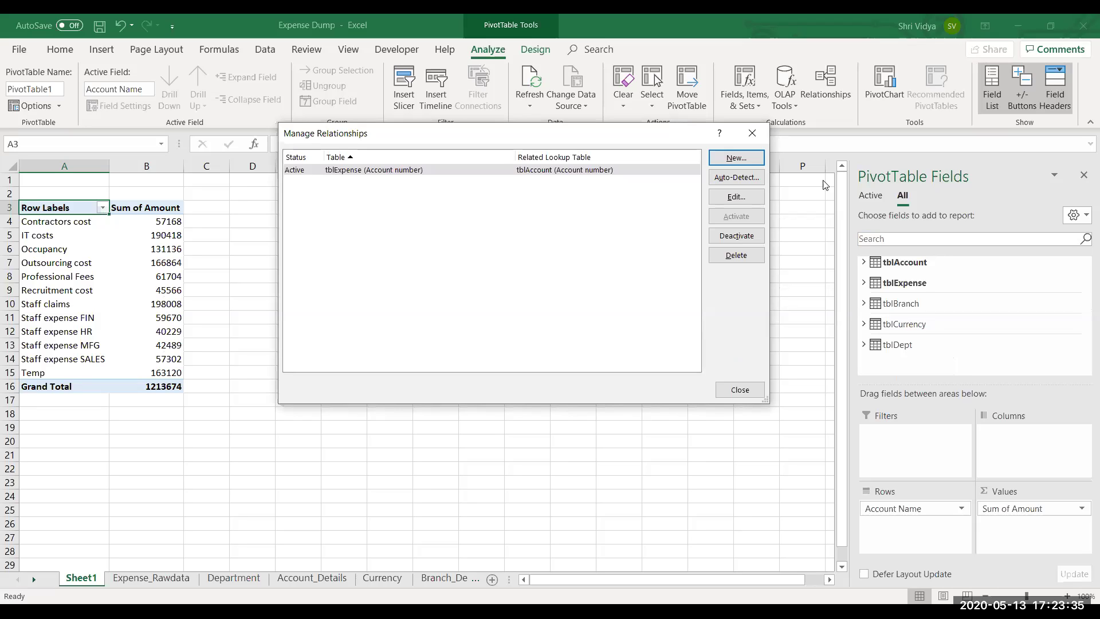
- Relate tblExpense's Business unit column to tblBranch's Unit column
click(762, 163)
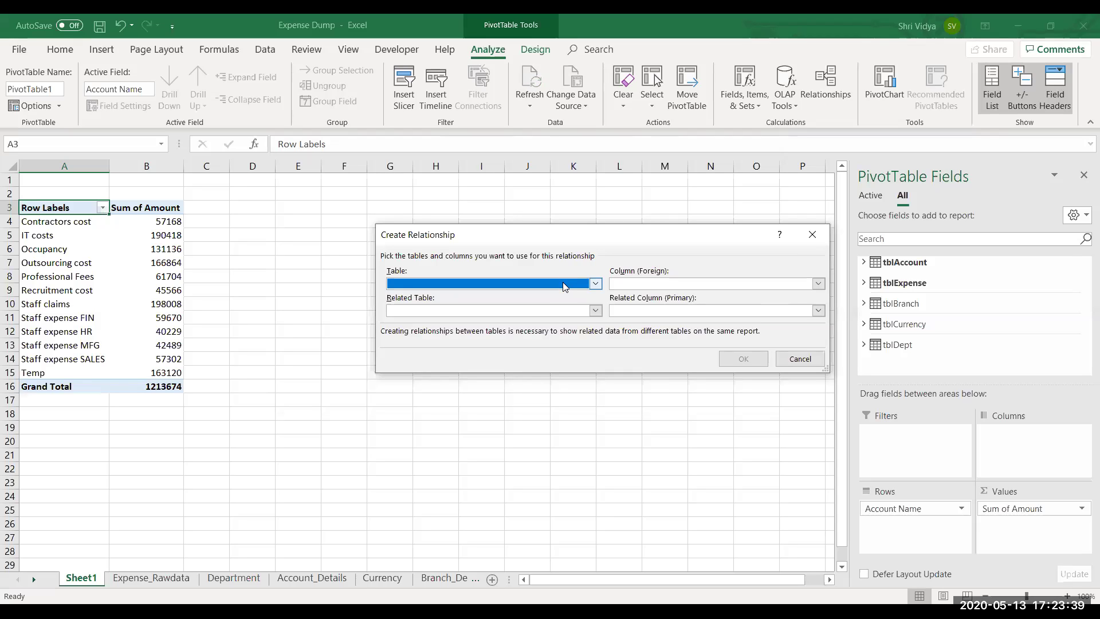
click(542, 316)
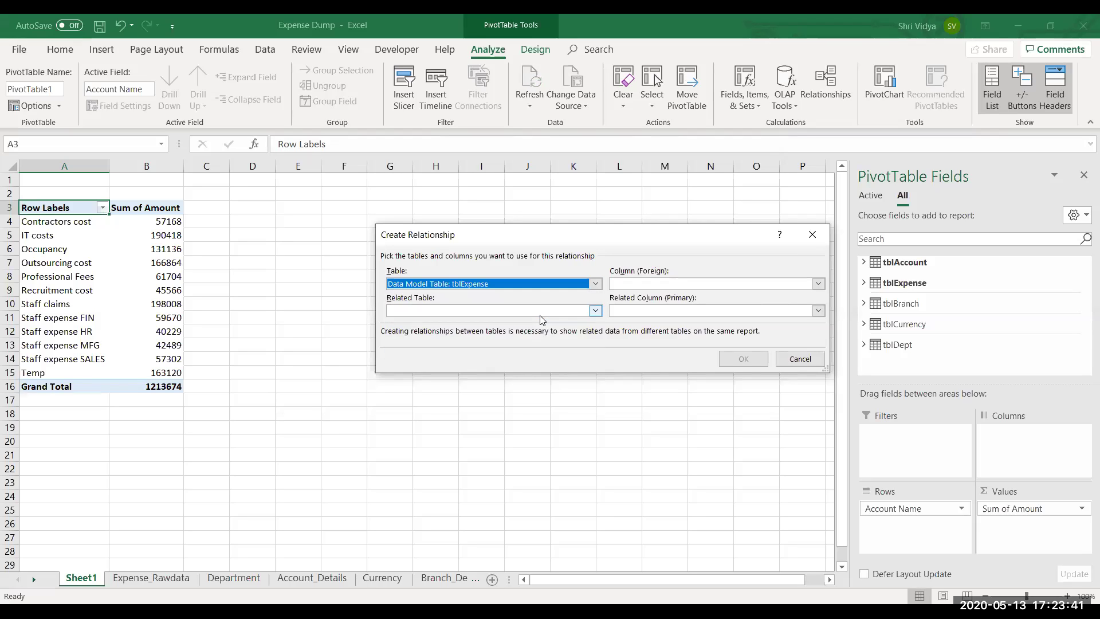
click(540, 310)
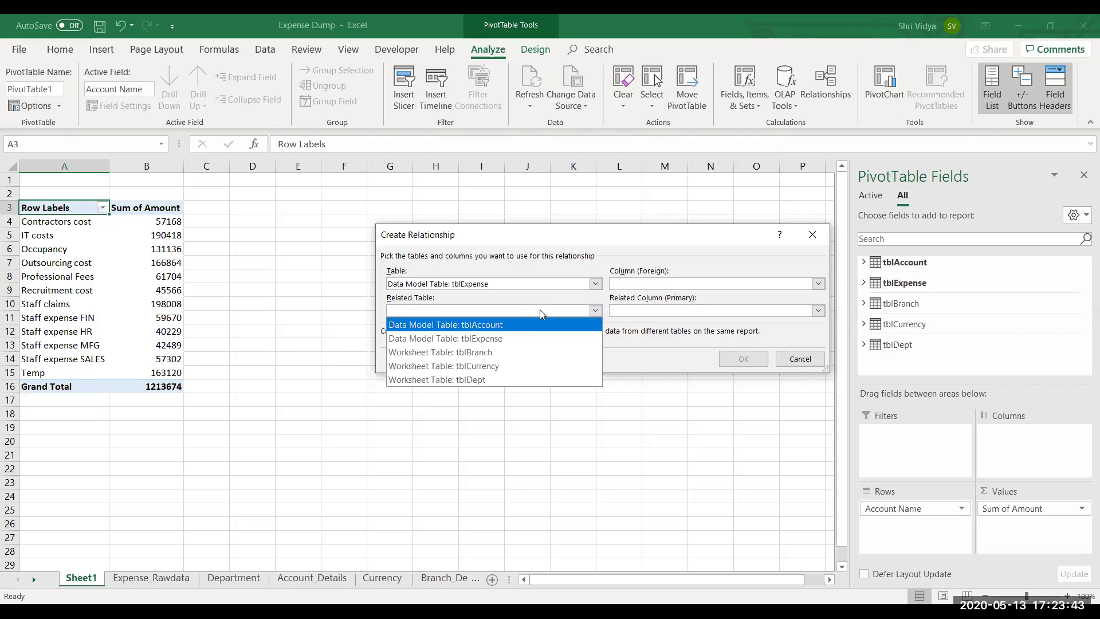
click(526, 353)
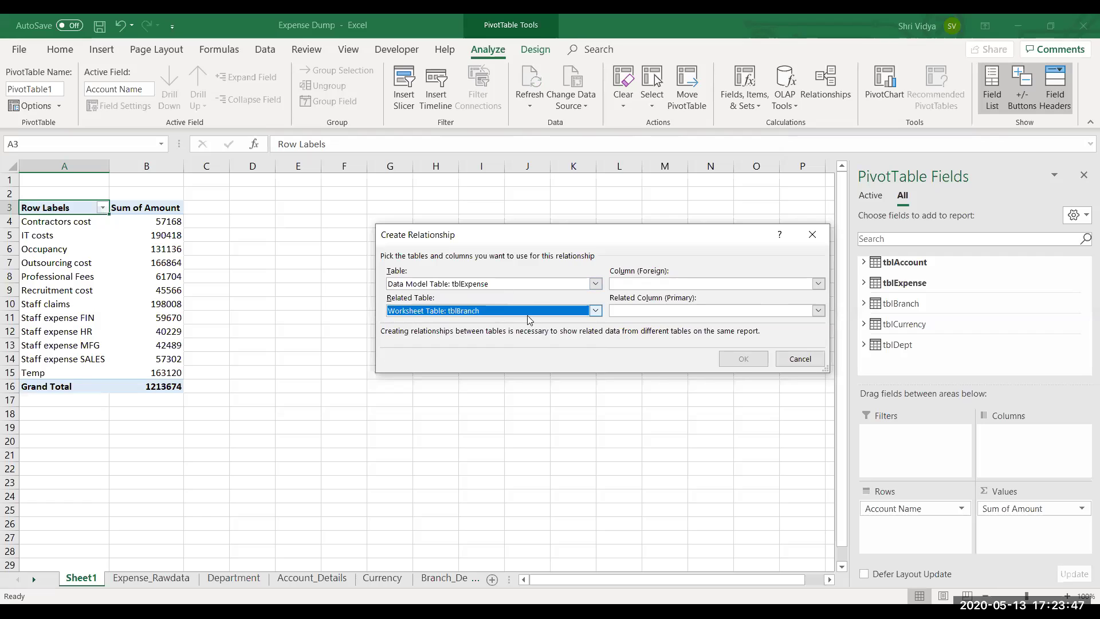
click(642, 282)
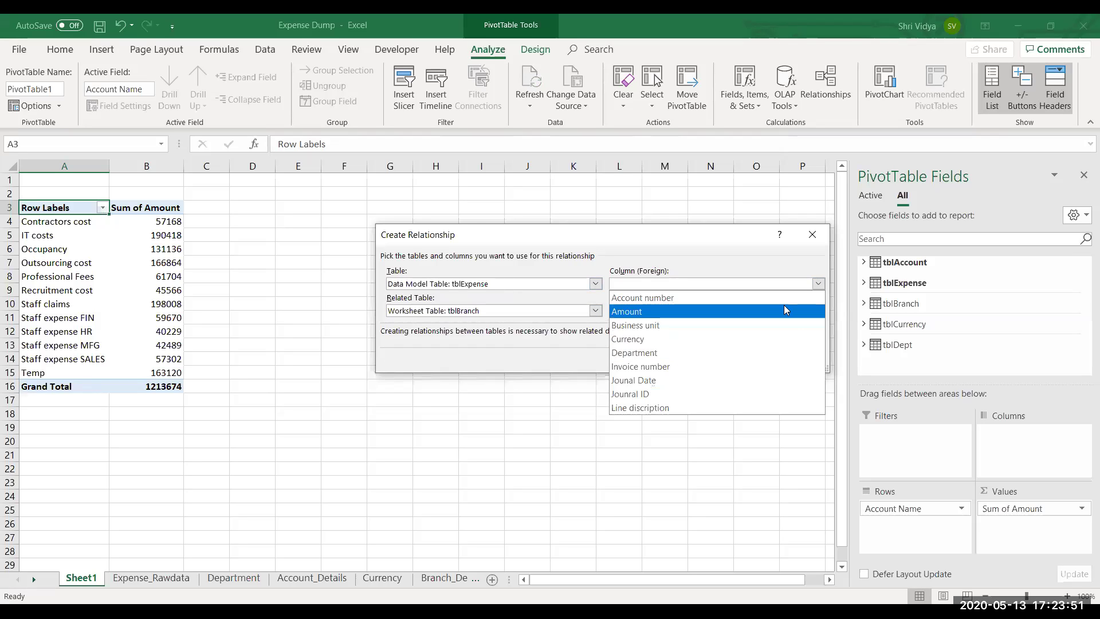
click(726, 325)
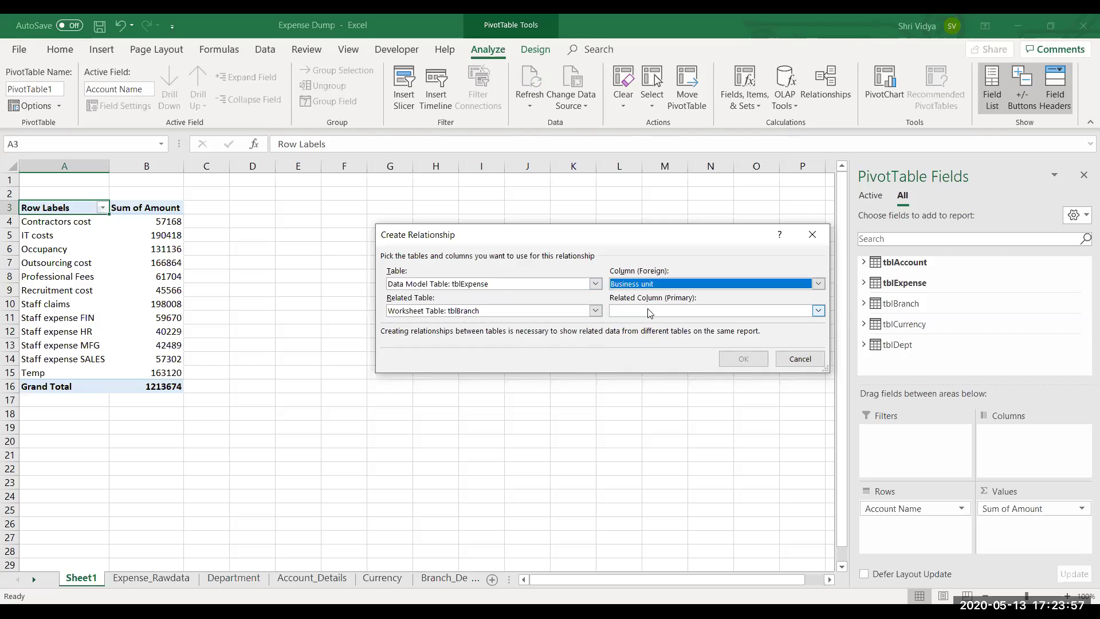
click(649, 312)
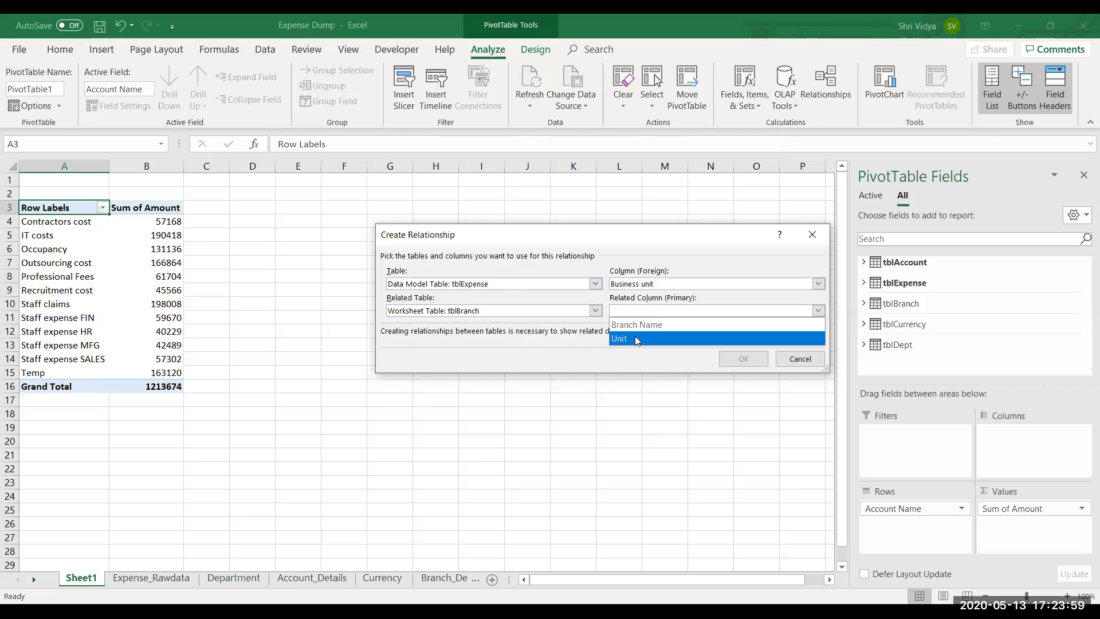
click(635, 338)
click(745, 355)
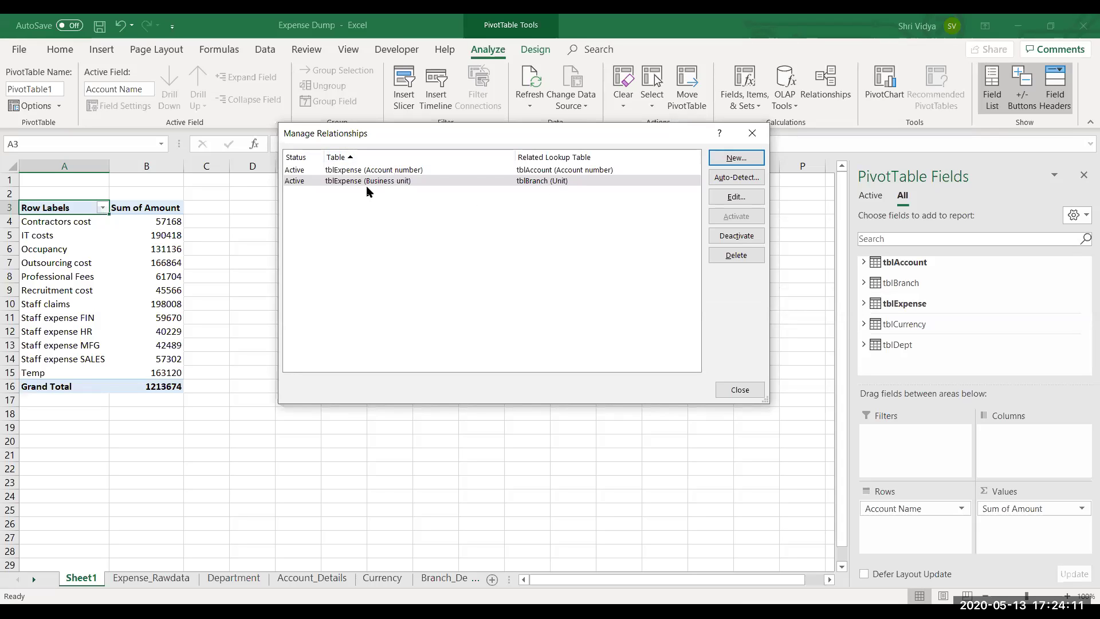
- Relate tblExpense to tblCurrency on the Currency column
click(733, 162)
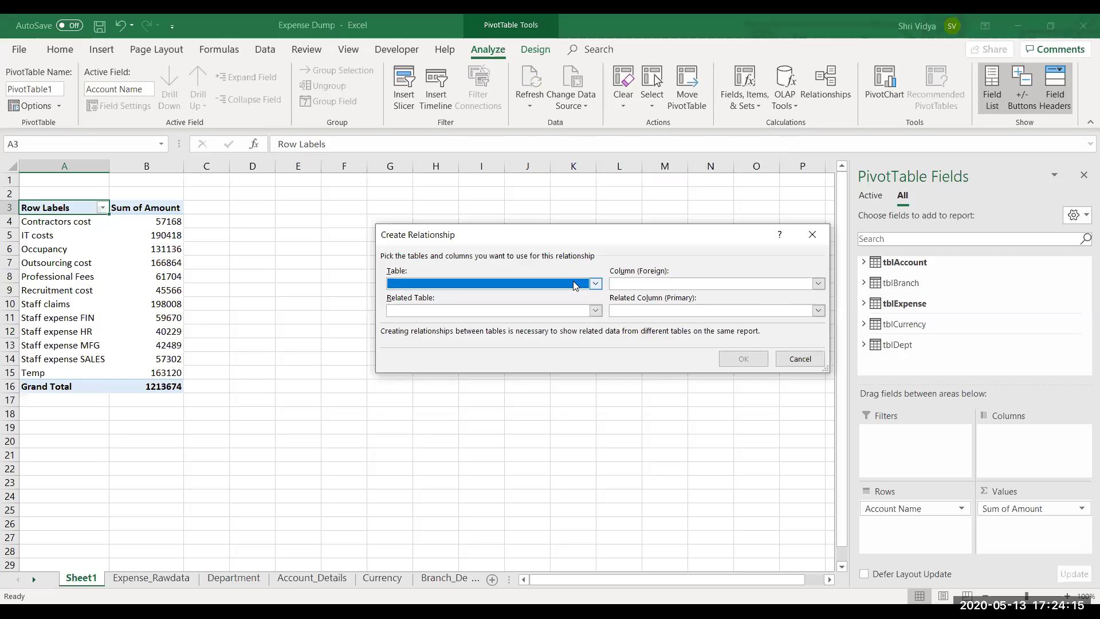
click(575, 285)
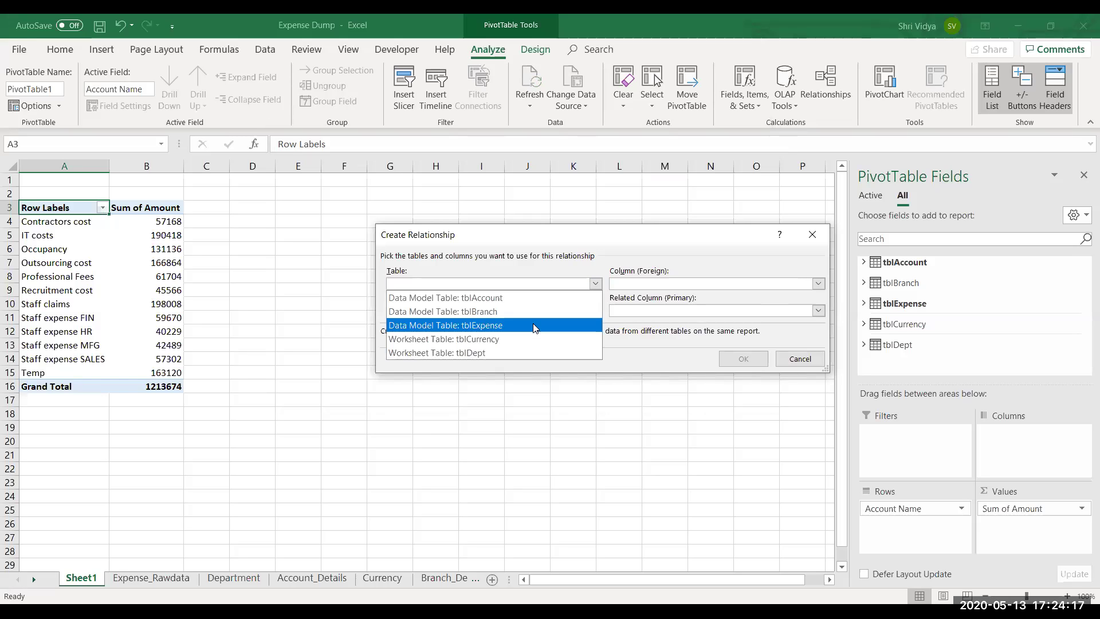
click(529, 312)
click(528, 312)
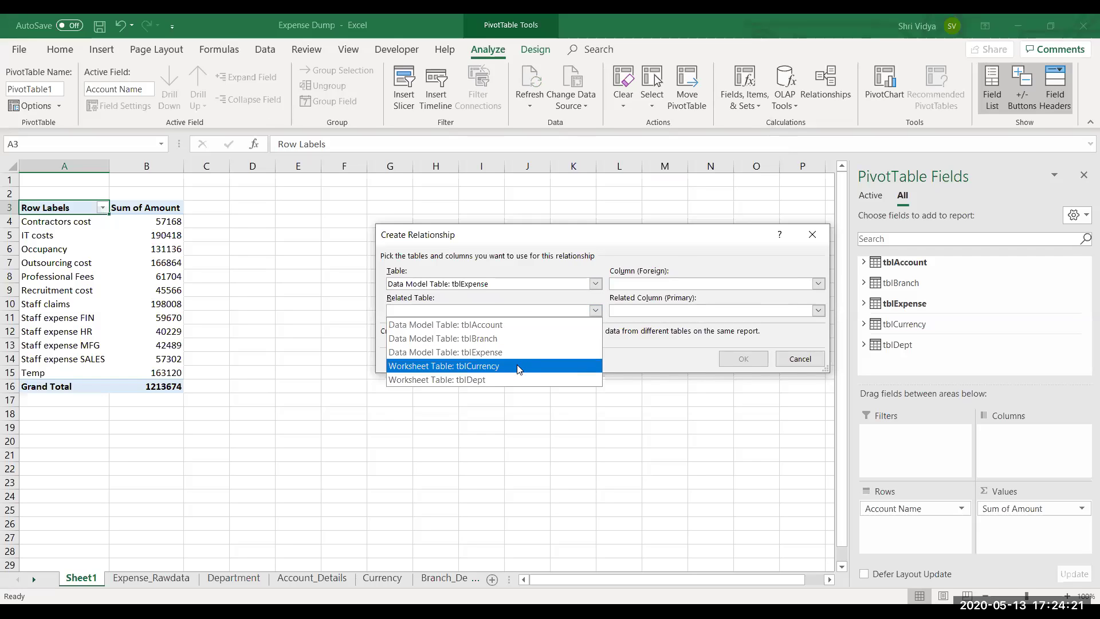
click(518, 366)
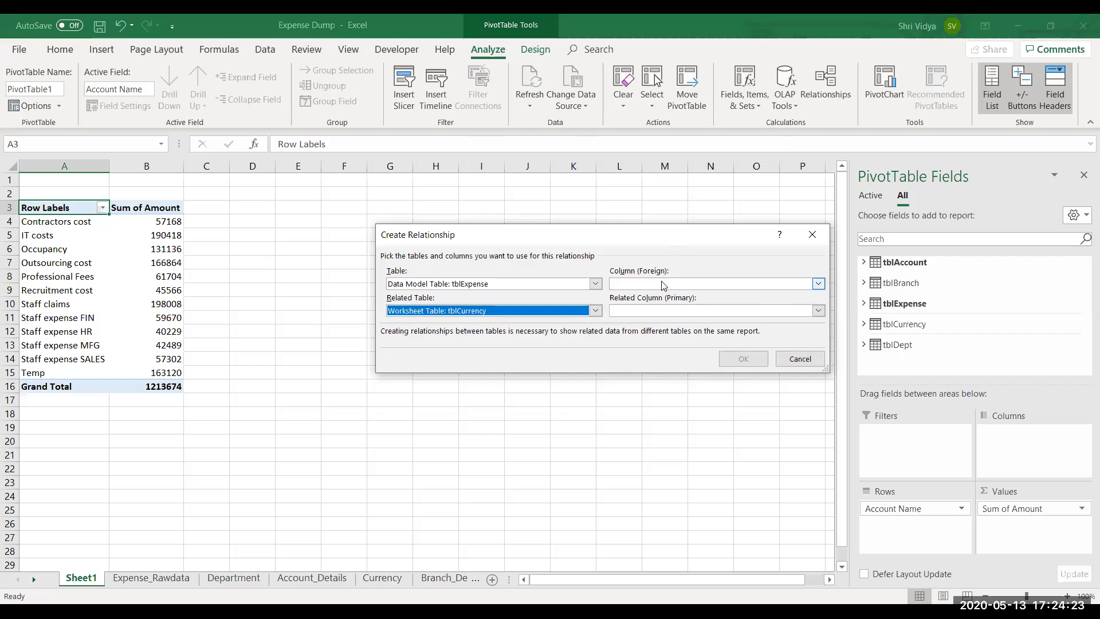
click(663, 285)
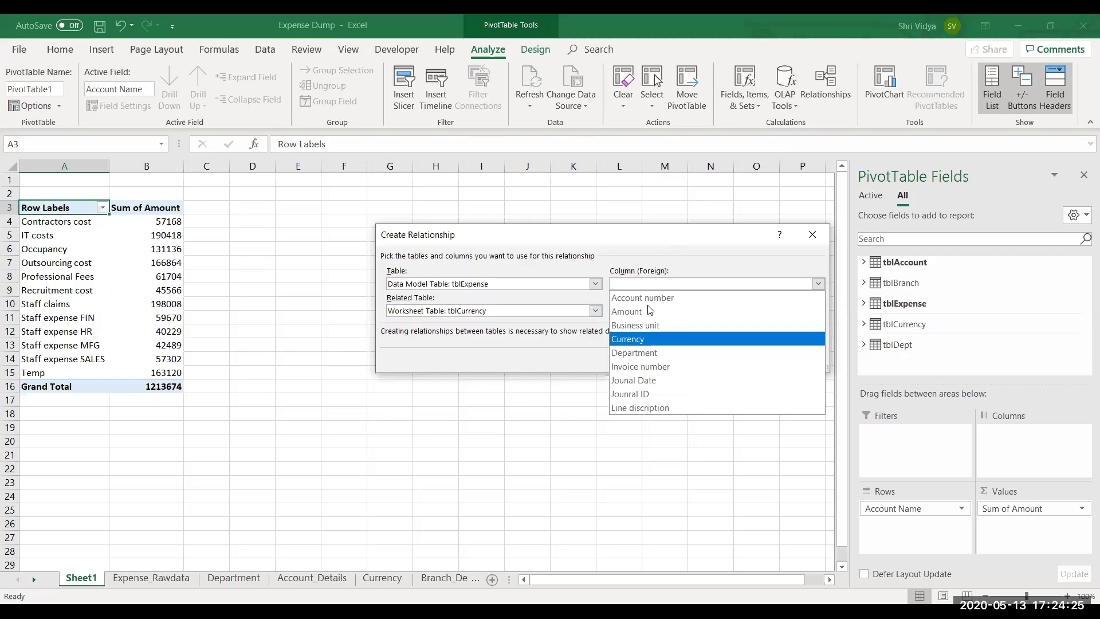
click(667, 338)
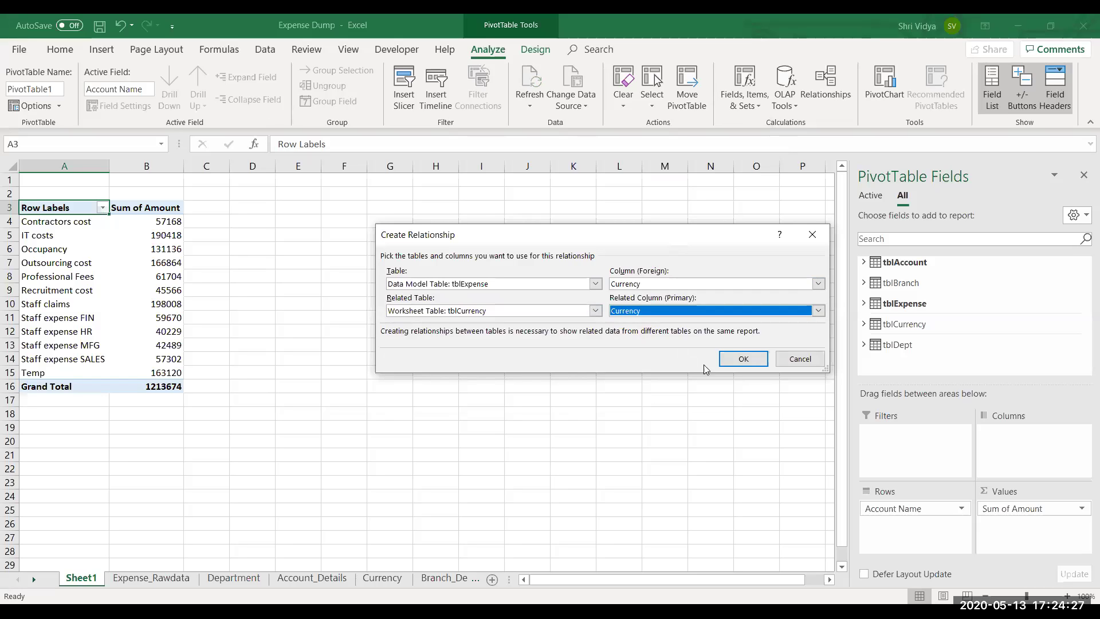
click(730, 359)
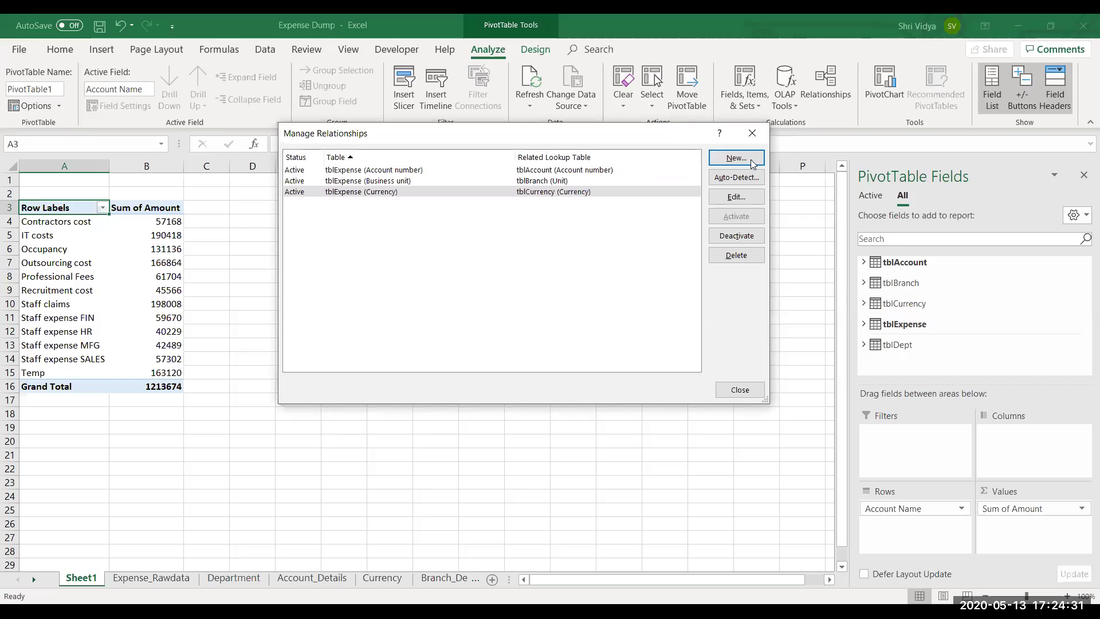
- Relate tblExpense to tblDept on the Department column and close the relationships list
click(750, 163)
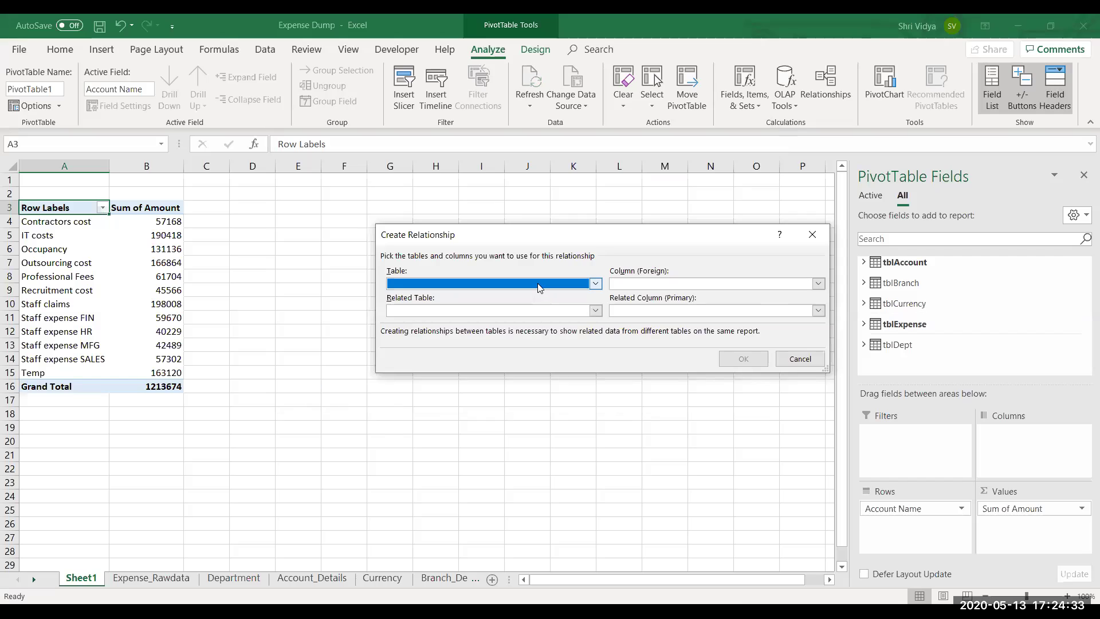
key(alt+Down)
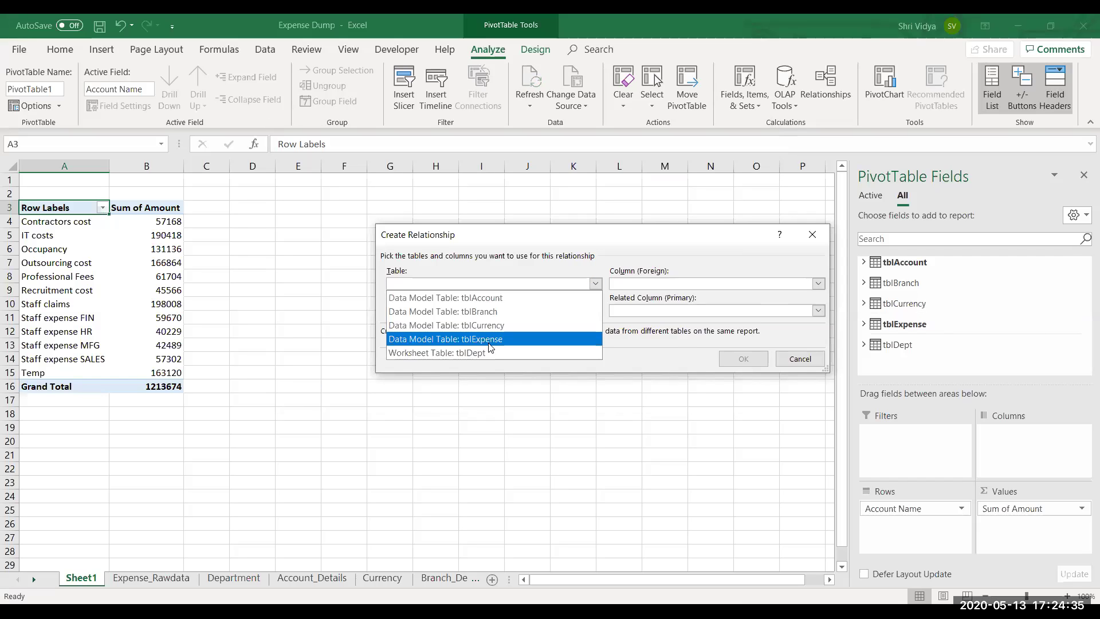
click(488, 341)
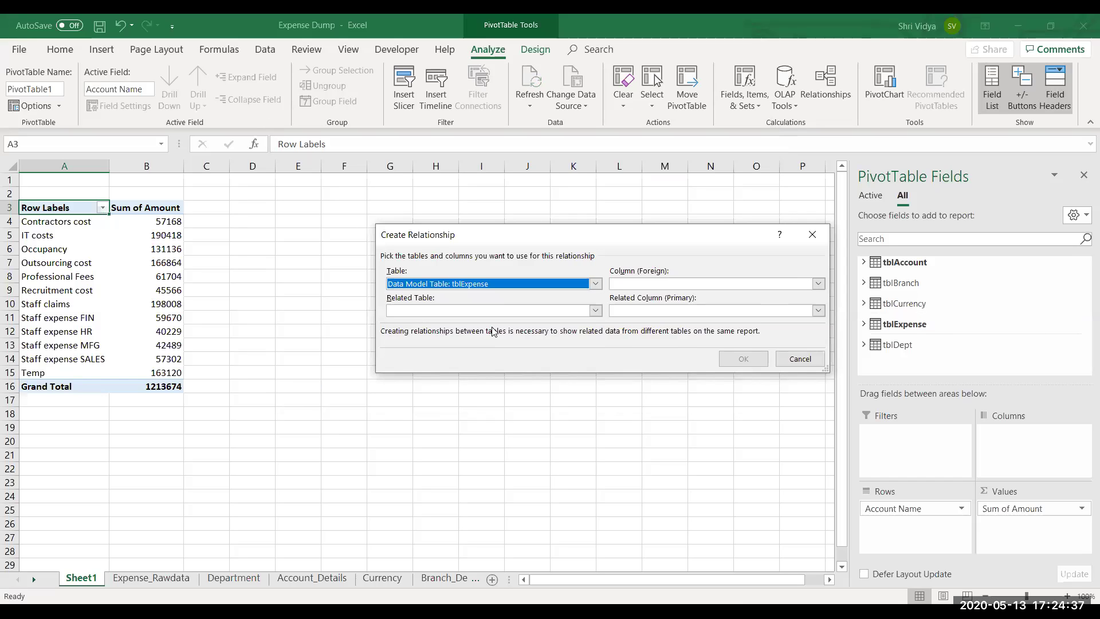
click(497, 316)
click(483, 380)
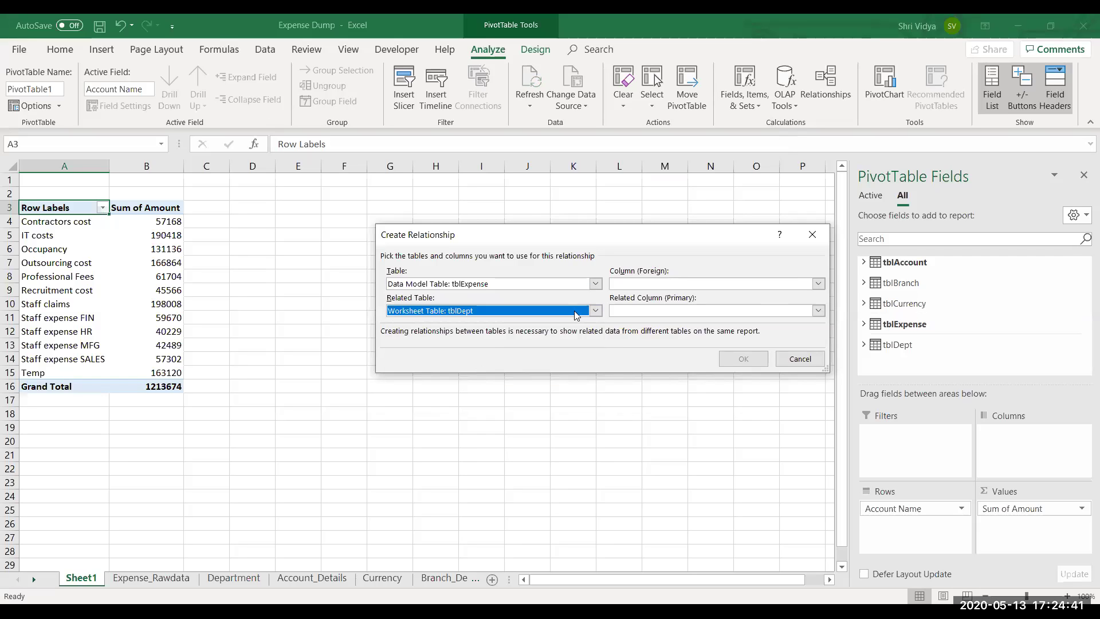
click(621, 286)
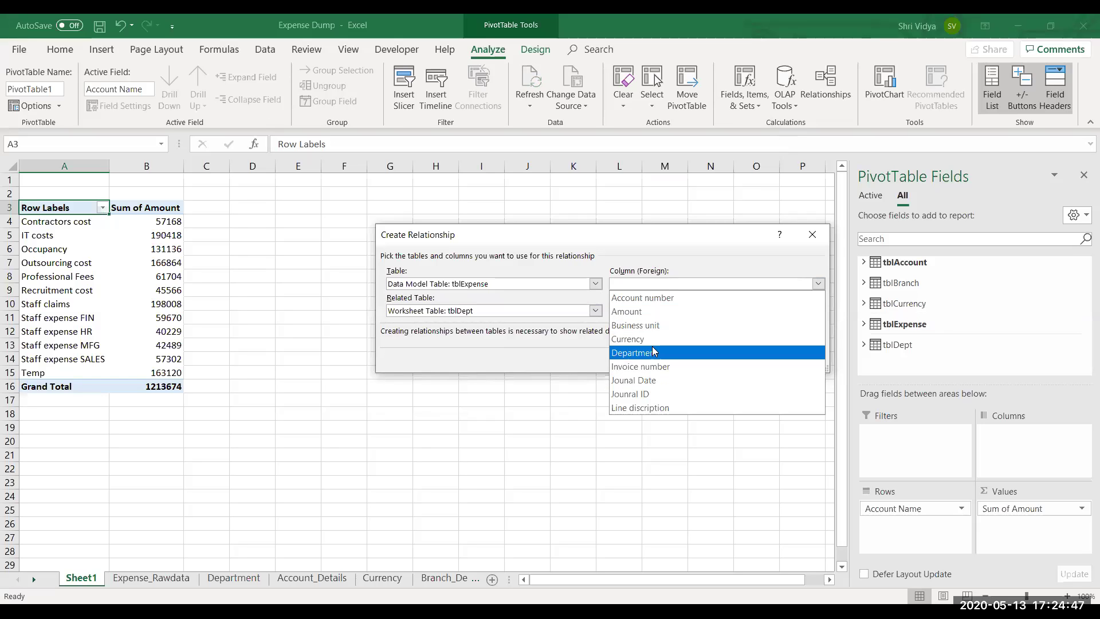
key(Return)
click(656, 312)
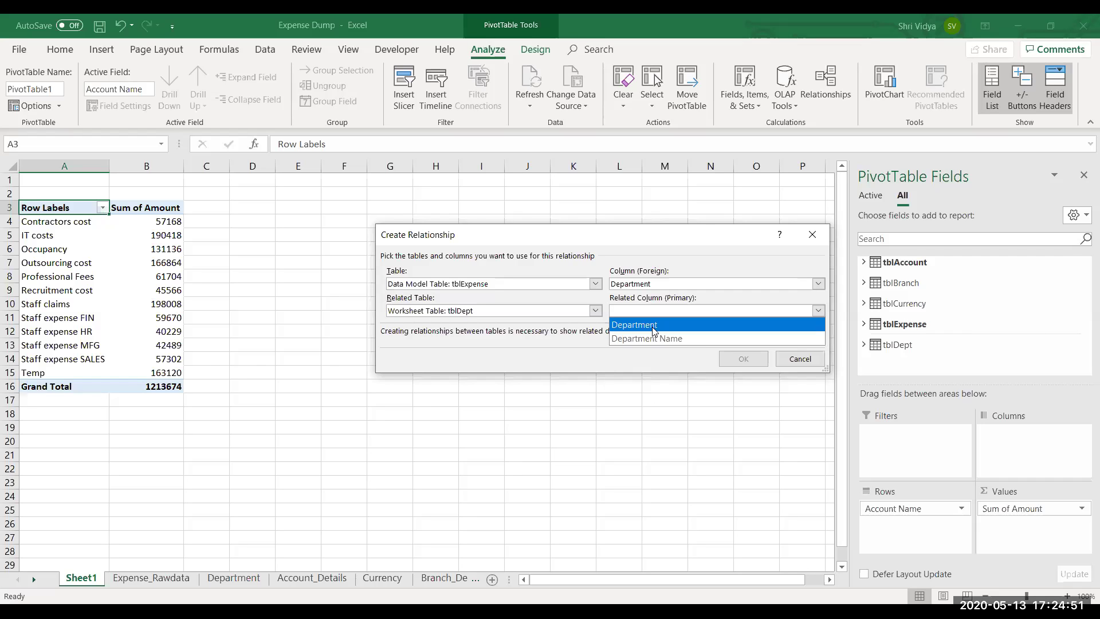
click(653, 327)
click(742, 359)
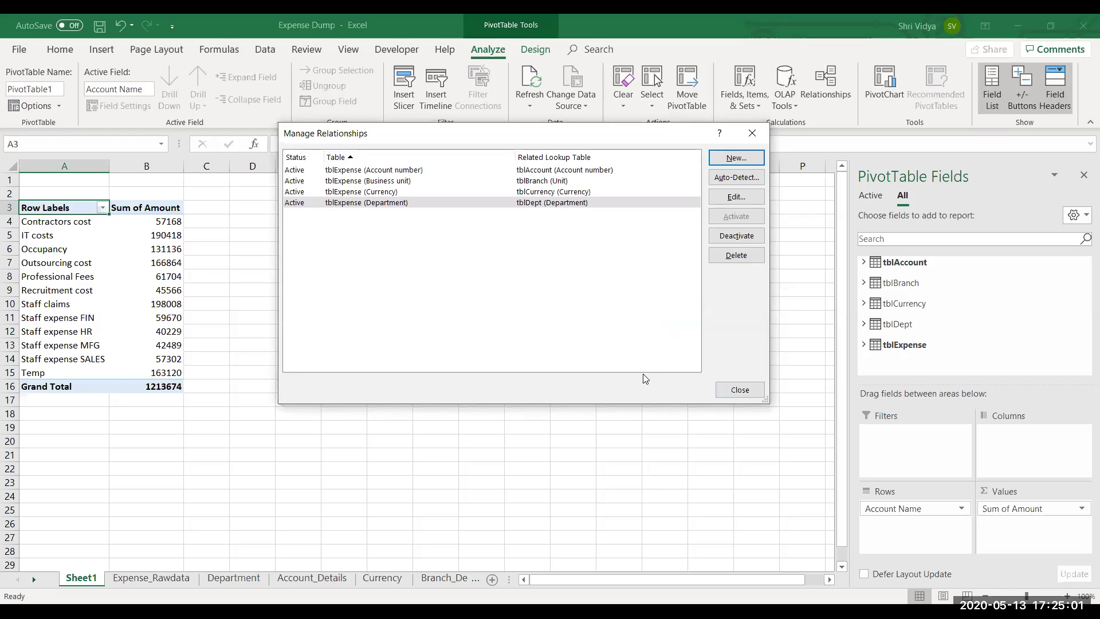
click(740, 390)
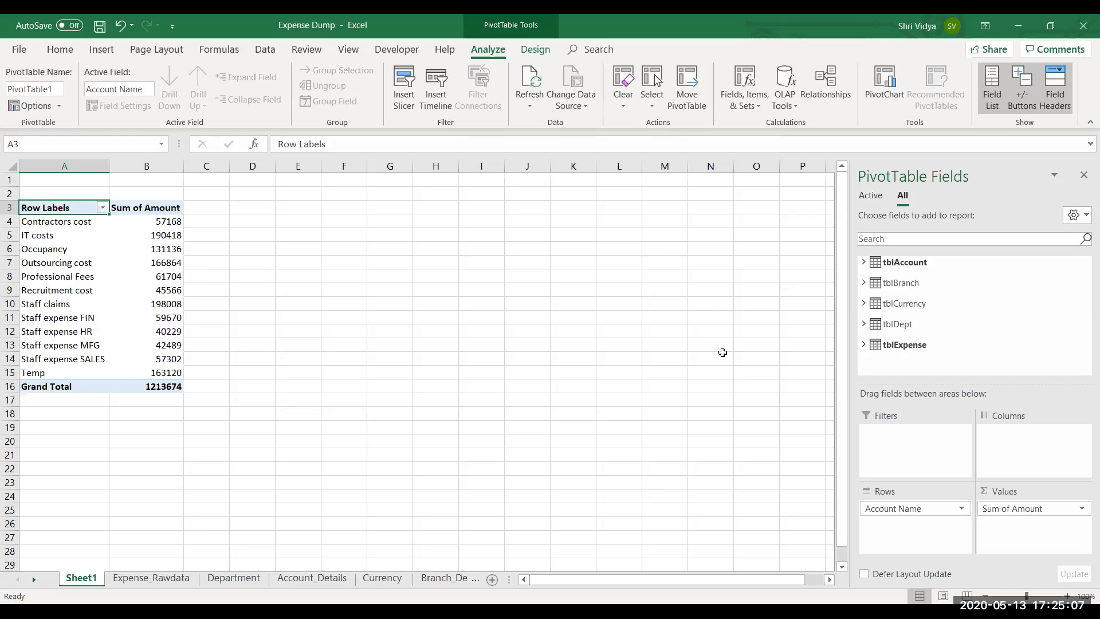
- Add tblBranch's Branch Name as pivot columns, splitting each account's Sum of Amount by branch
click(165, 248)
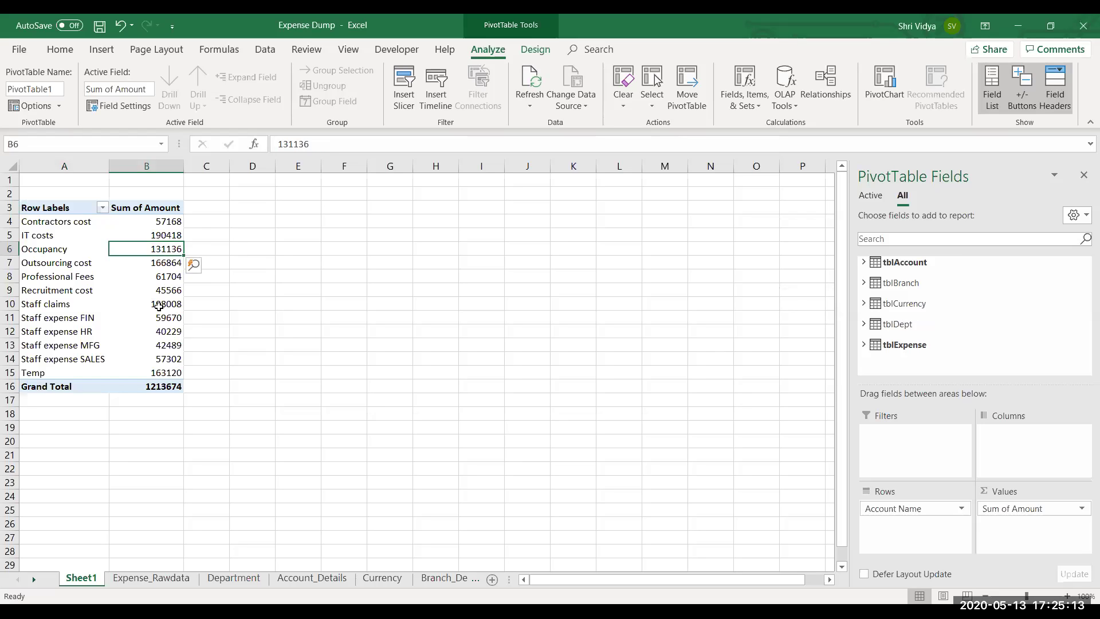
click(865, 283)
click(889, 311)
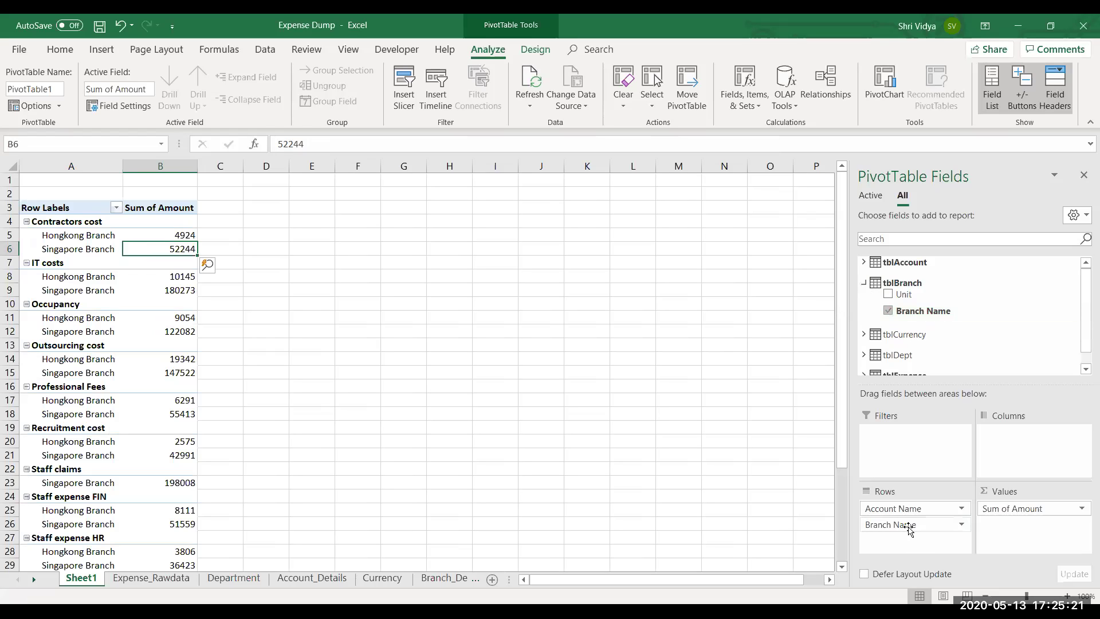
drag(910, 530, 1002, 456)
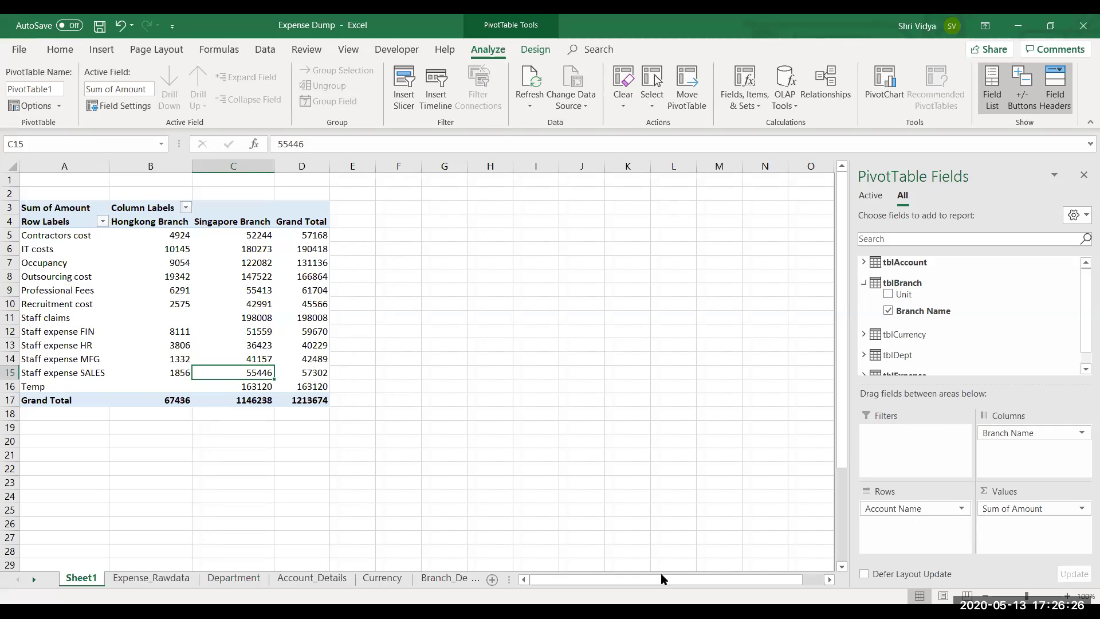
click(444, 359)
click(229, 291)
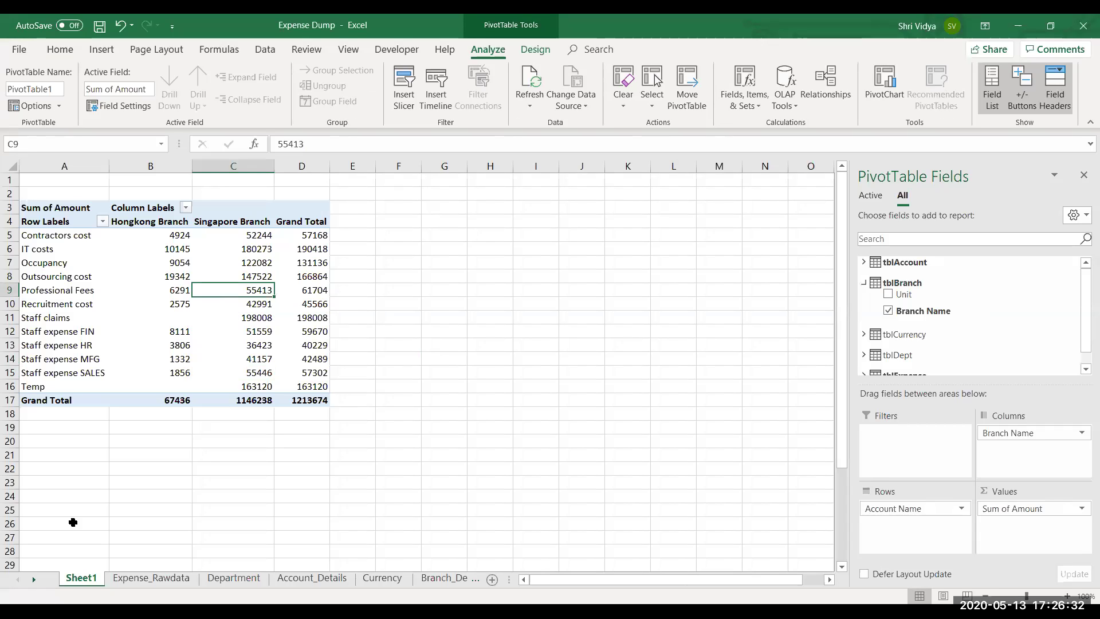
click(180, 580)
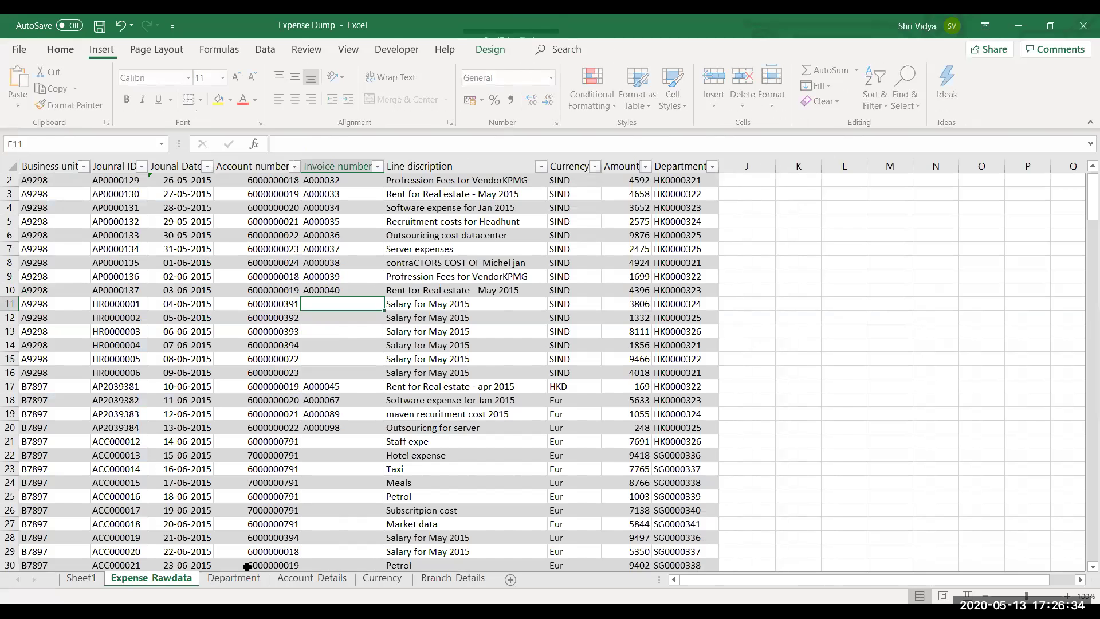
click(245, 582)
key(ctrl+Page_Down)
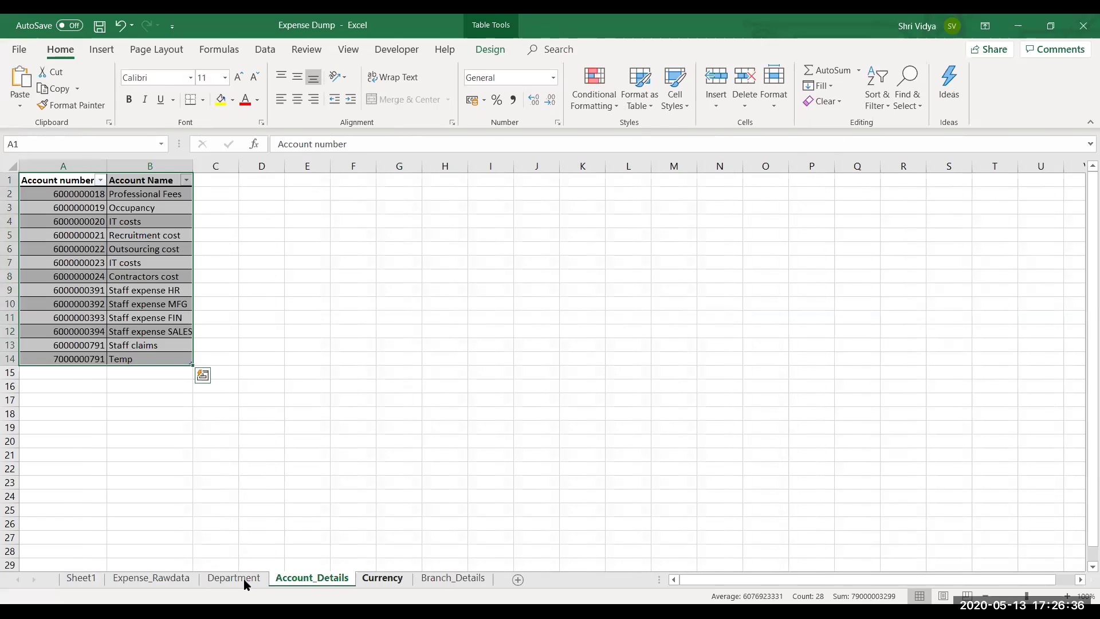
key(ctrl+Page_Down)
key(ctrl+Page_Down)
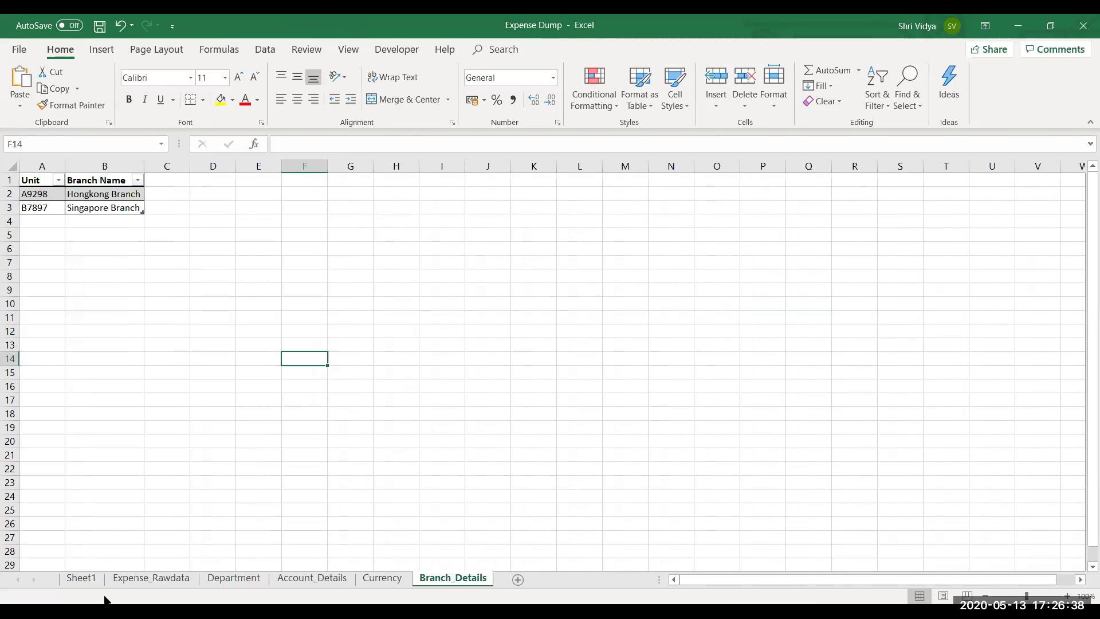
click(176, 579)
click(230, 303)
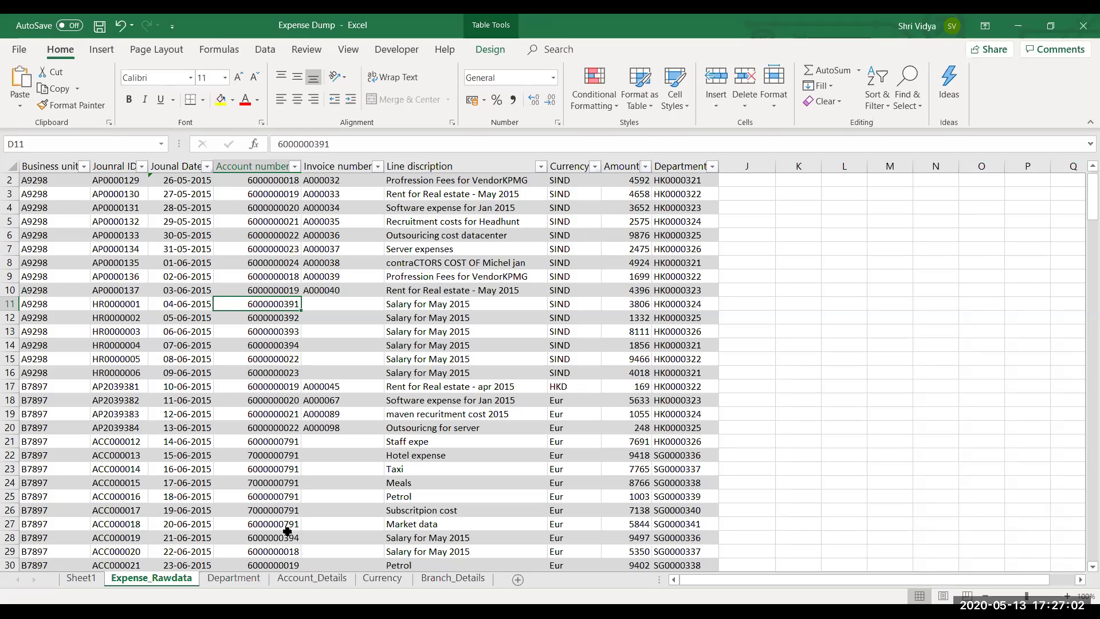
click(81, 578)
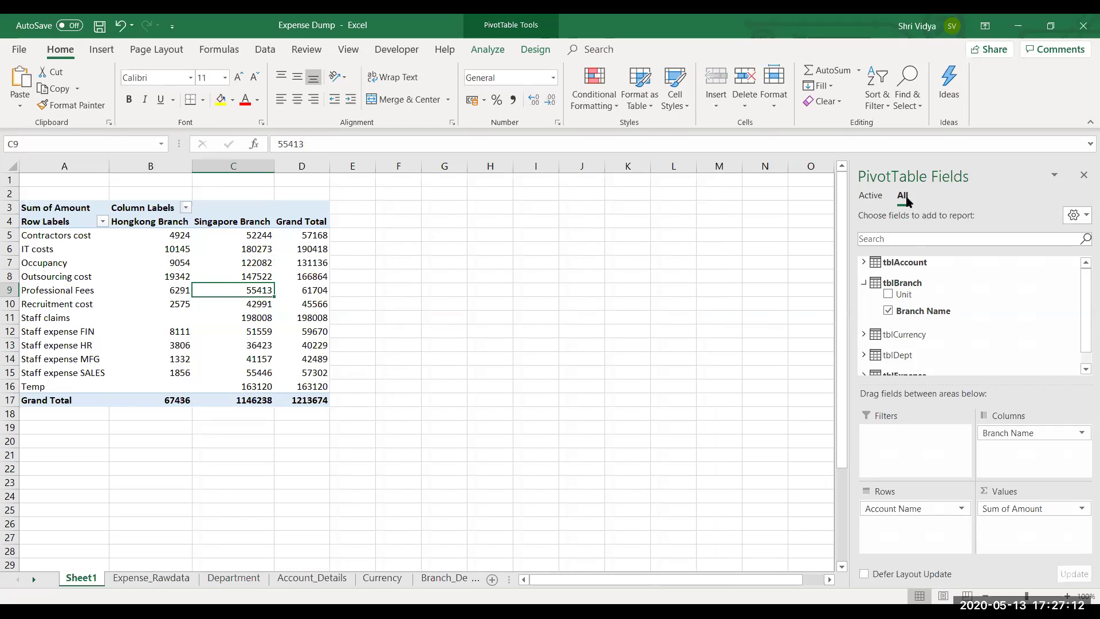
click(870, 196)
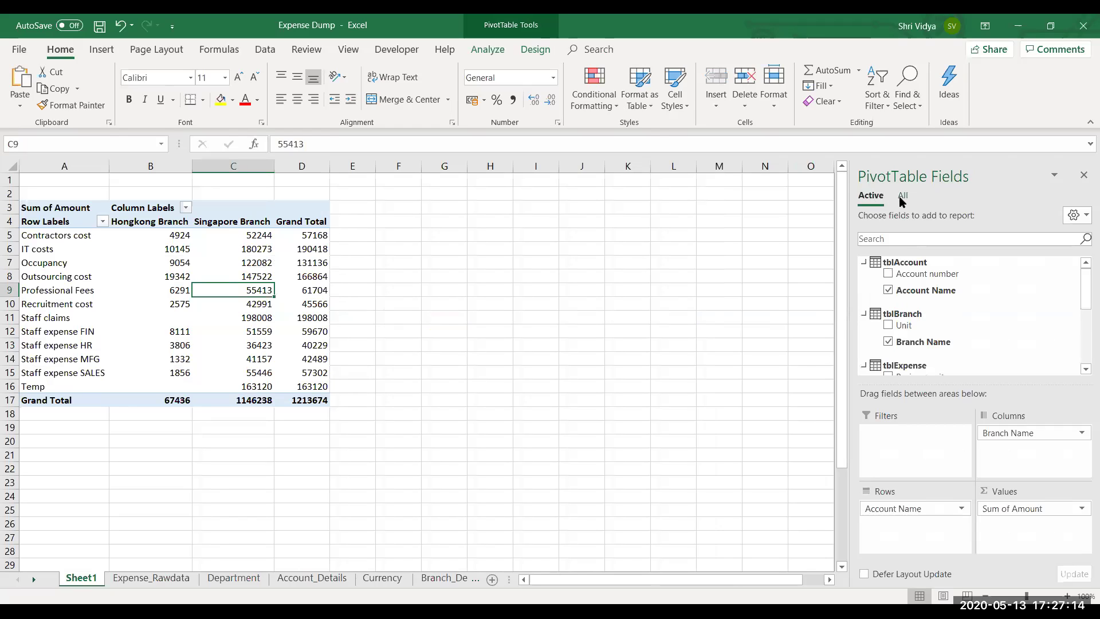
click(903, 196)
click(870, 196)
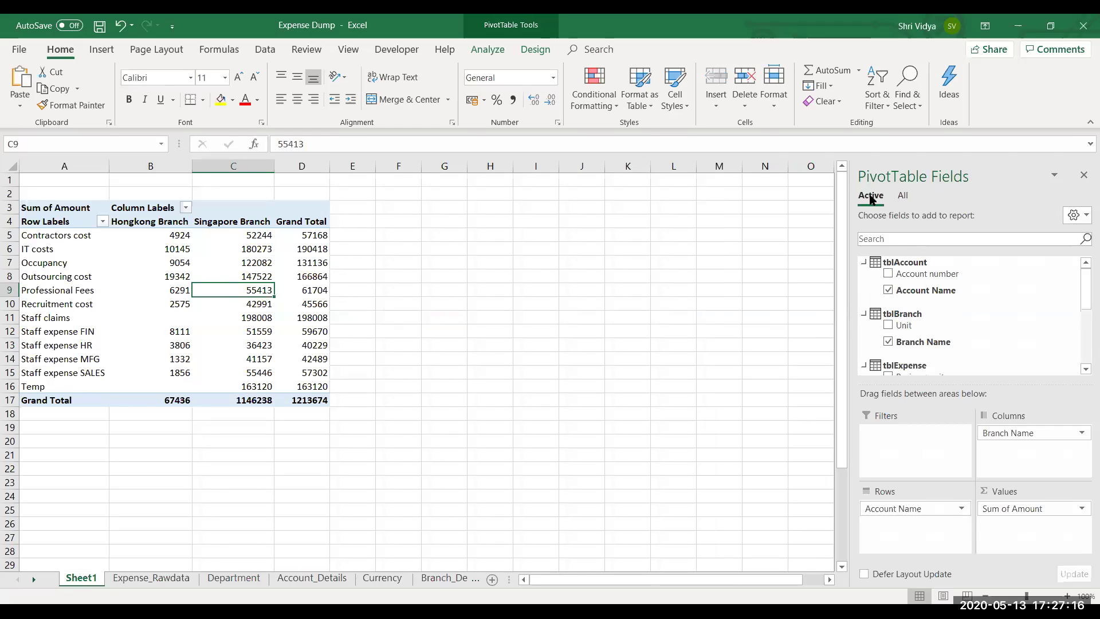
click(903, 196)
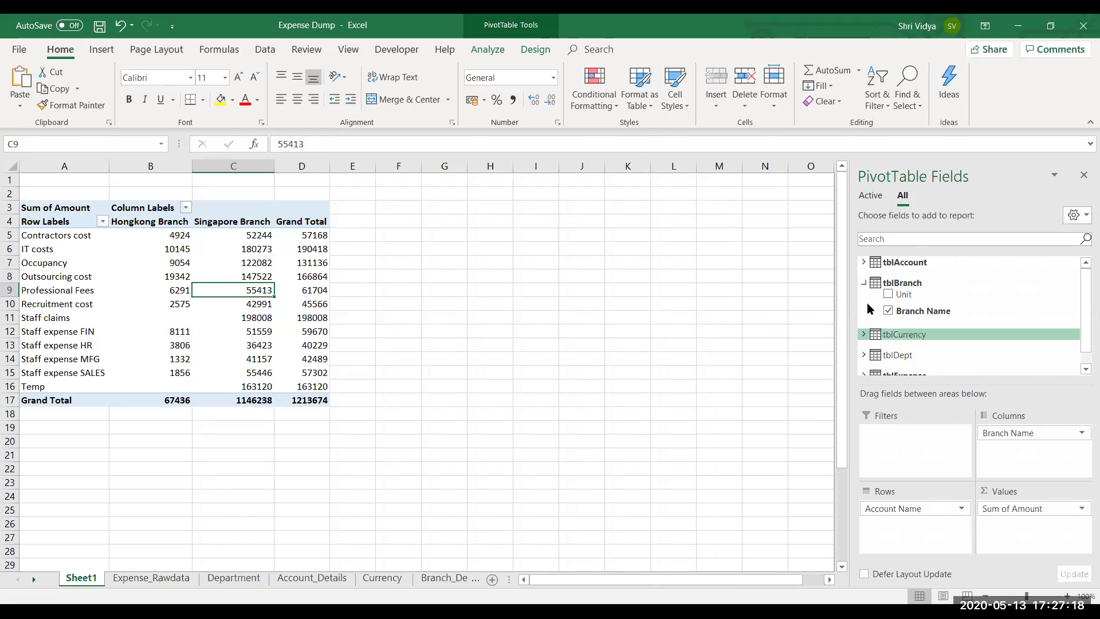
click(865, 284)
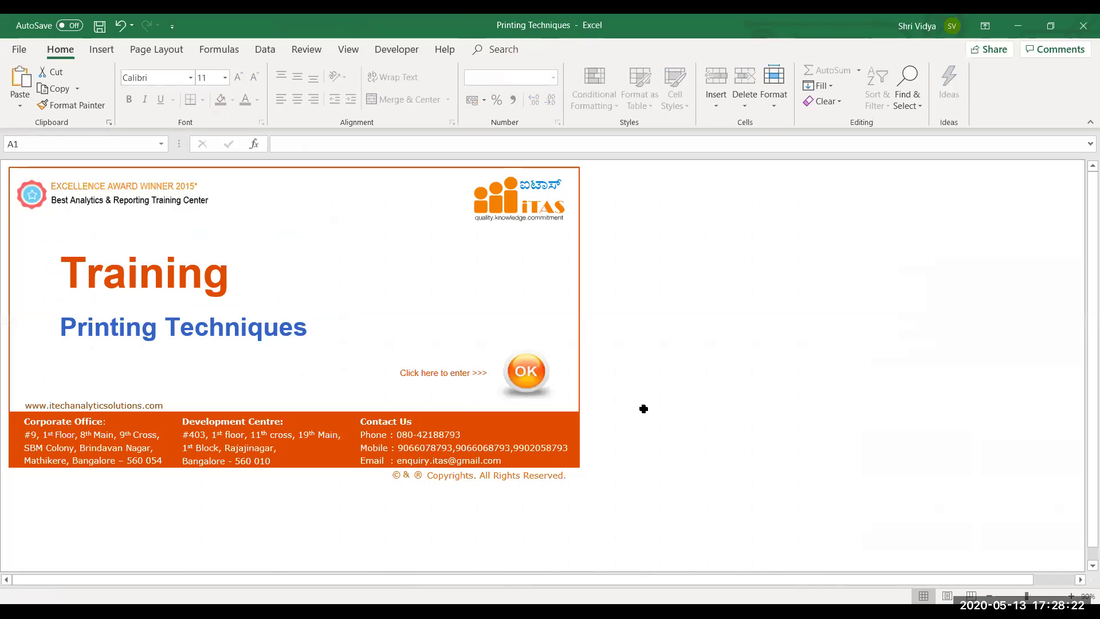
- Enter the Printing Techniques workbook from its Training cover page
click(524, 367)
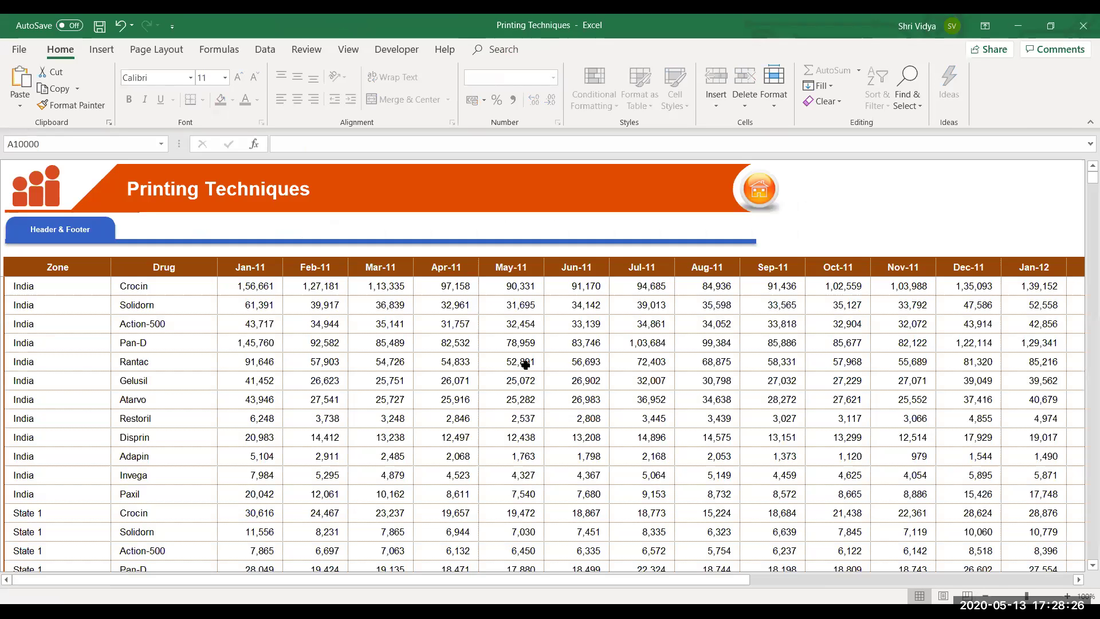
click(255, 343)
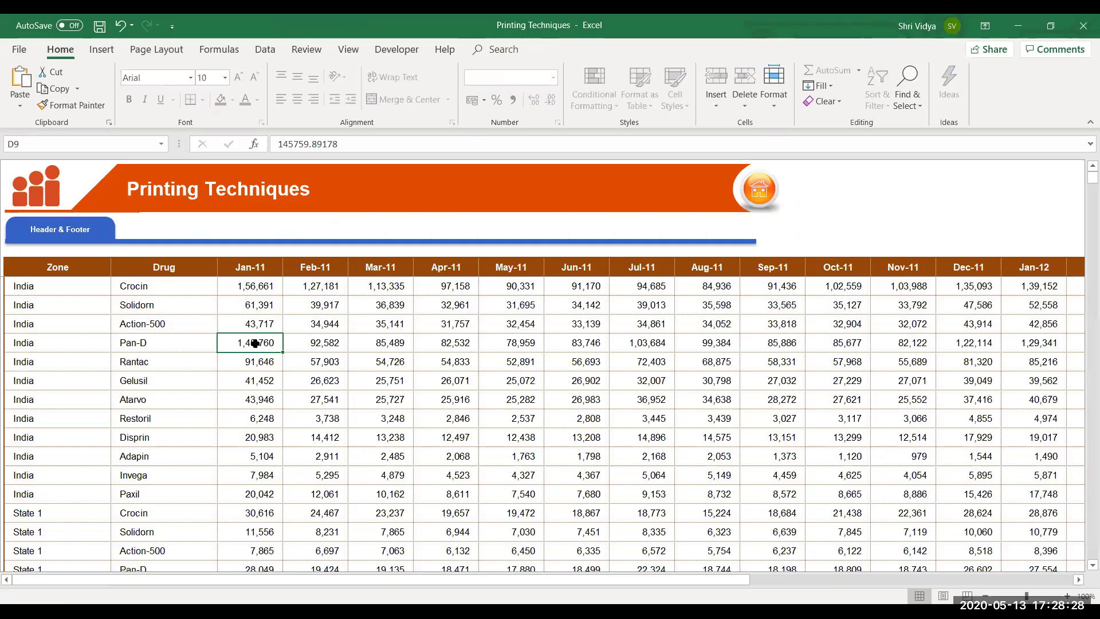
key(Left)
key(Left)
key(Left)
key(Right)
key(Up)
key(Up)
key(Up)
key(Up)
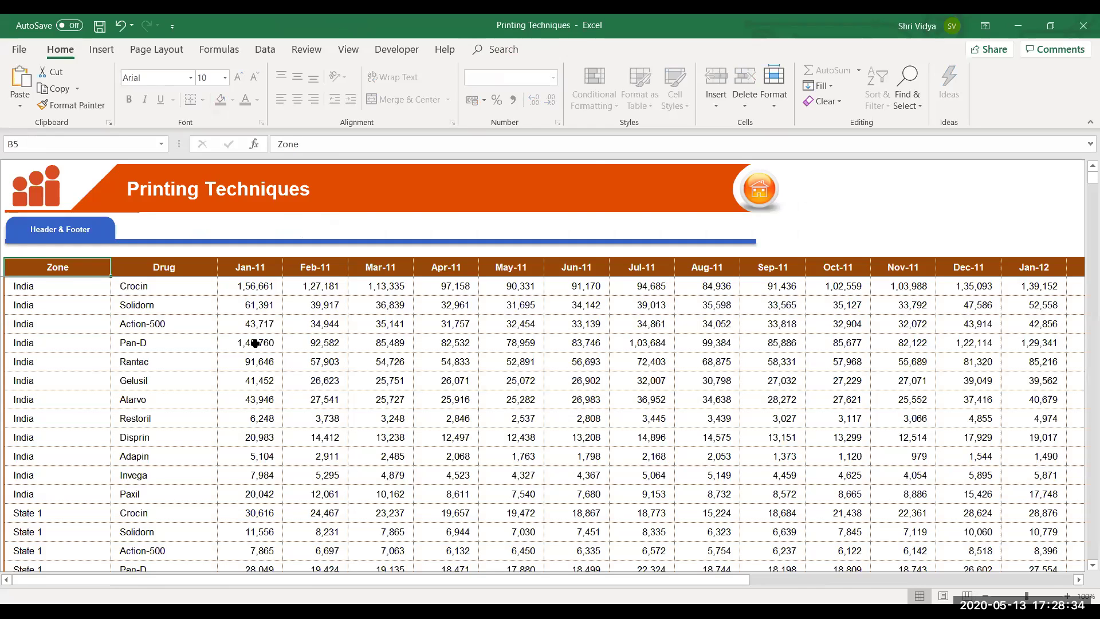
key(ctrl+shift+Right)
key(ctrl+shift+Down)
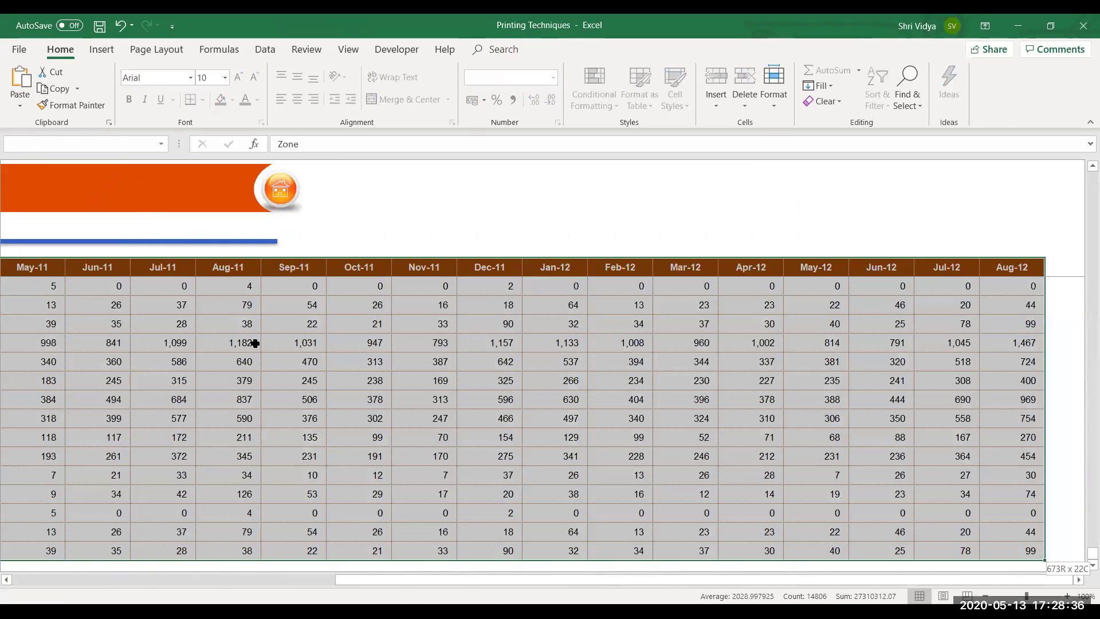
key(ctrl+Home)
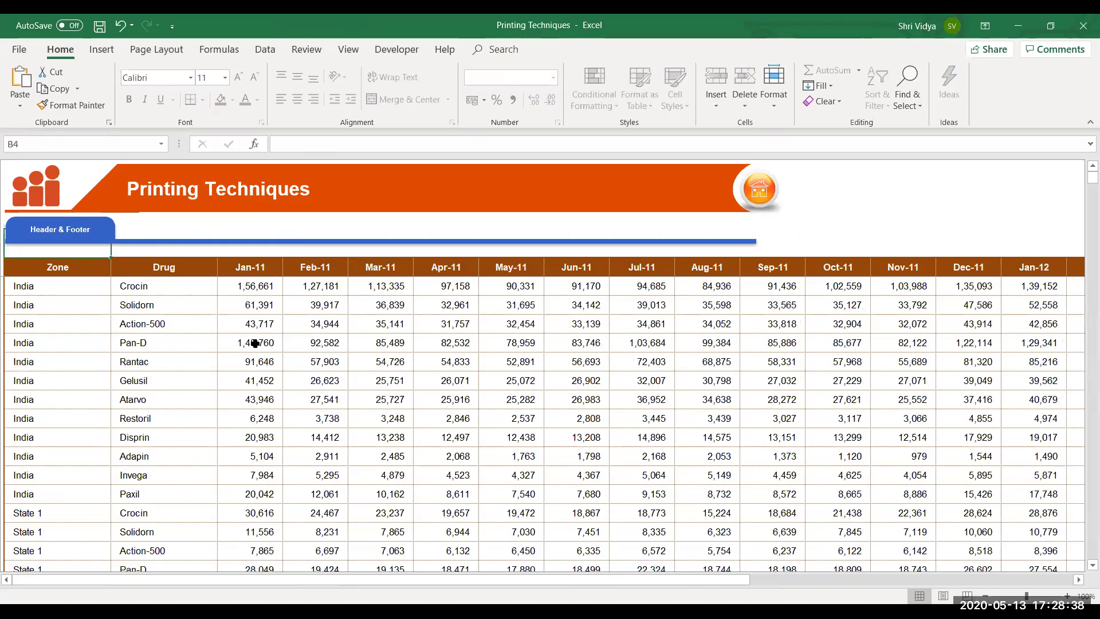
key(Down)
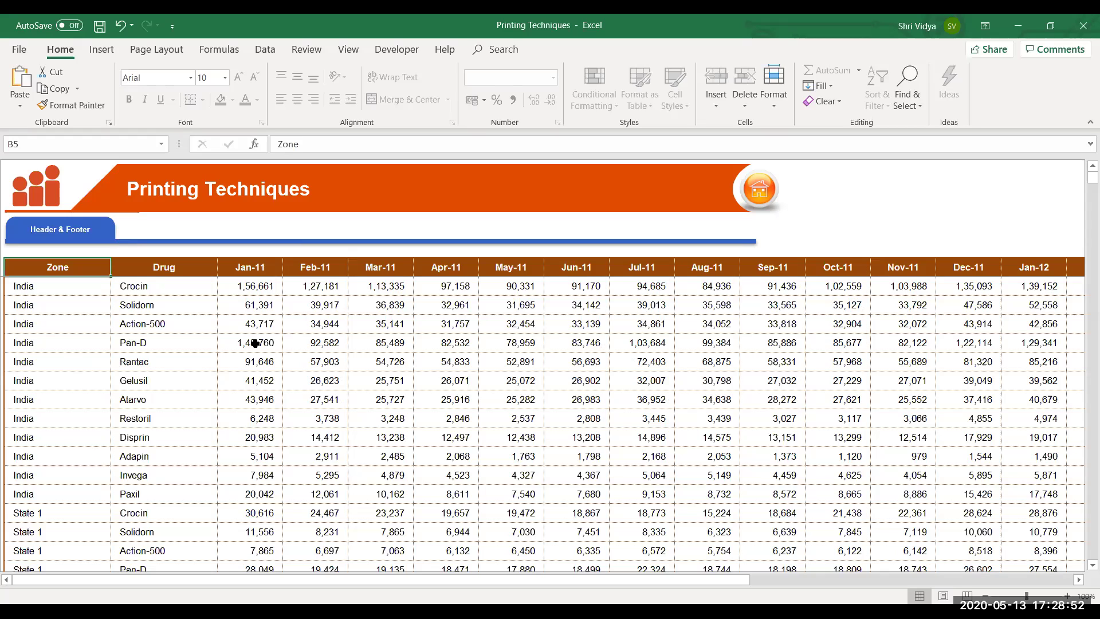
- Set the Header & Footer sheet printout to Landscape Orientation in print preview
click(259, 375)
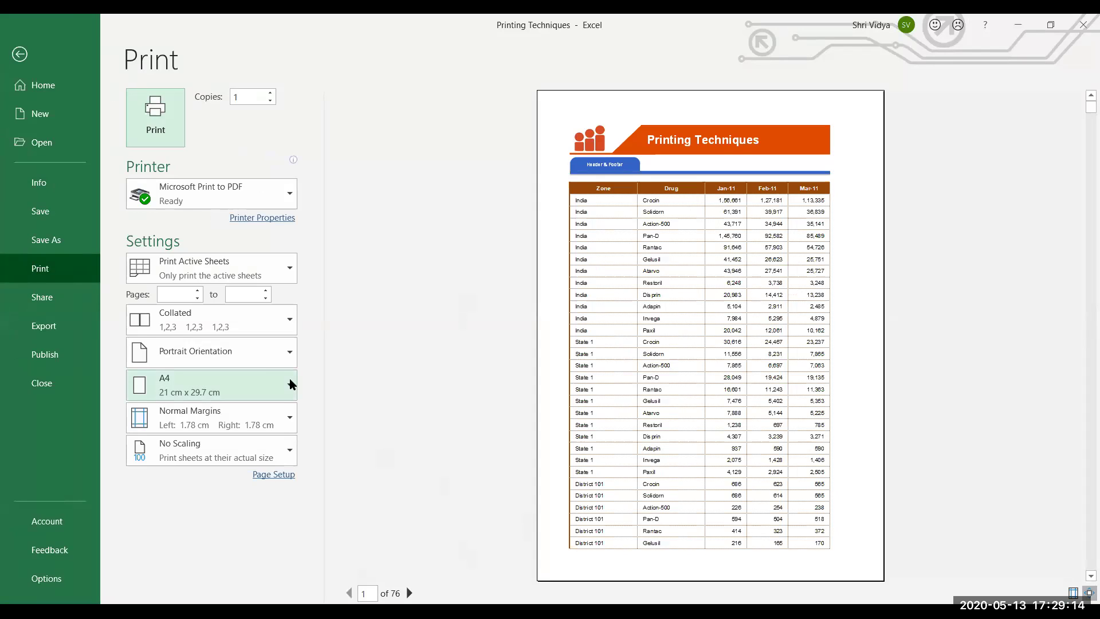
click(255, 354)
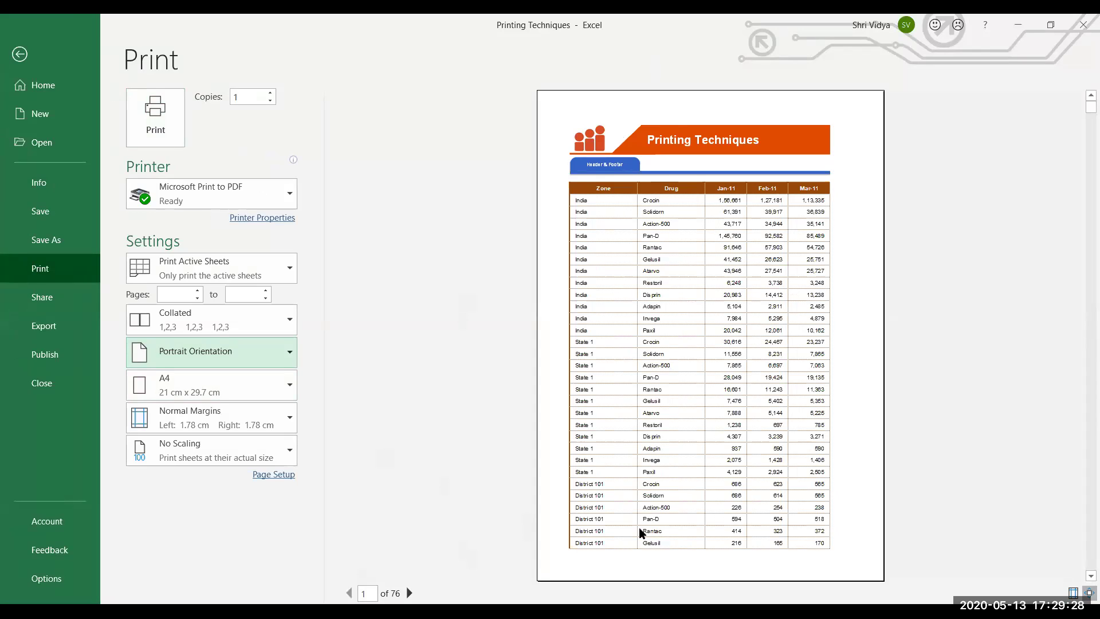
click(246, 365)
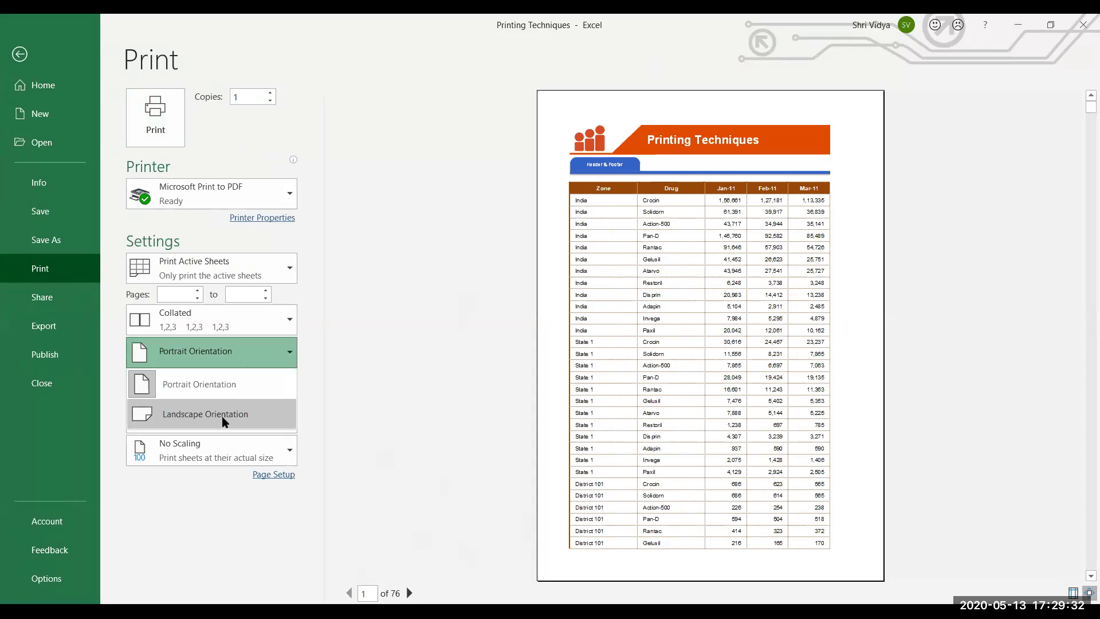
click(223, 421)
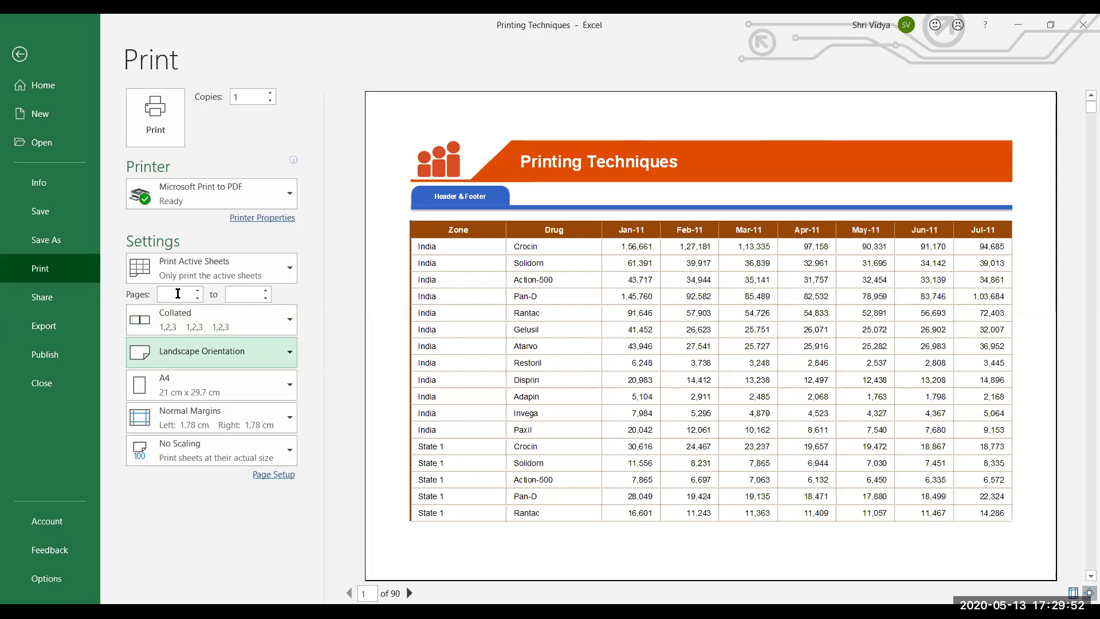
- Try a page range of 1 to 5, then clear both page boxes
click(177, 293)
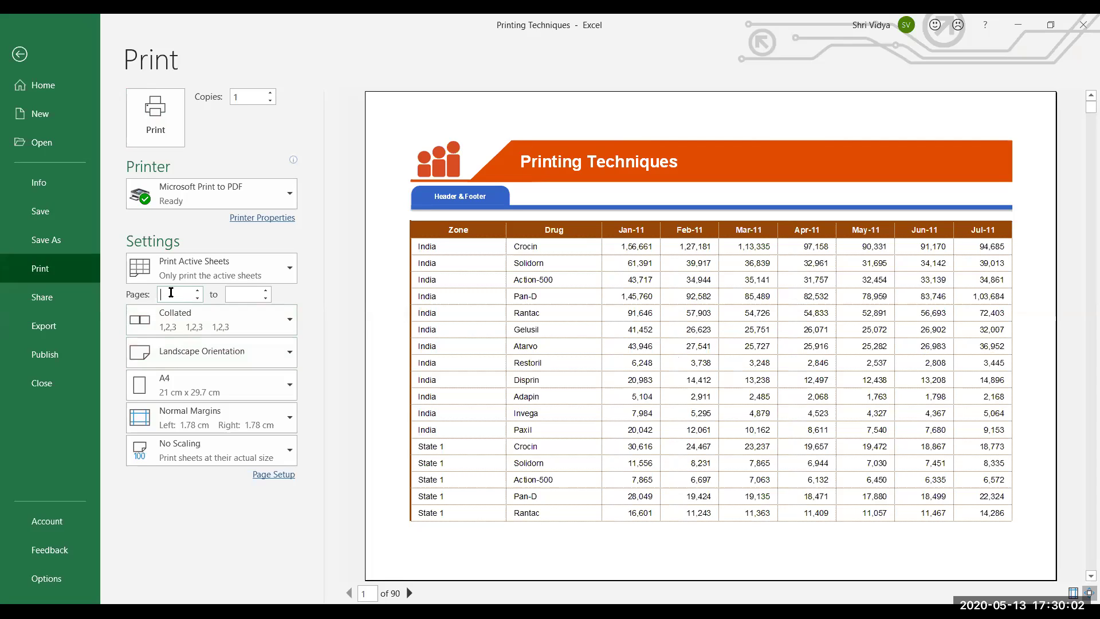
text(1)
text(5)
click(303, 289)
double_click(245, 296)
key(BackSpace)
click(163, 293)
key(BackSpace)
- Keep printing Collated and list the available paper sizes
click(286, 325)
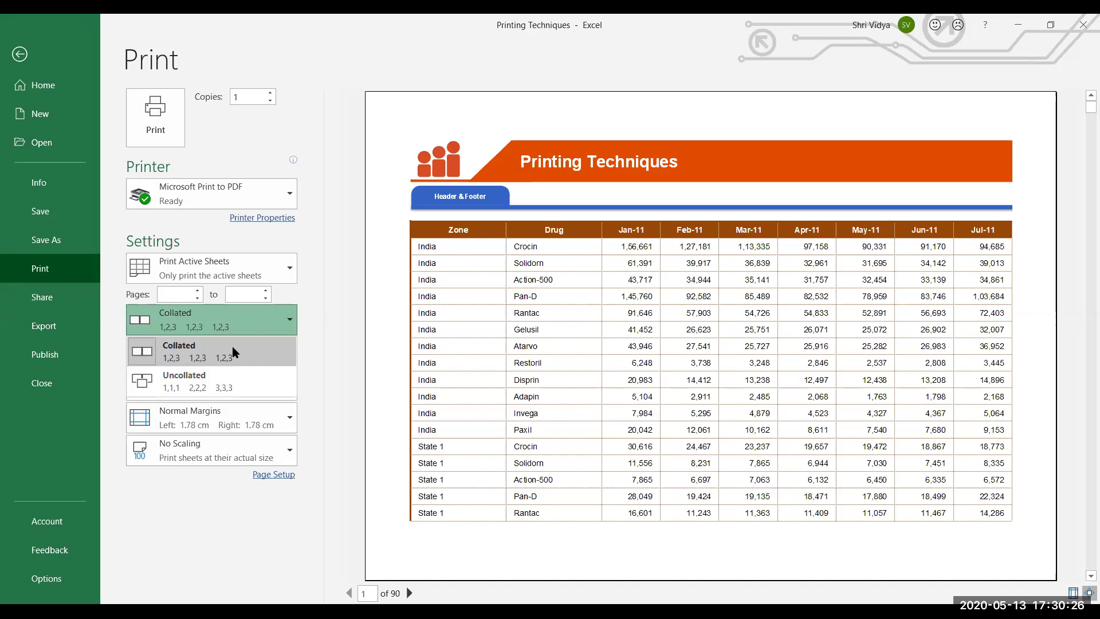
click(311, 306)
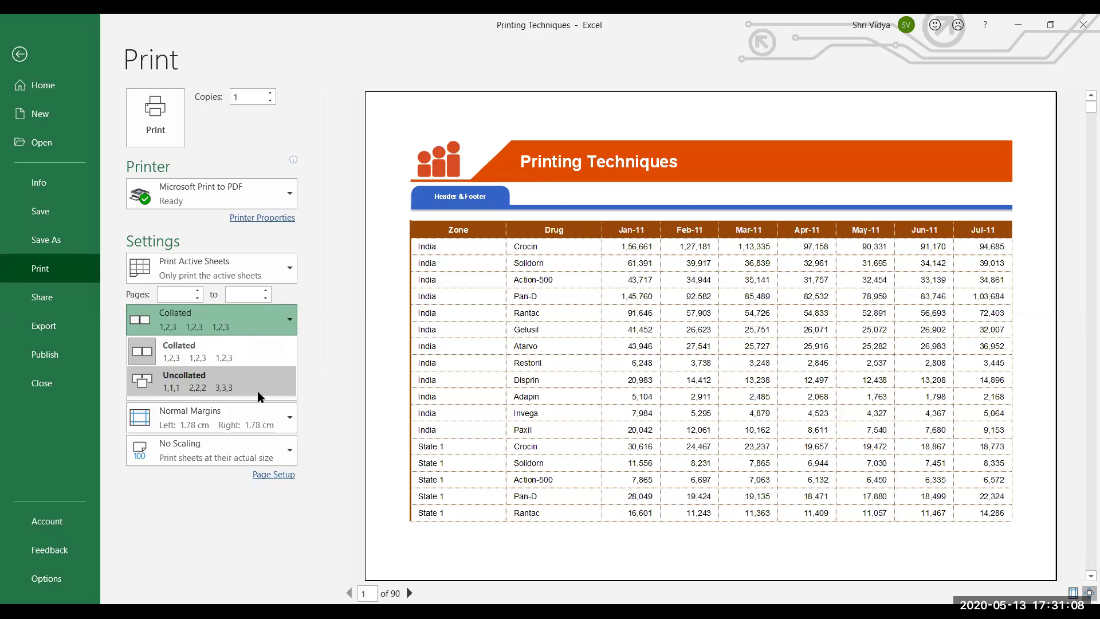
click(318, 374)
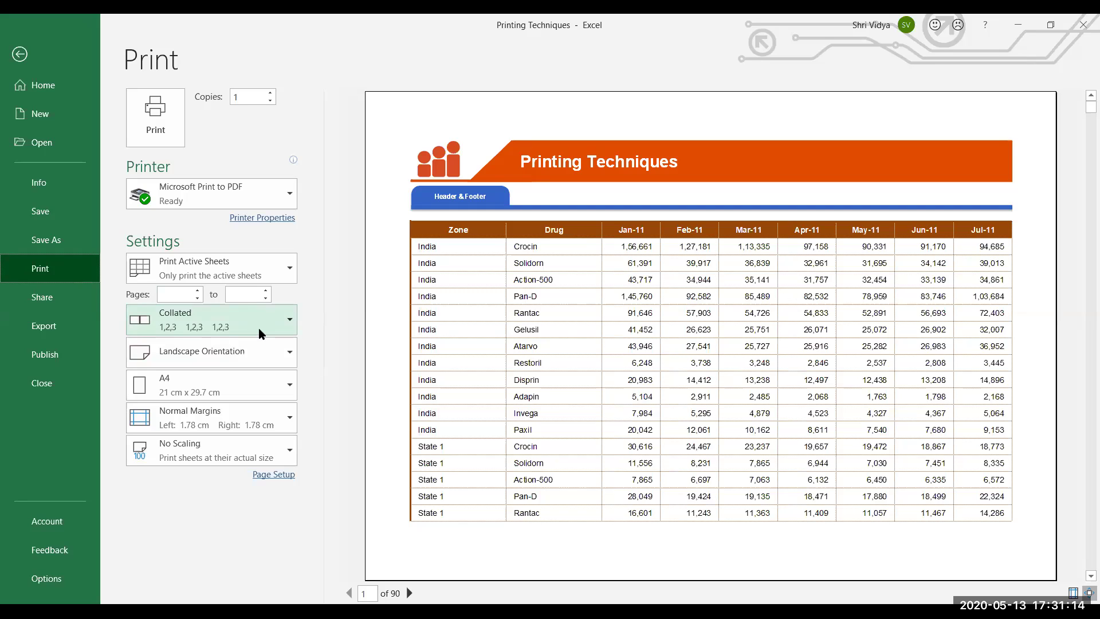
click(256, 386)
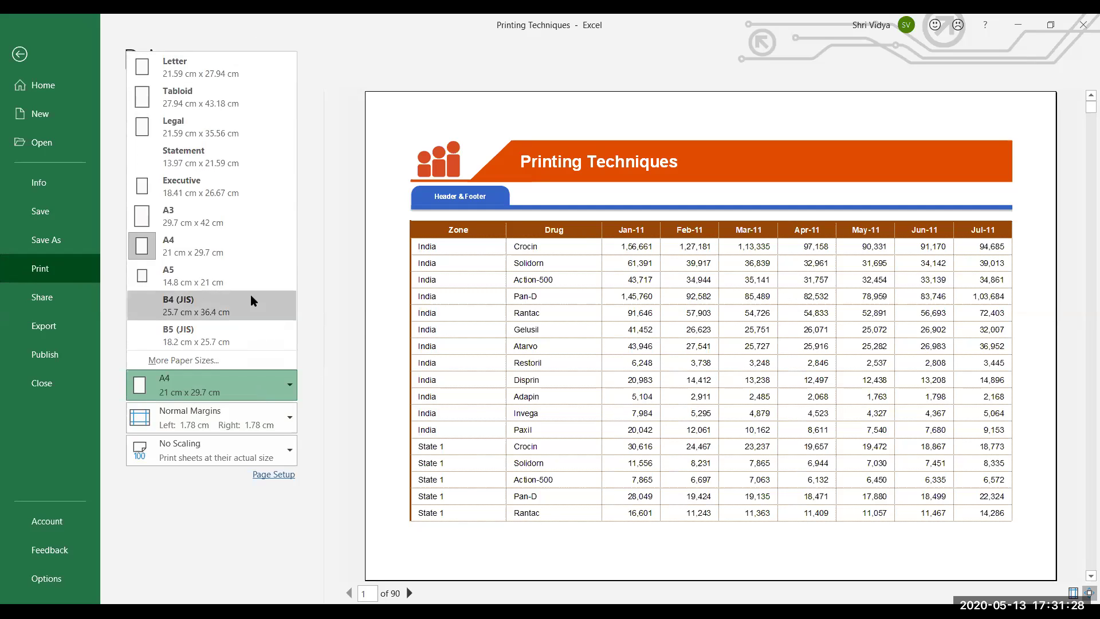
- Confirm A4 paper size in Page Setup, then list the margin presets
click(172, 361)
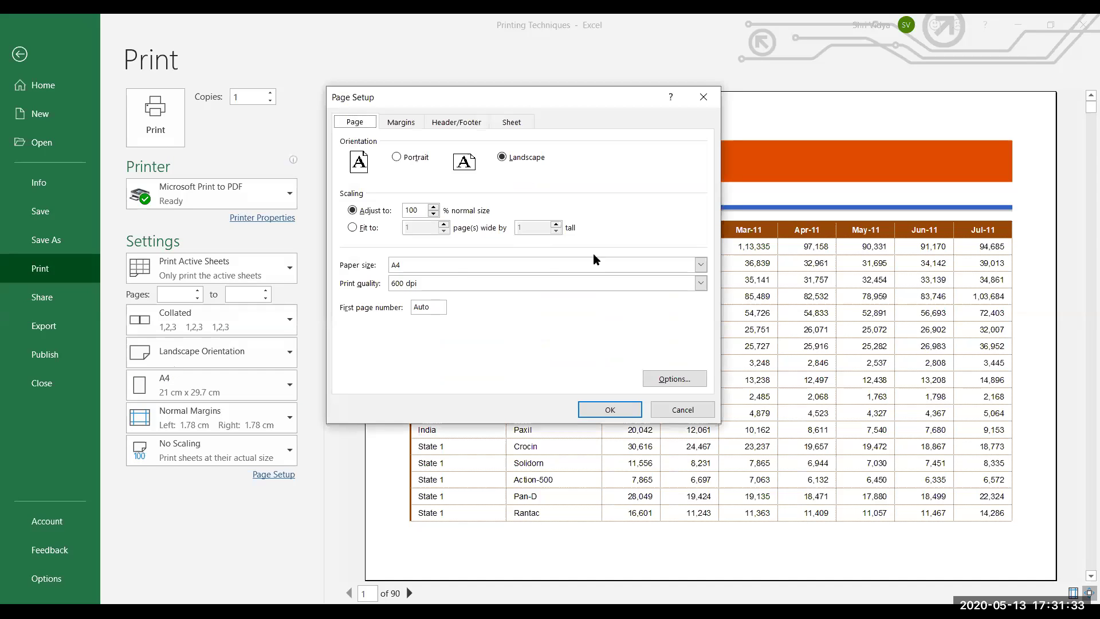
click(428, 264)
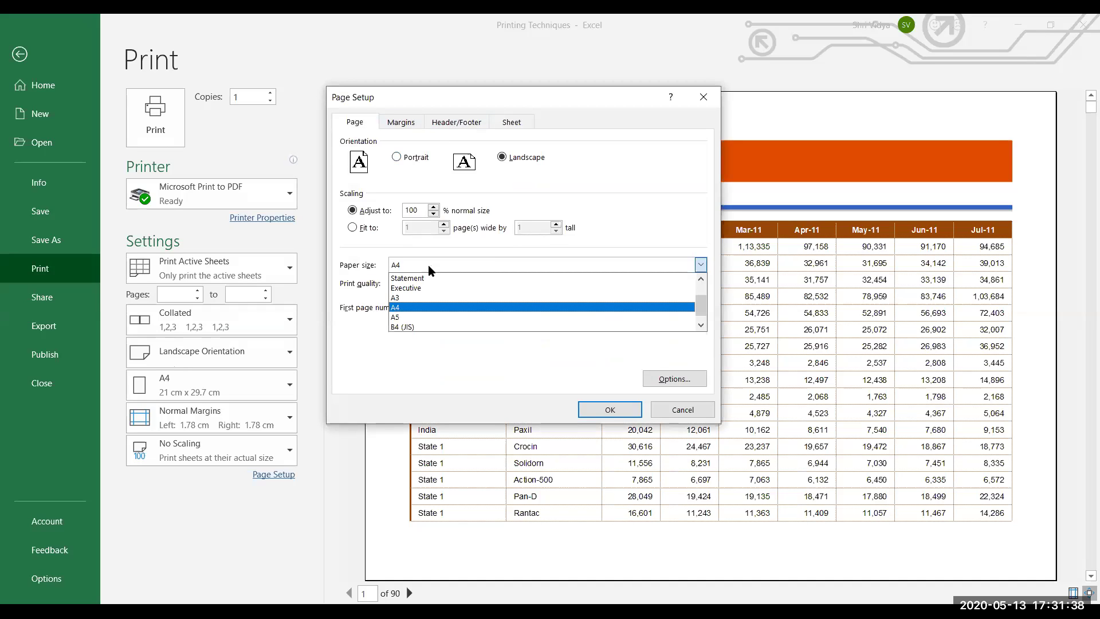
click(504, 236)
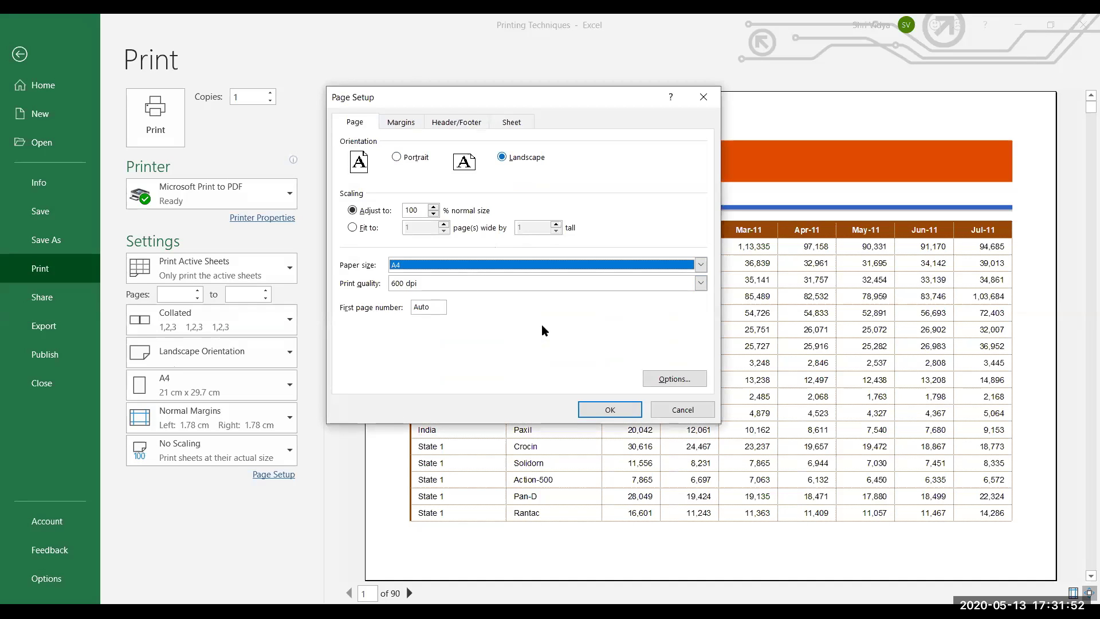
click(711, 102)
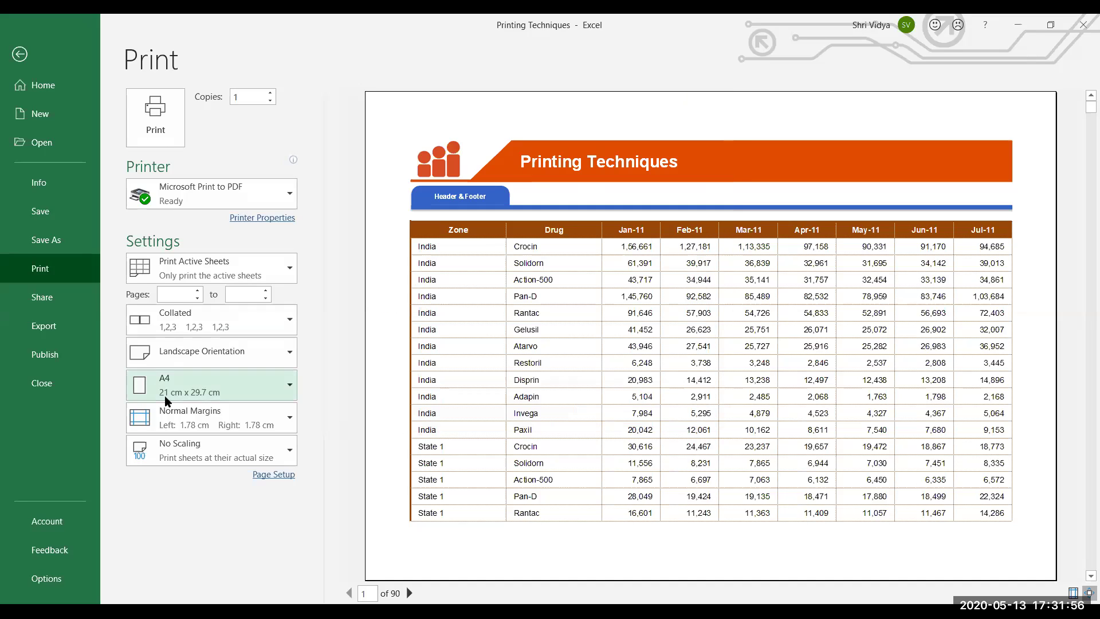
click(177, 420)
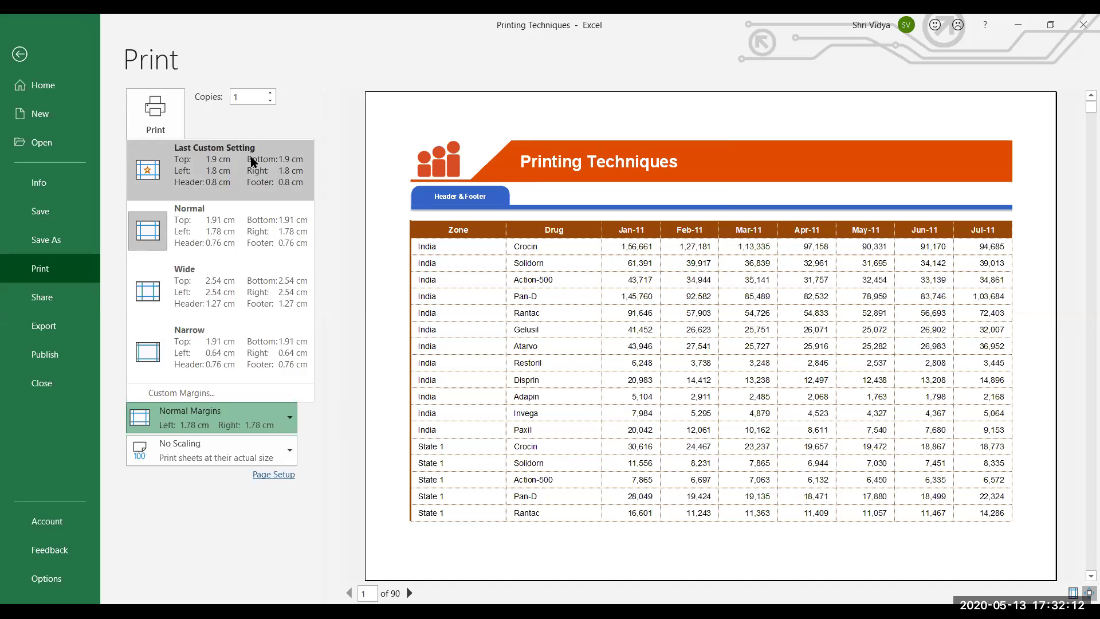
- Keep Normal margins, try Fit Sheet on One Page, then revert to No Scaling
key(Down)
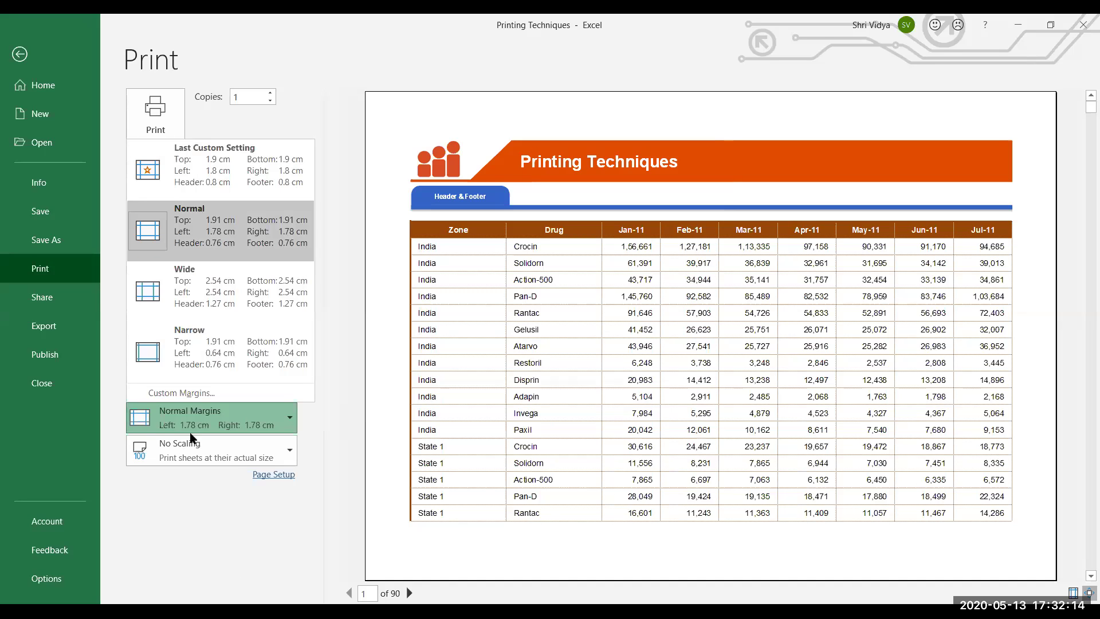
click(193, 446)
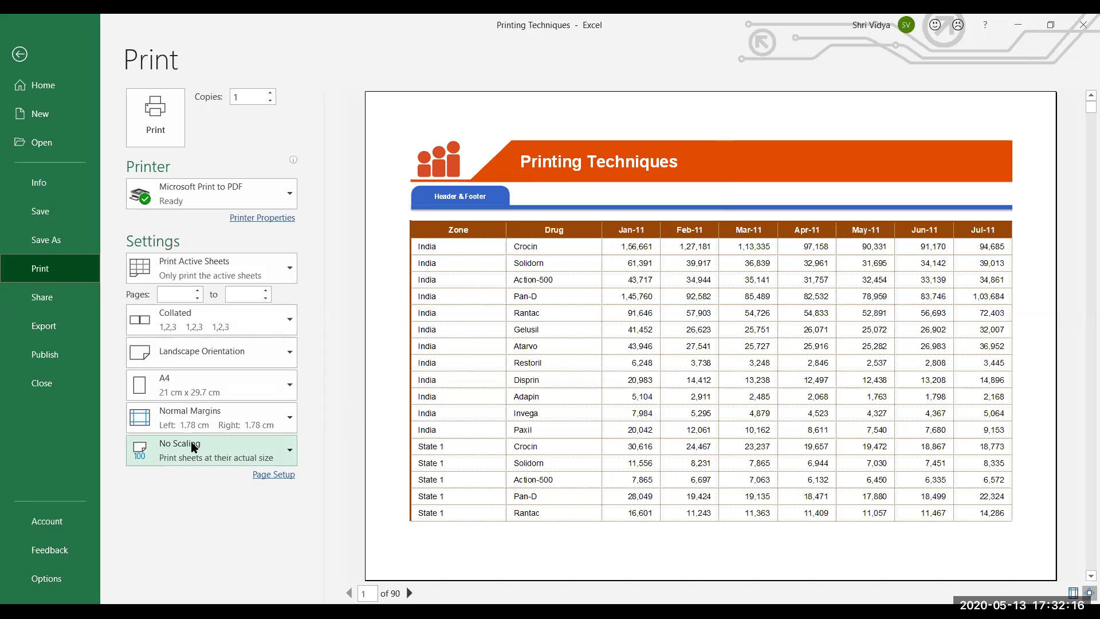
click(192, 446)
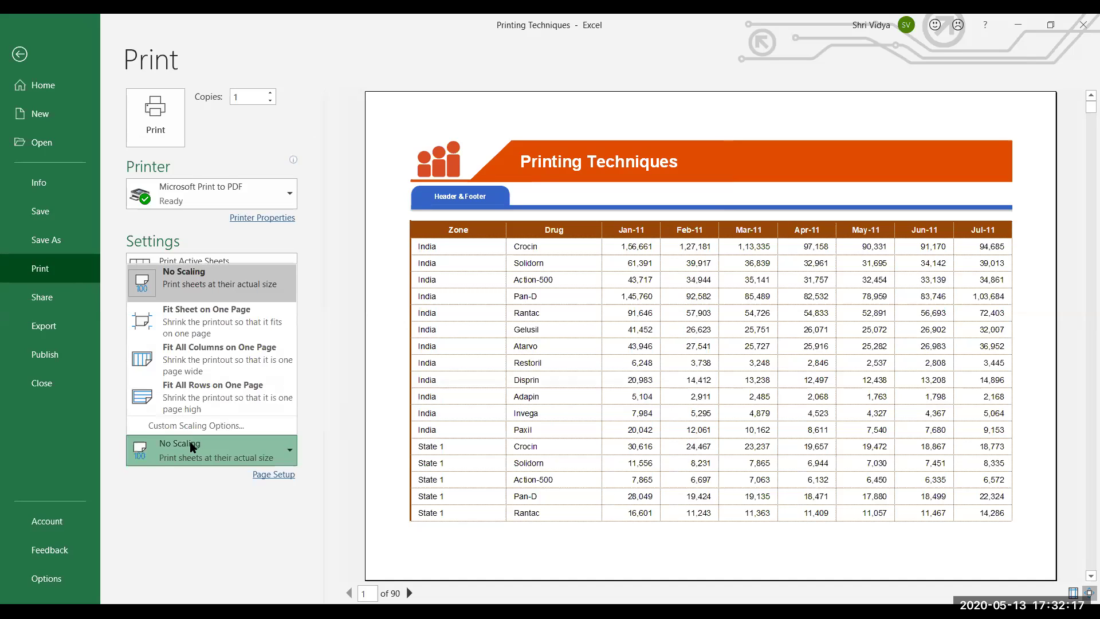
click(400, 410)
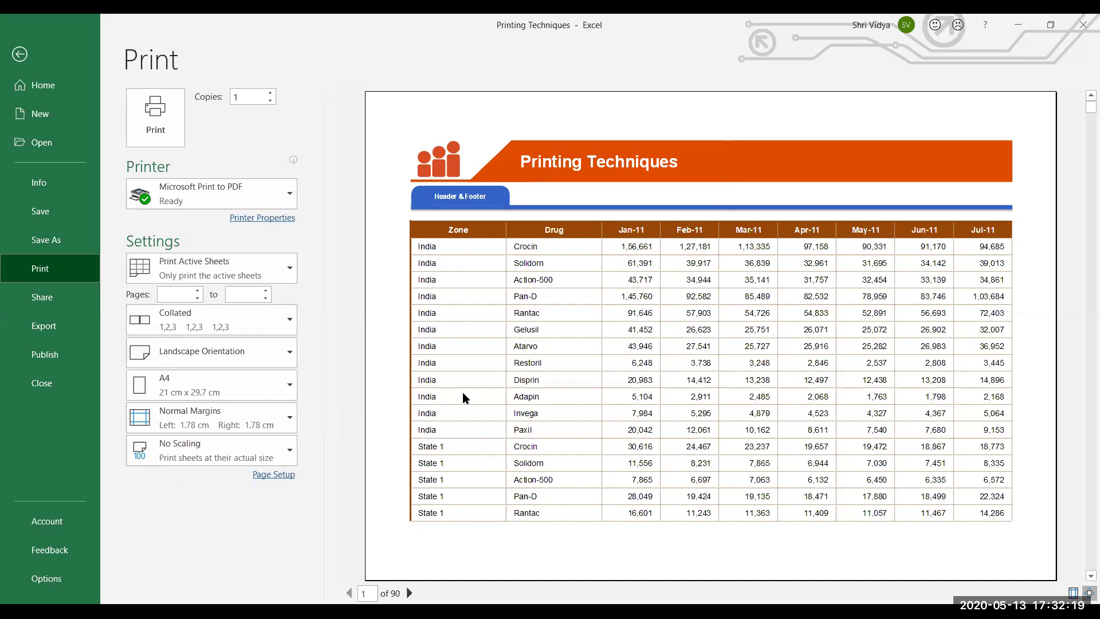
click(253, 456)
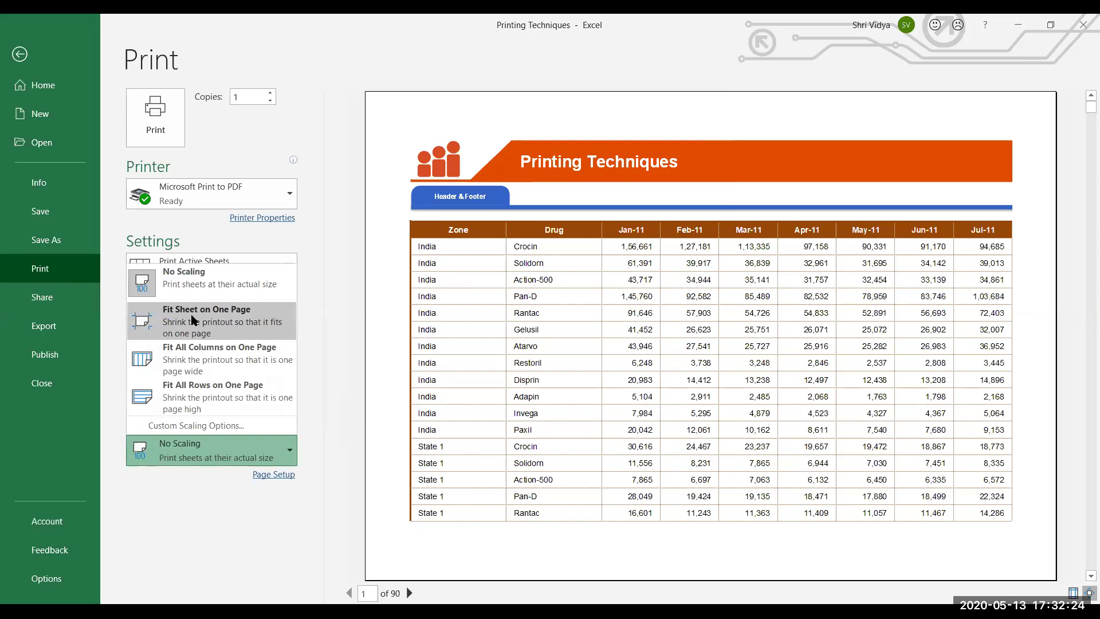
click(193, 319)
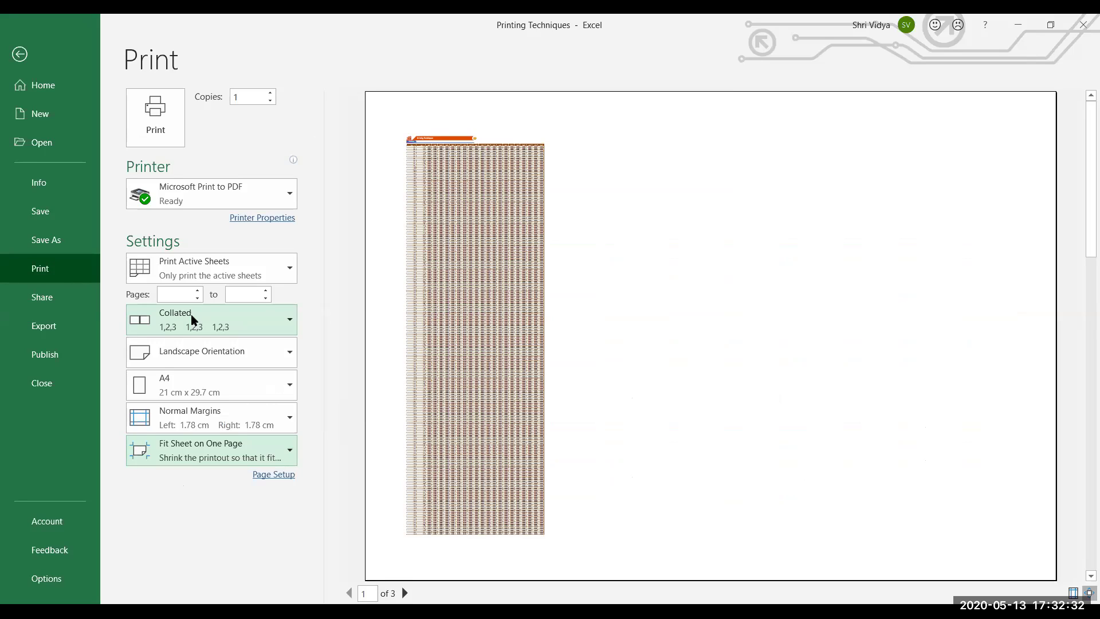
click(213, 456)
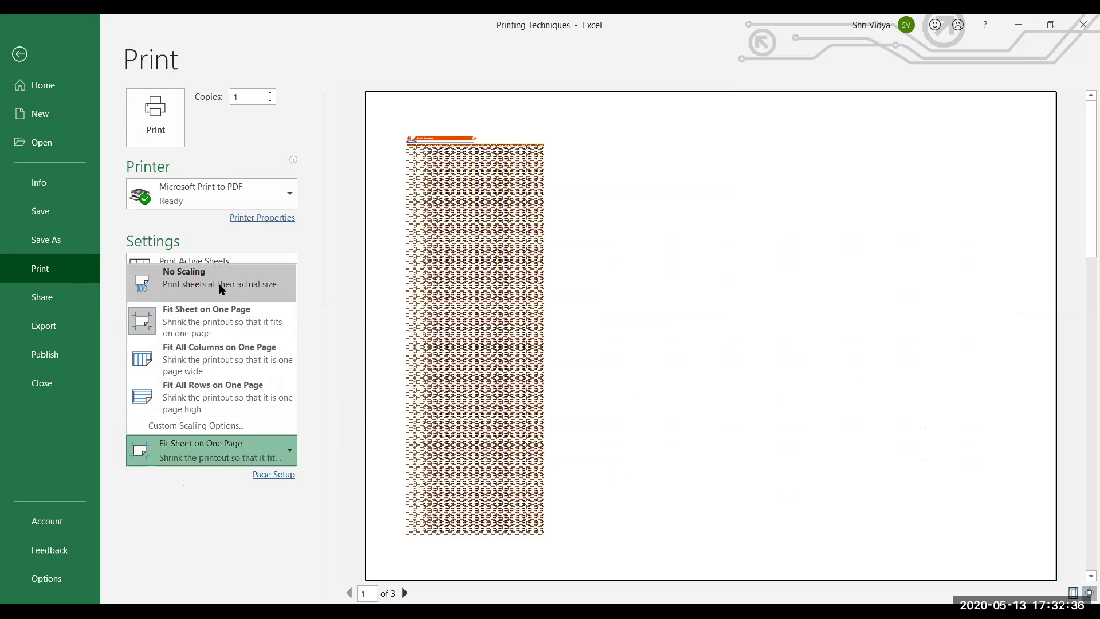
click(221, 288)
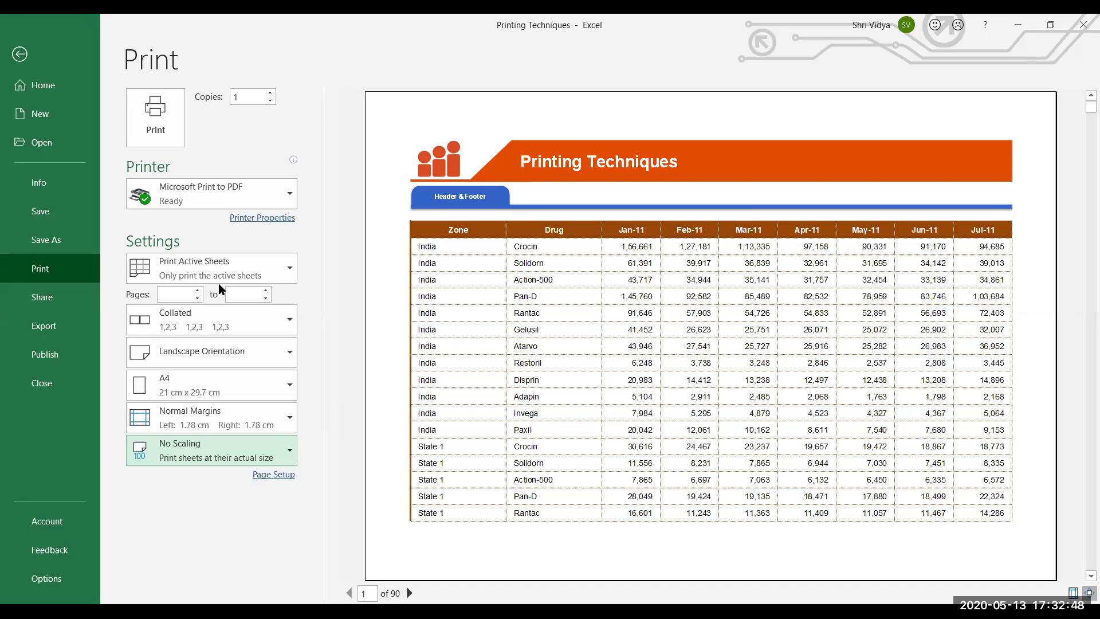
click(249, 460)
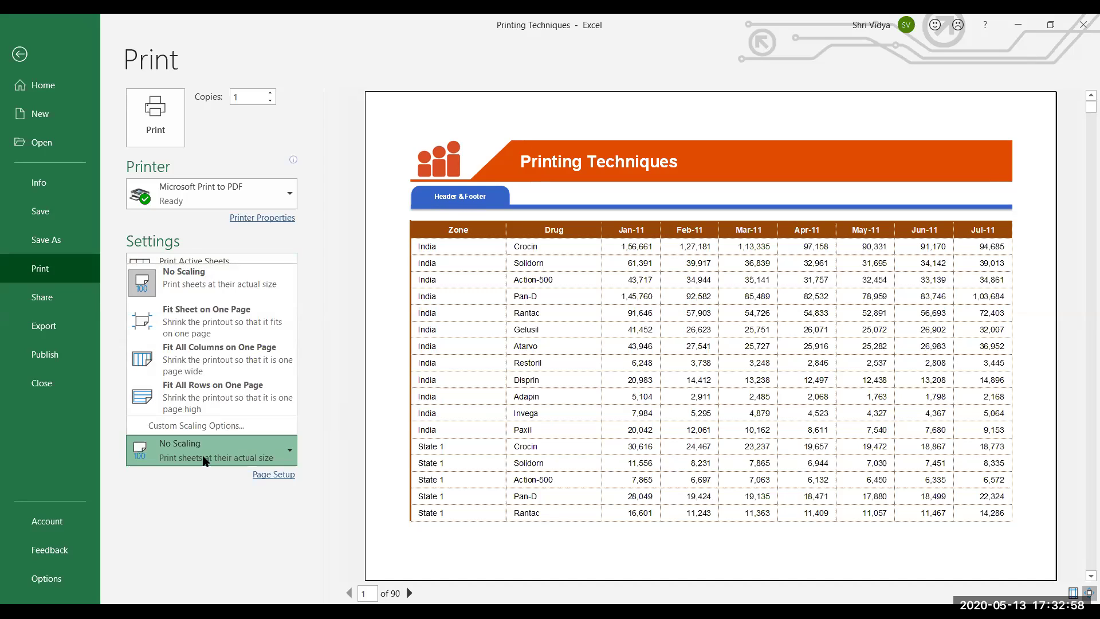
click(196, 509)
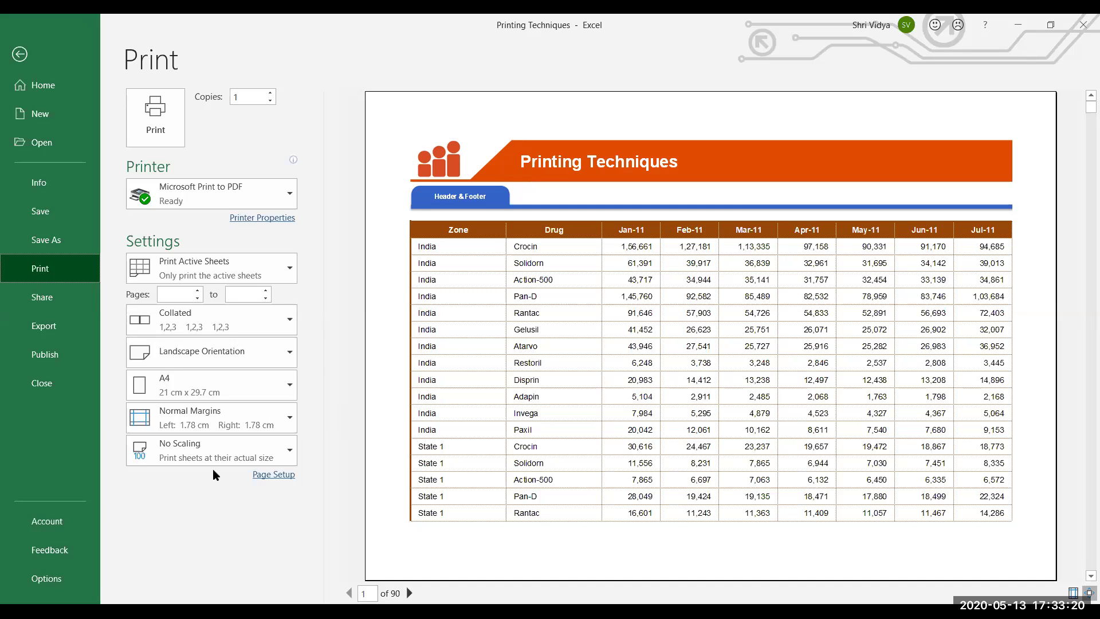
click(409, 593)
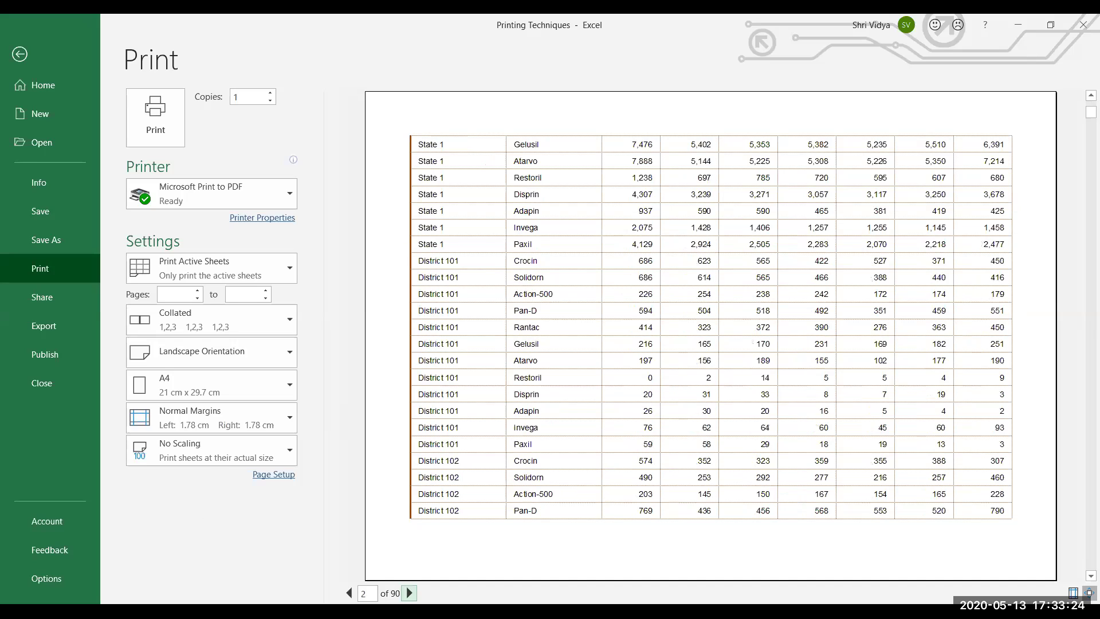
click(409, 593)
click(409, 593)
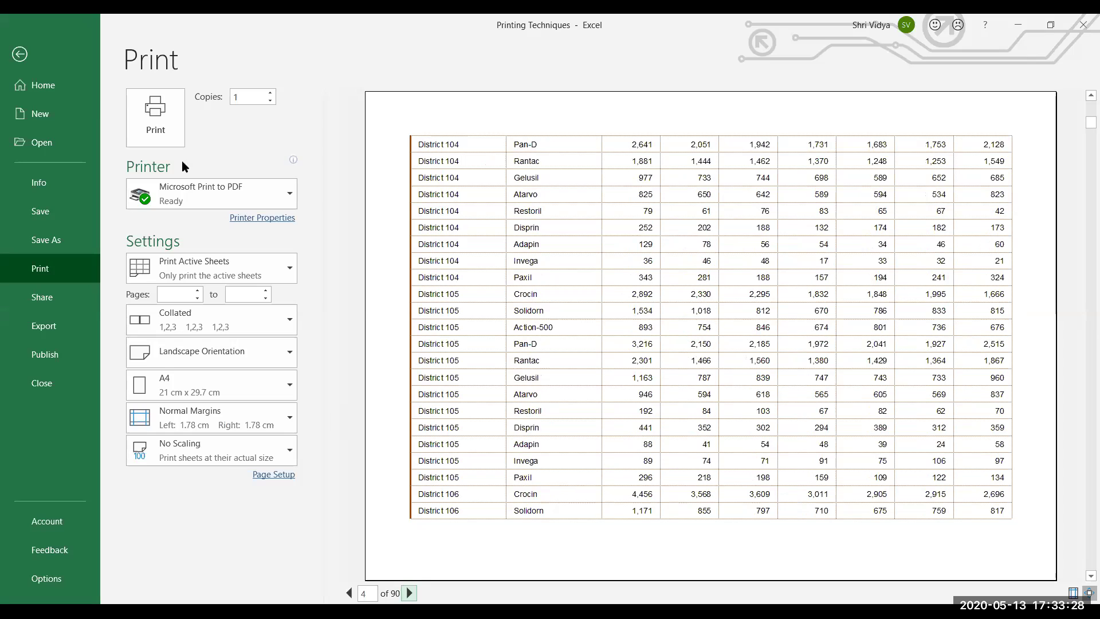
click(40, 69)
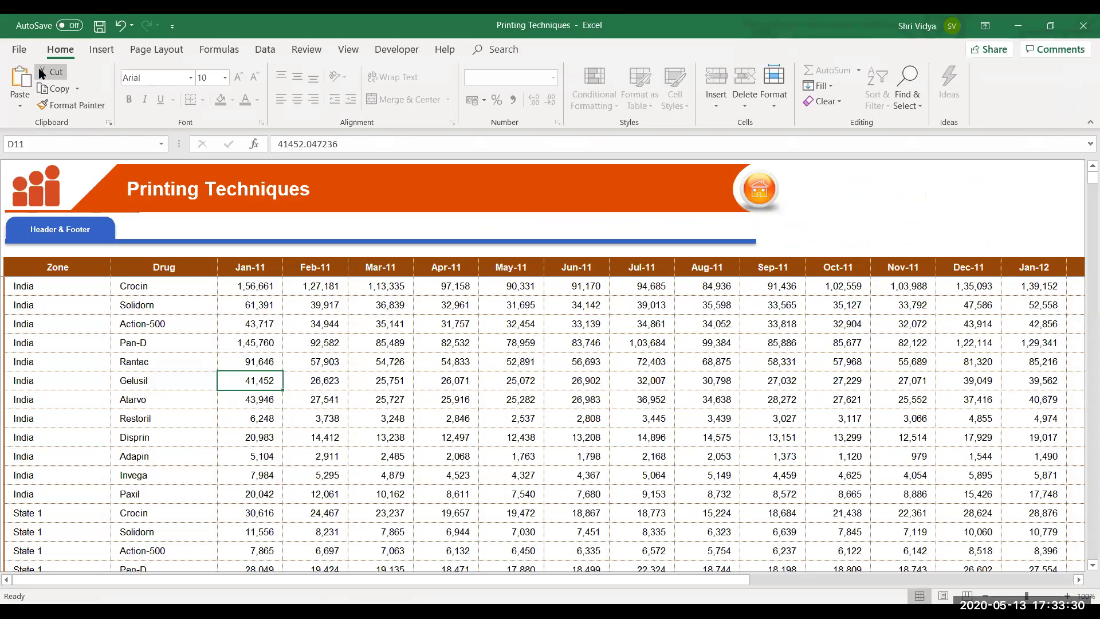
click(129, 299)
click(77, 262)
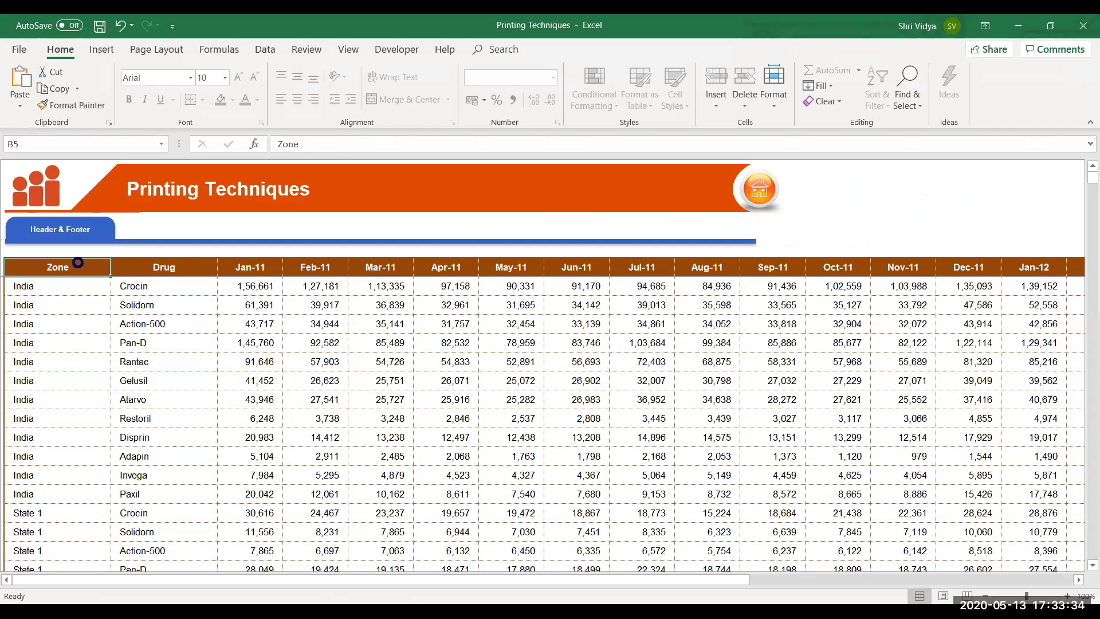
key(ctrl+p)
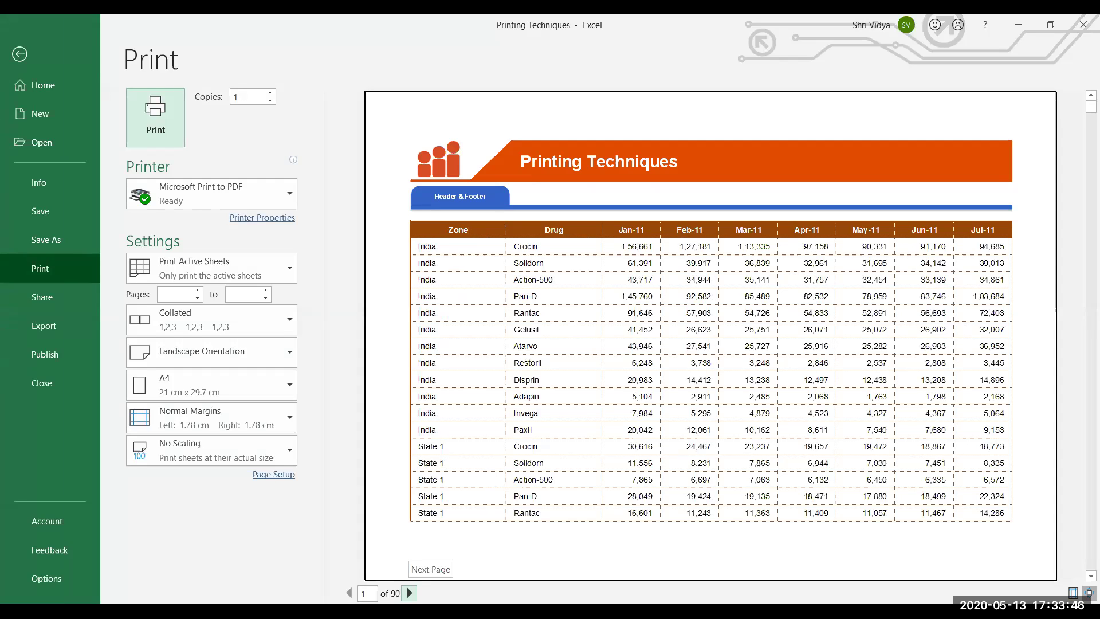
- Page through the preview, jump to page 56, then close print preview
click(410, 593)
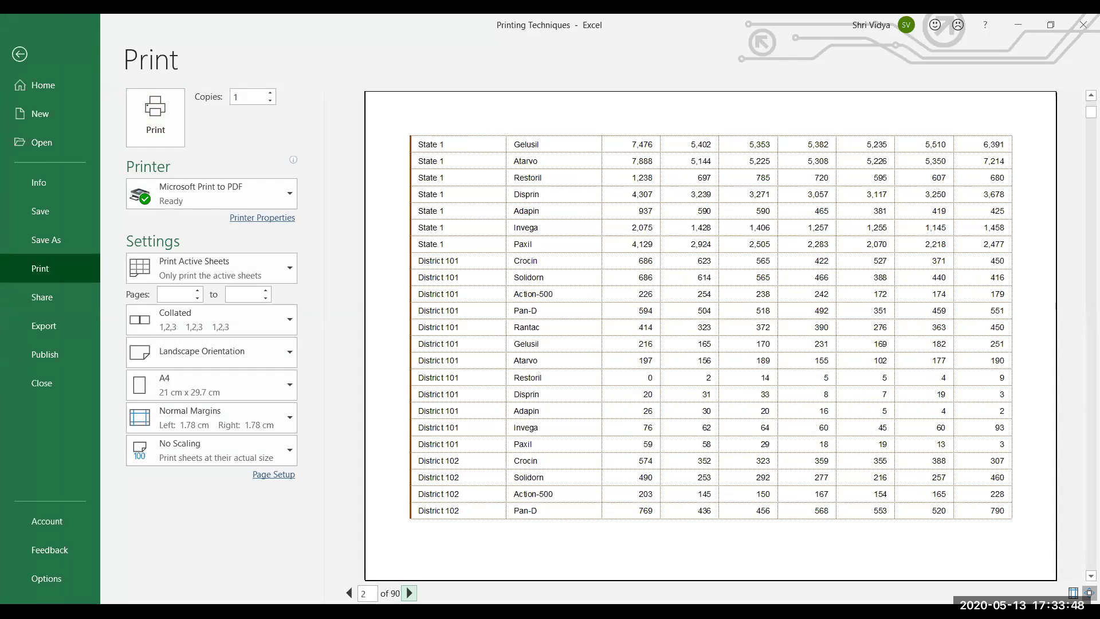
click(409, 593)
click(409, 593)
click(409, 593)
click(409, 593)
click(409, 593)
click(409, 593)
click(409, 593)
click(363, 593)
text(56)
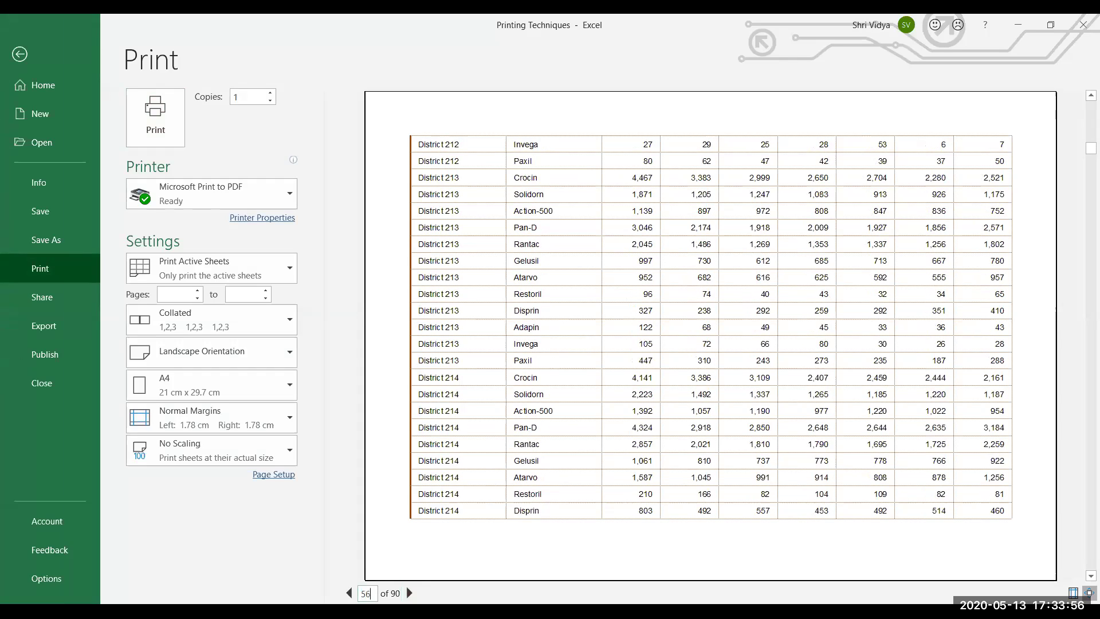
key(Return)
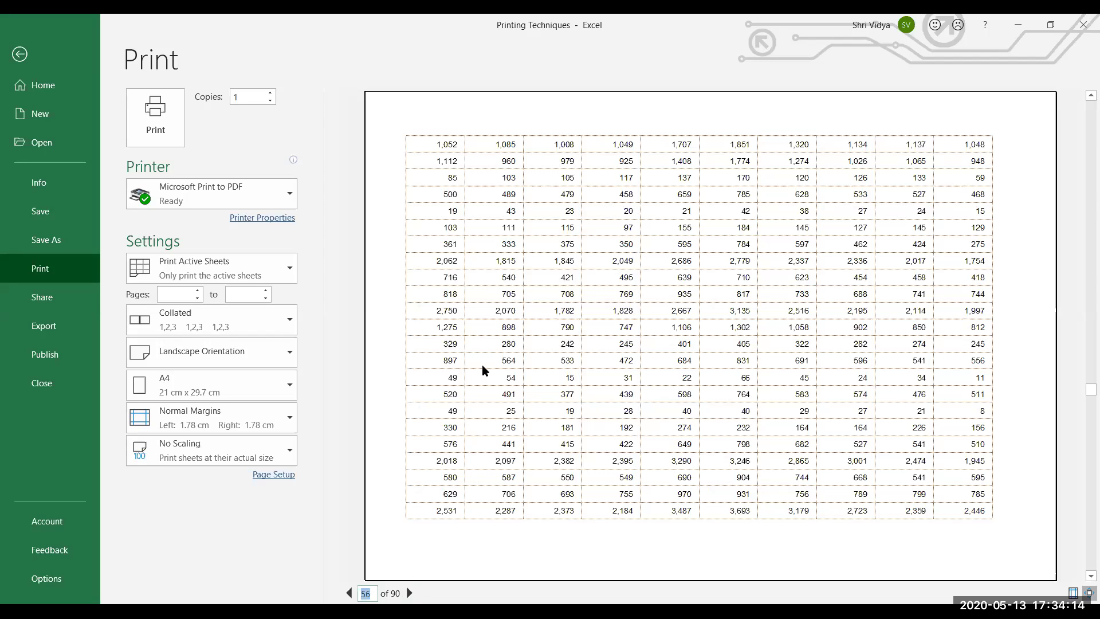
click(40, 57)
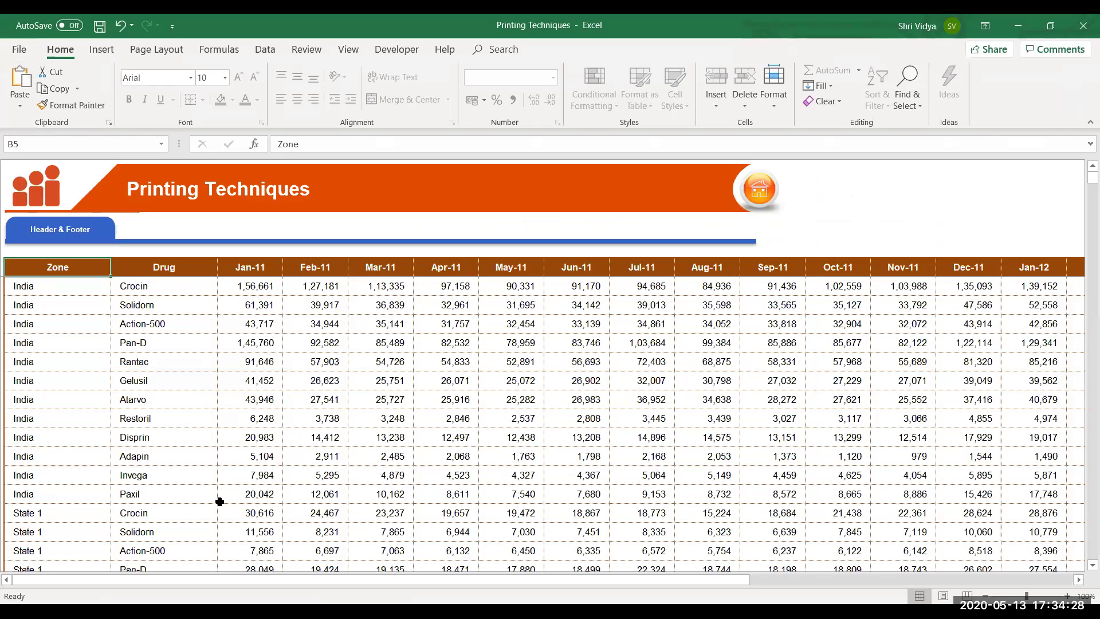
- In Print Titles, set rows to repeat at top to $5:$5 and columns at left to $B:$C
click(150, 50)
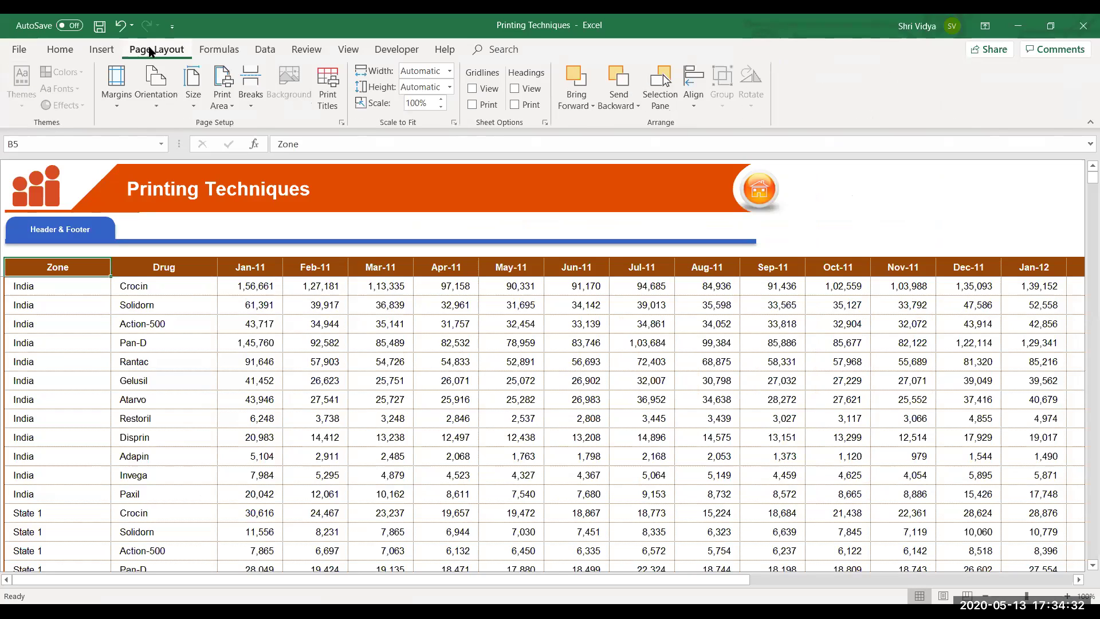
click(320, 106)
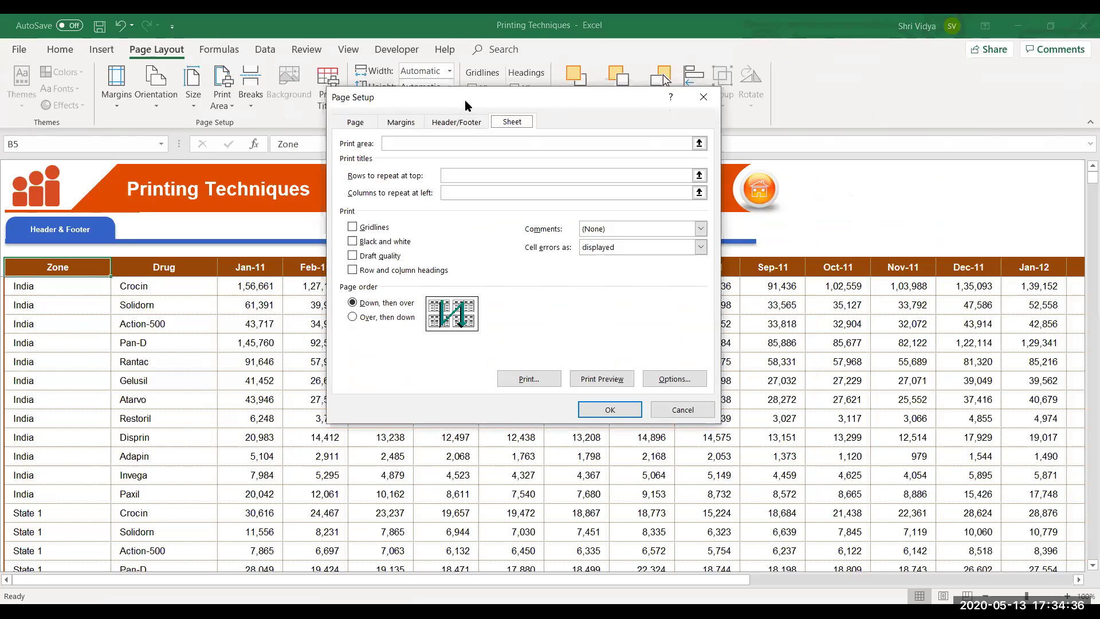
drag(459, 98, 521, 67)
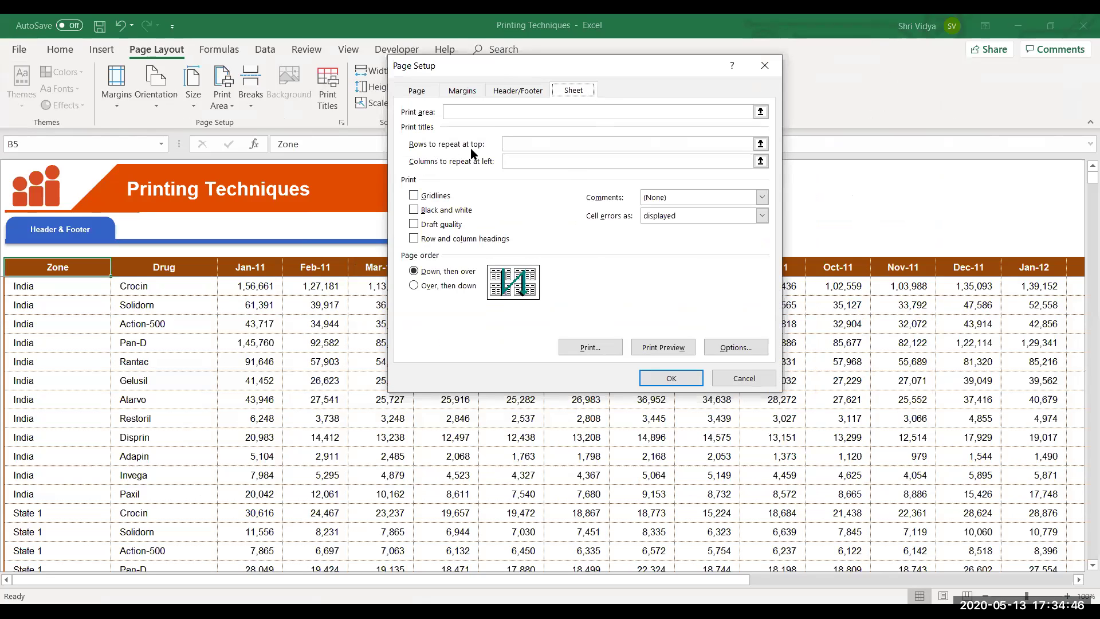
click(507, 144)
click(60, 272)
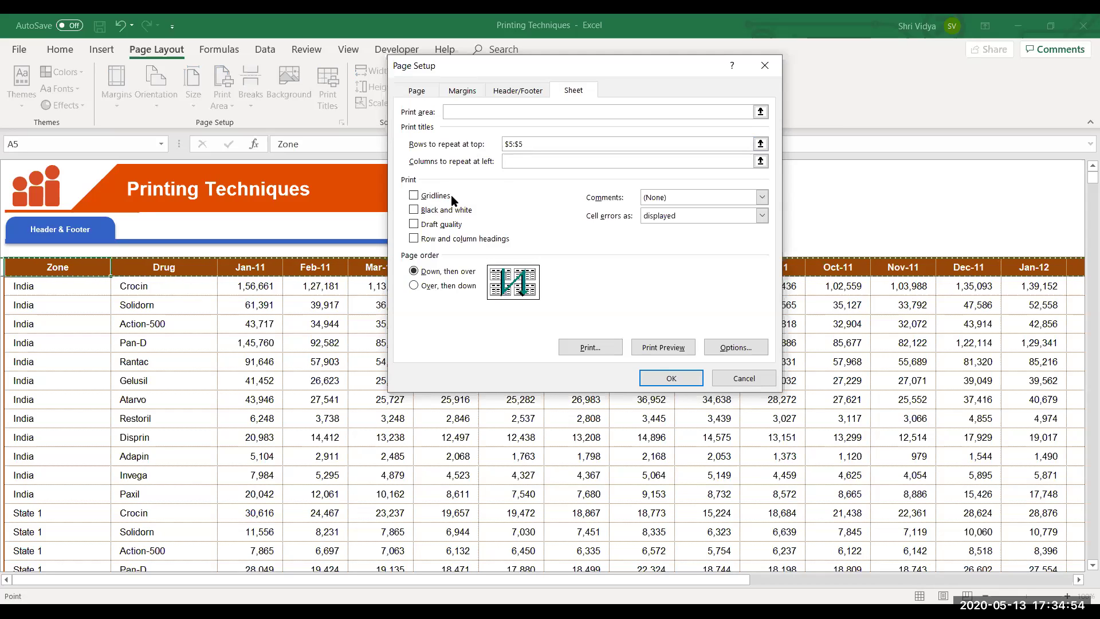
click(512, 161)
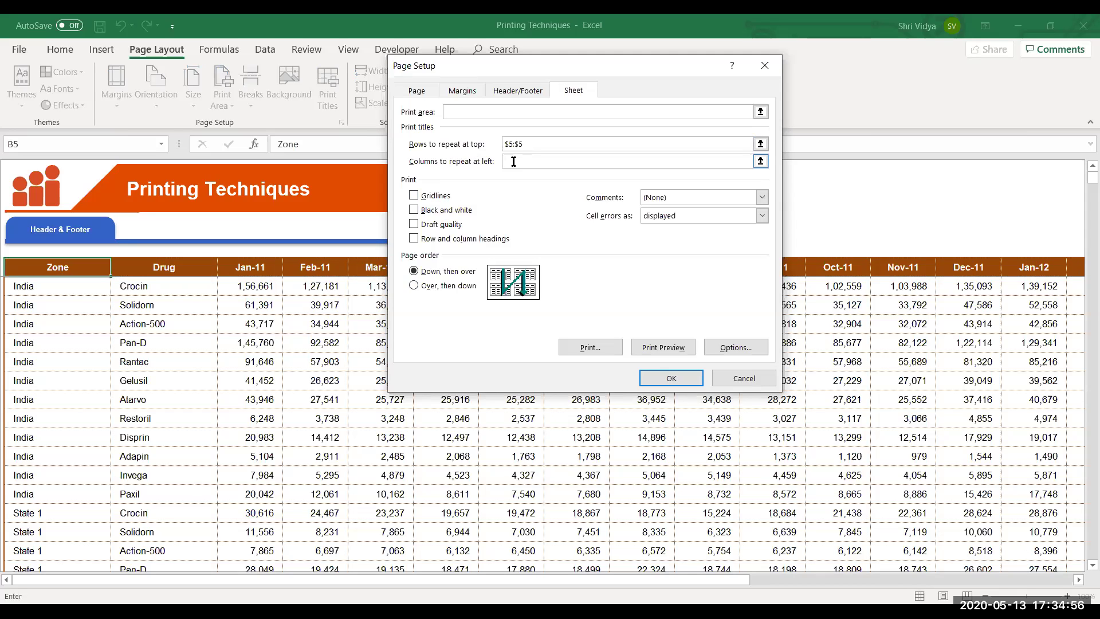
click(72, 367)
drag(134, 373, 149, 367)
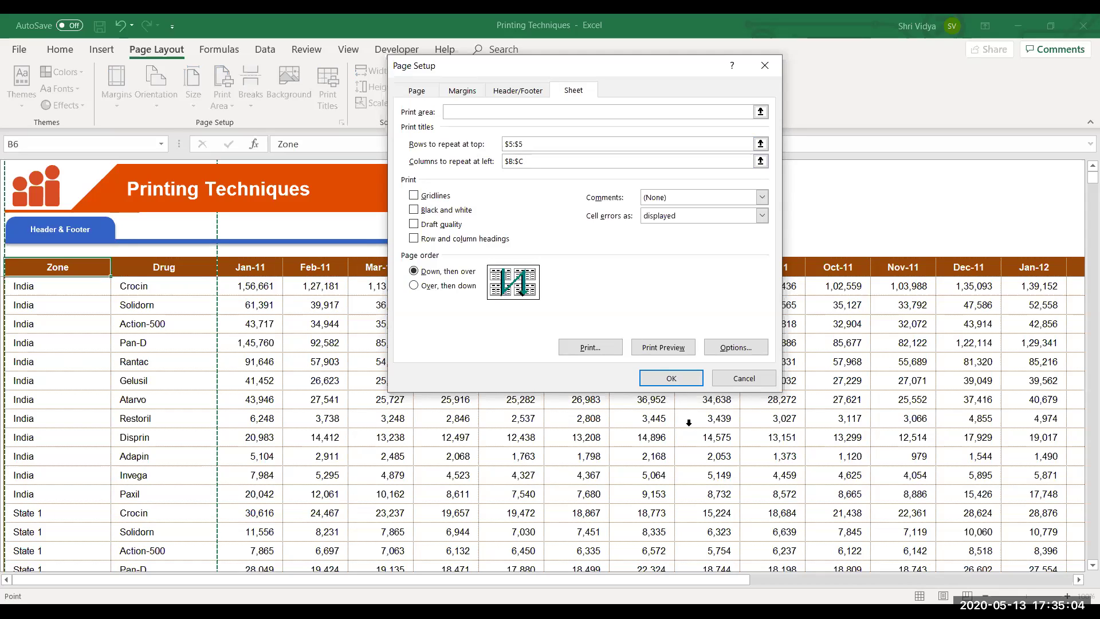
click(668, 379)
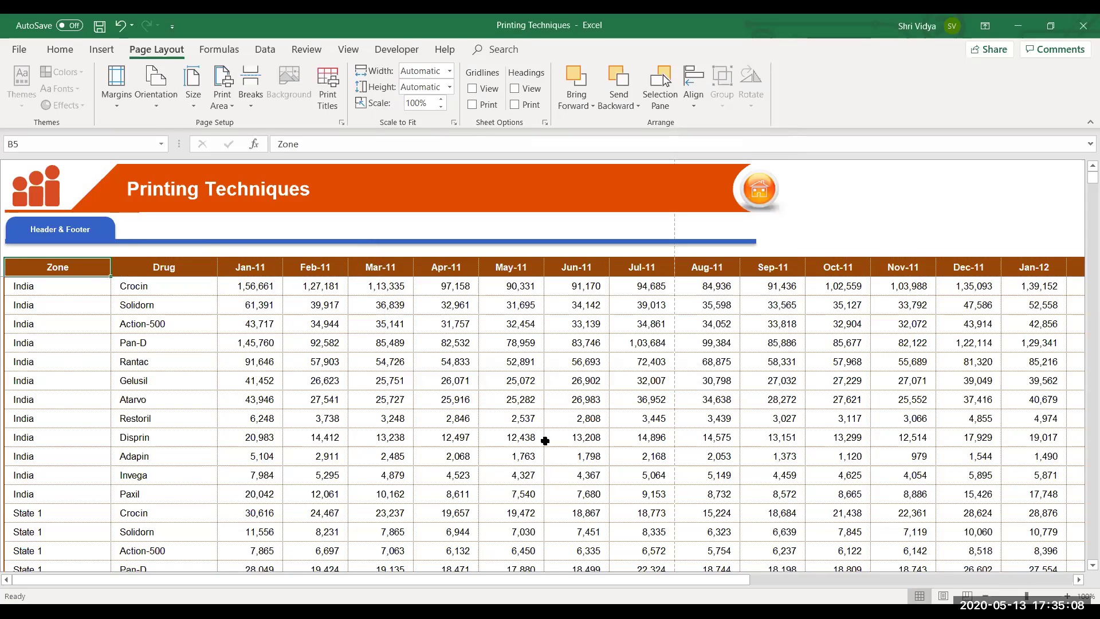
key(ctrl+p)
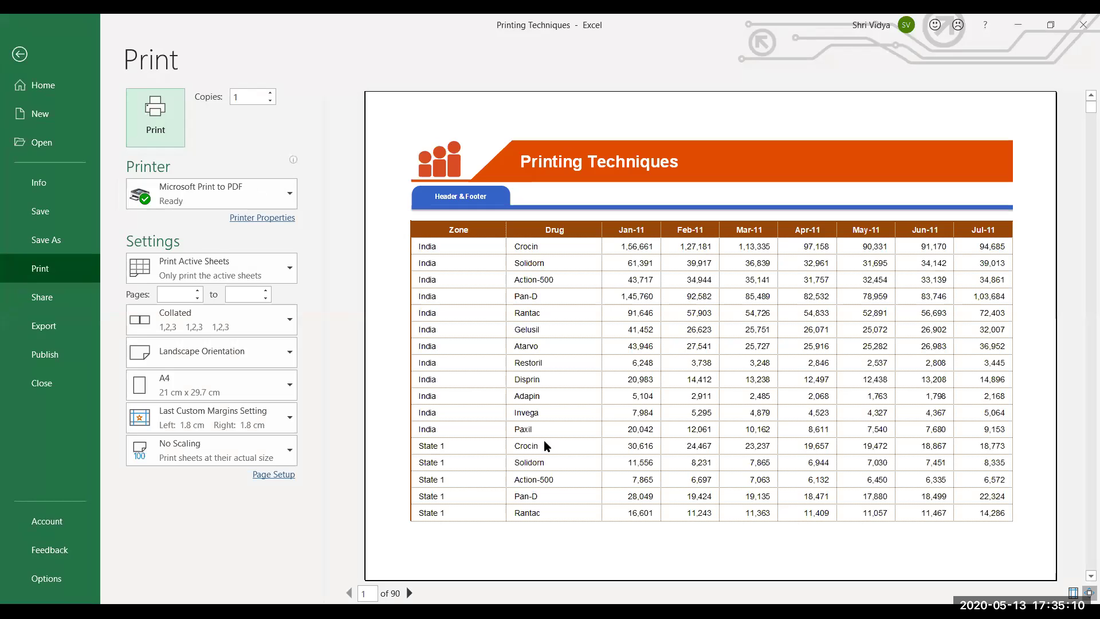
click(409, 592)
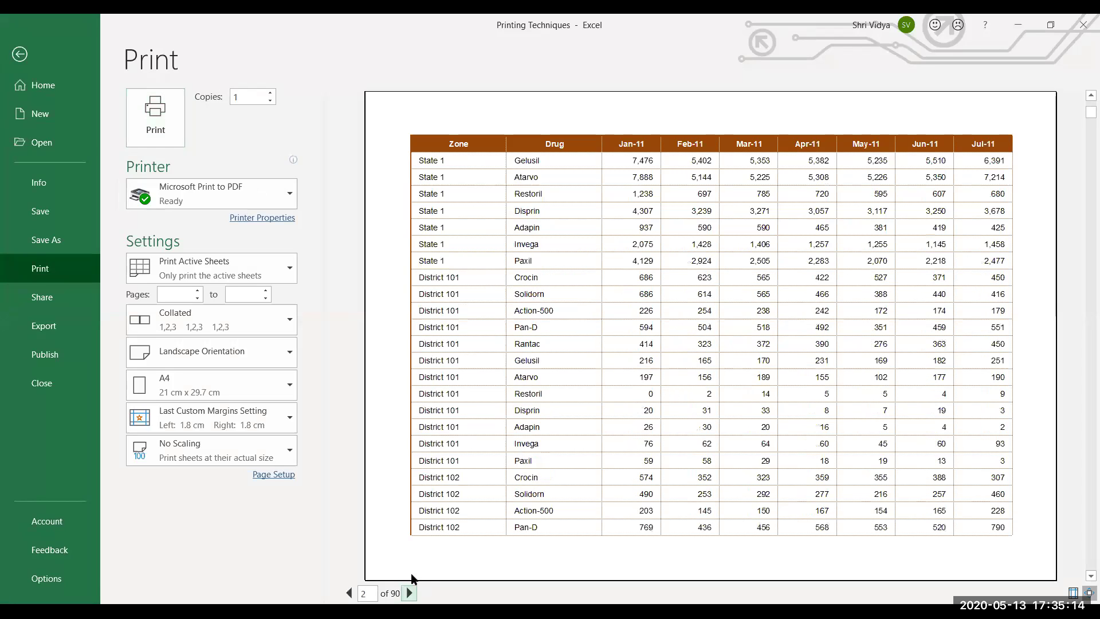
click(409, 593)
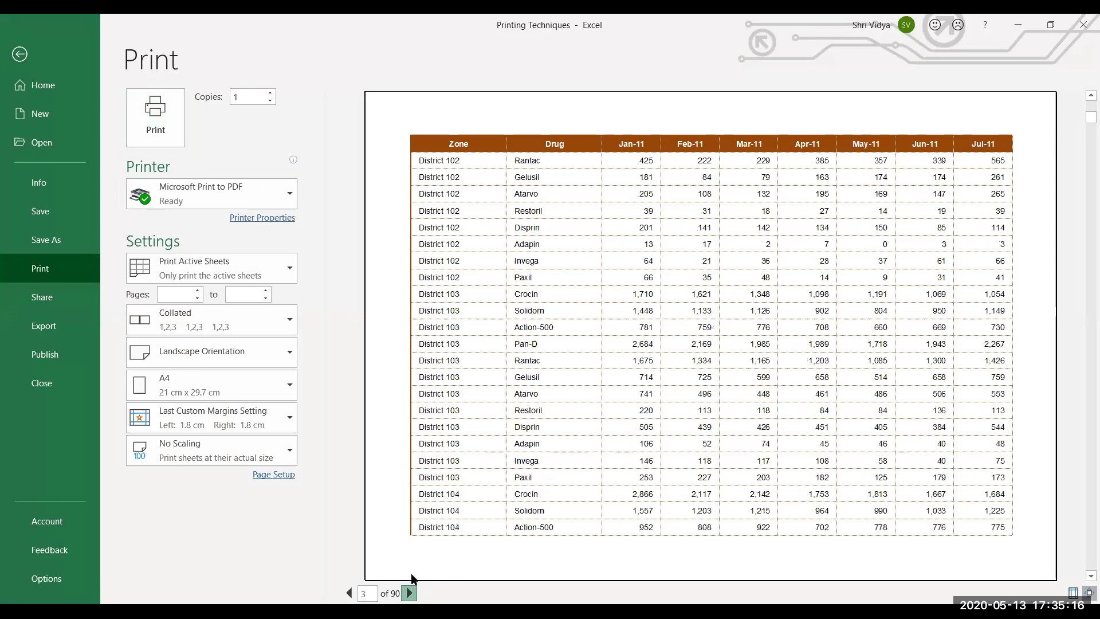
click(409, 593)
click(409, 593)
click(409, 592)
click(409, 592)
click(409, 592)
click(409, 593)
click(409, 592)
click(409, 593)
click(410, 593)
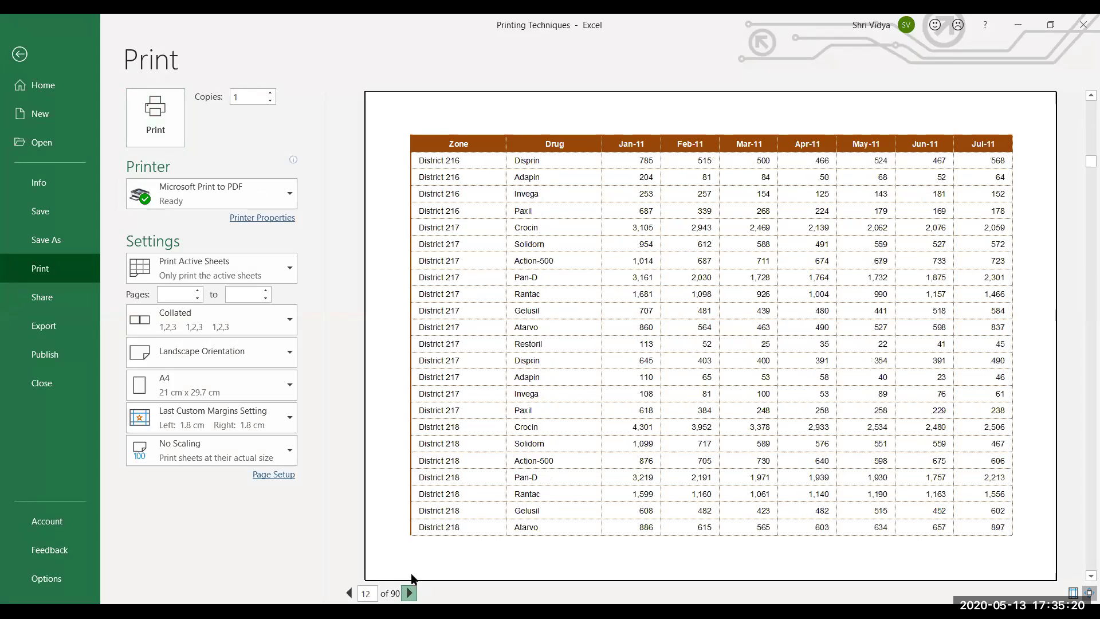
click(409, 592)
key(shift+Tab)
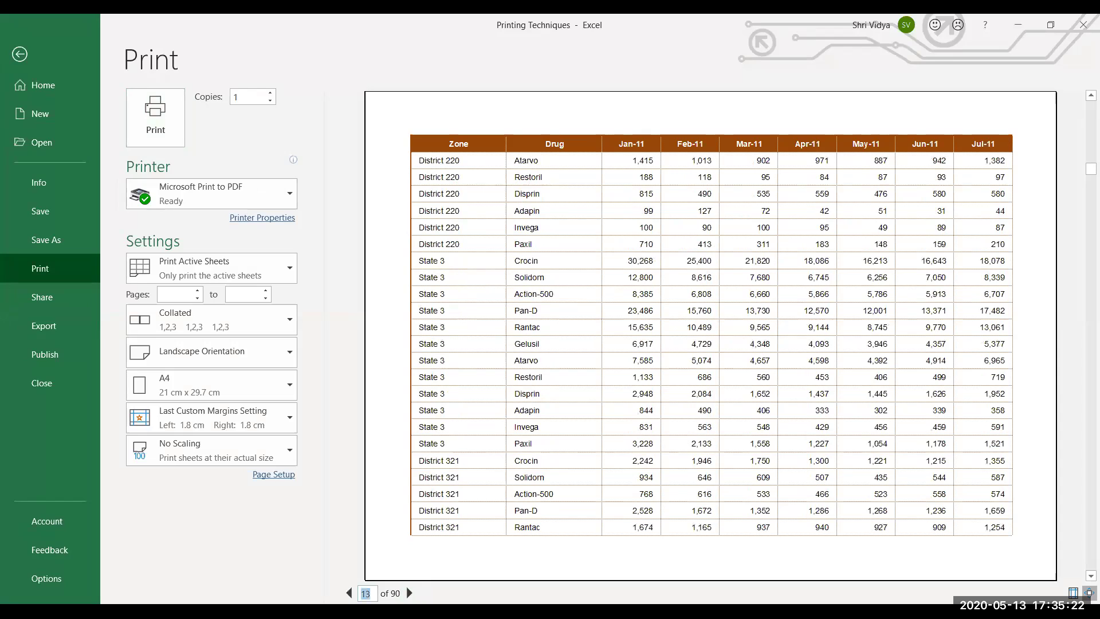
text(90)
key(Return)
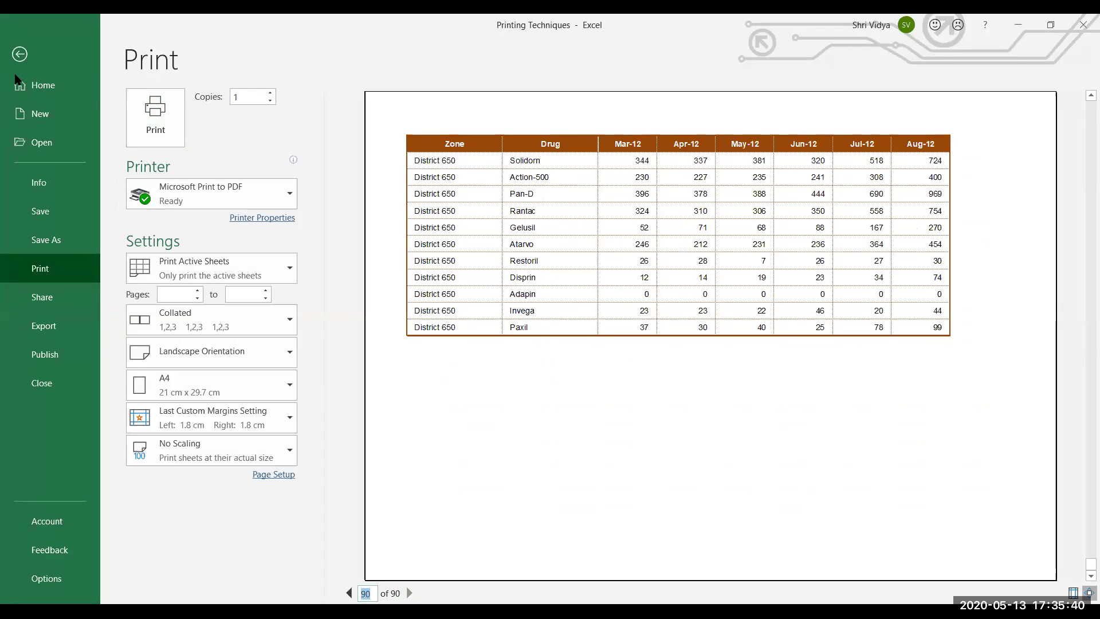
click(16, 57)
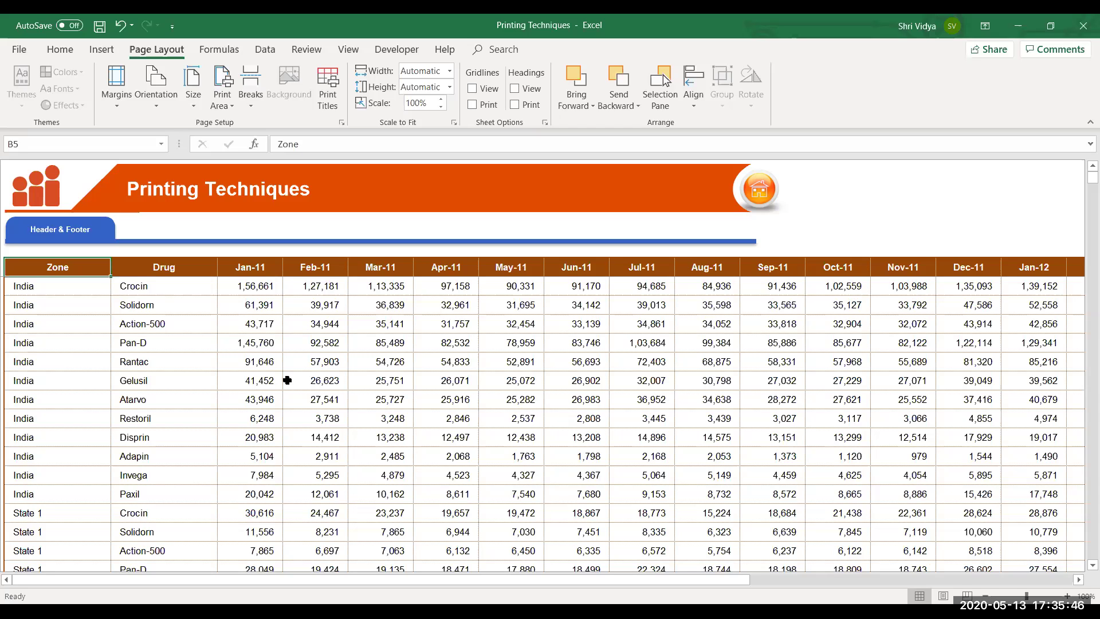
click(967, 595)
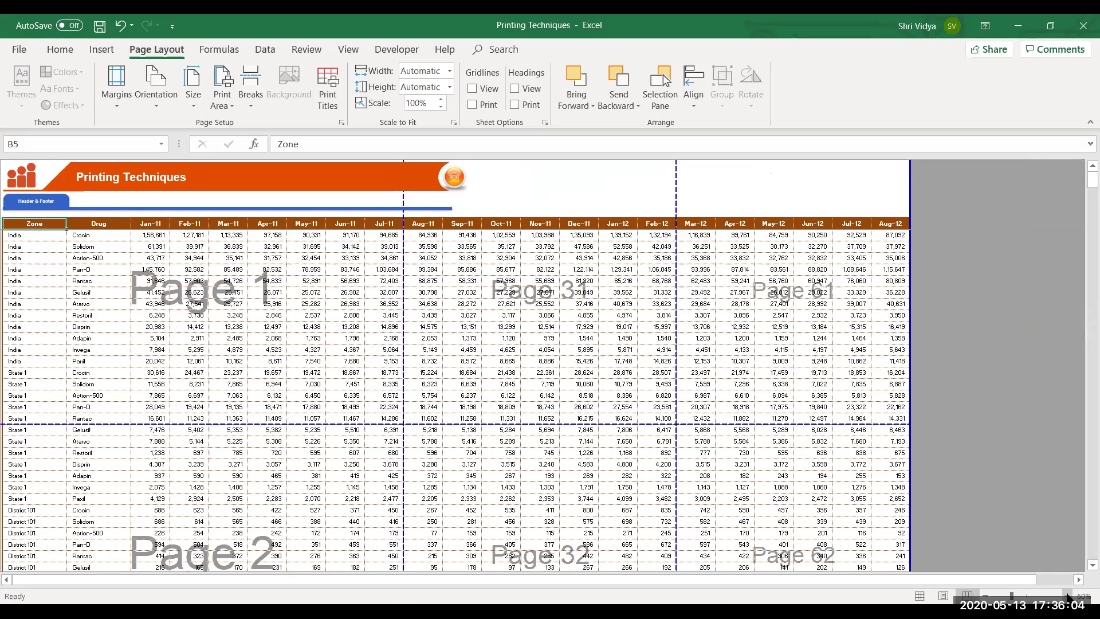
click(1067, 597)
click(1066, 597)
click(1067, 597)
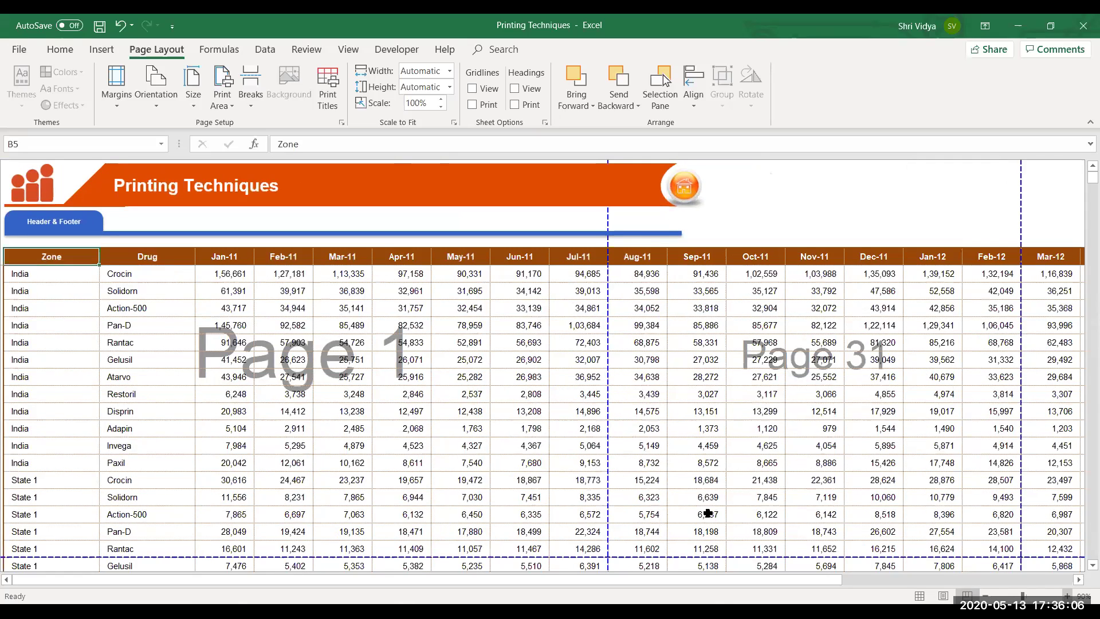
click(581, 253)
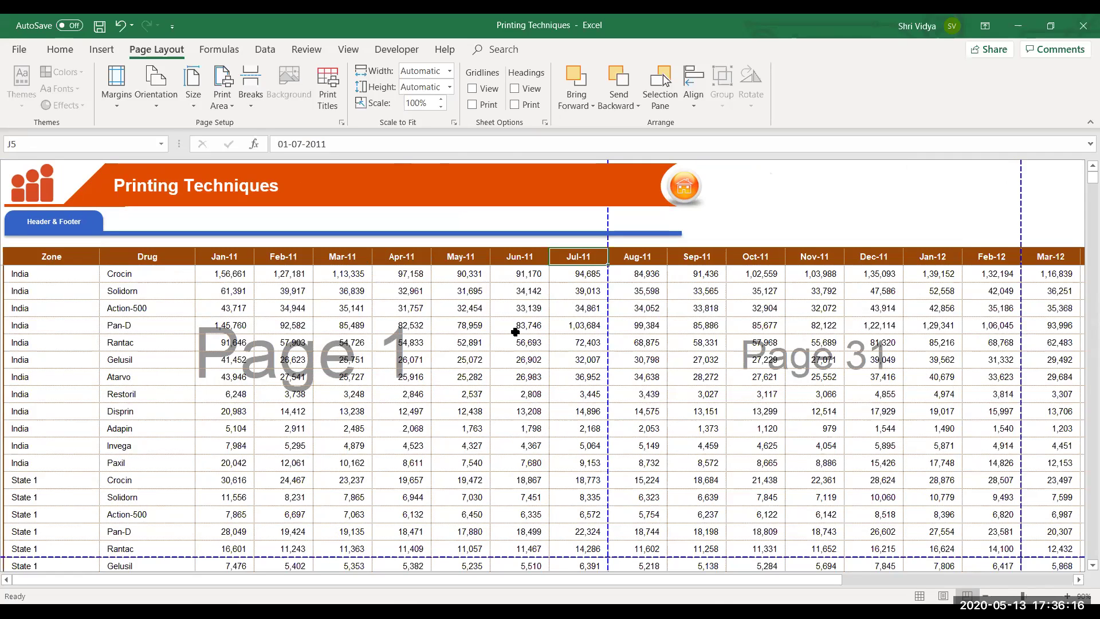
click(664, 383)
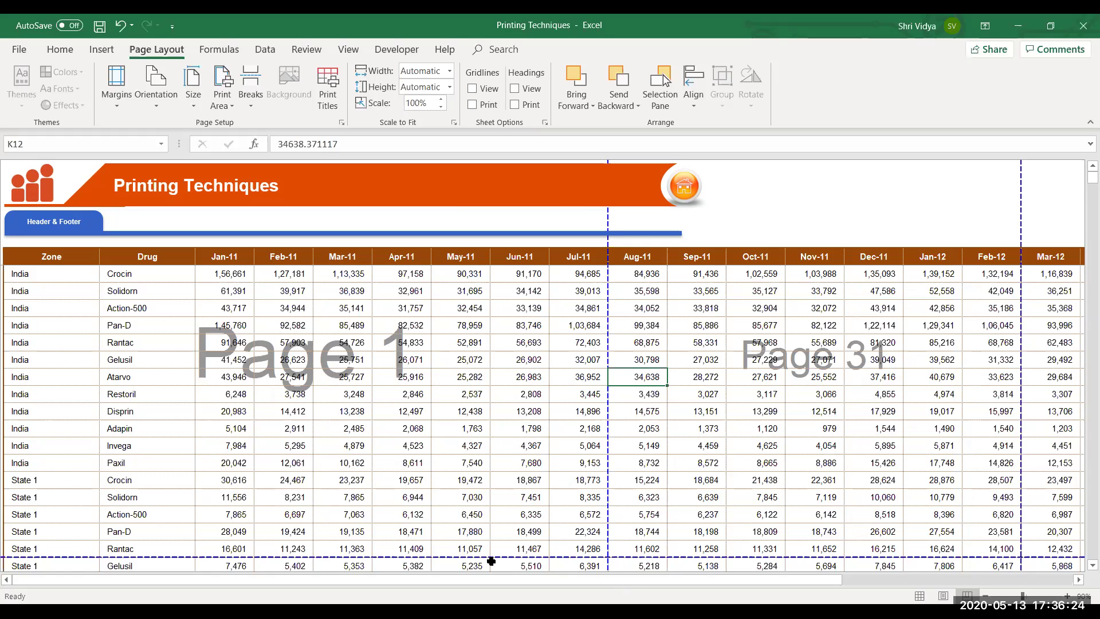
click(51, 264)
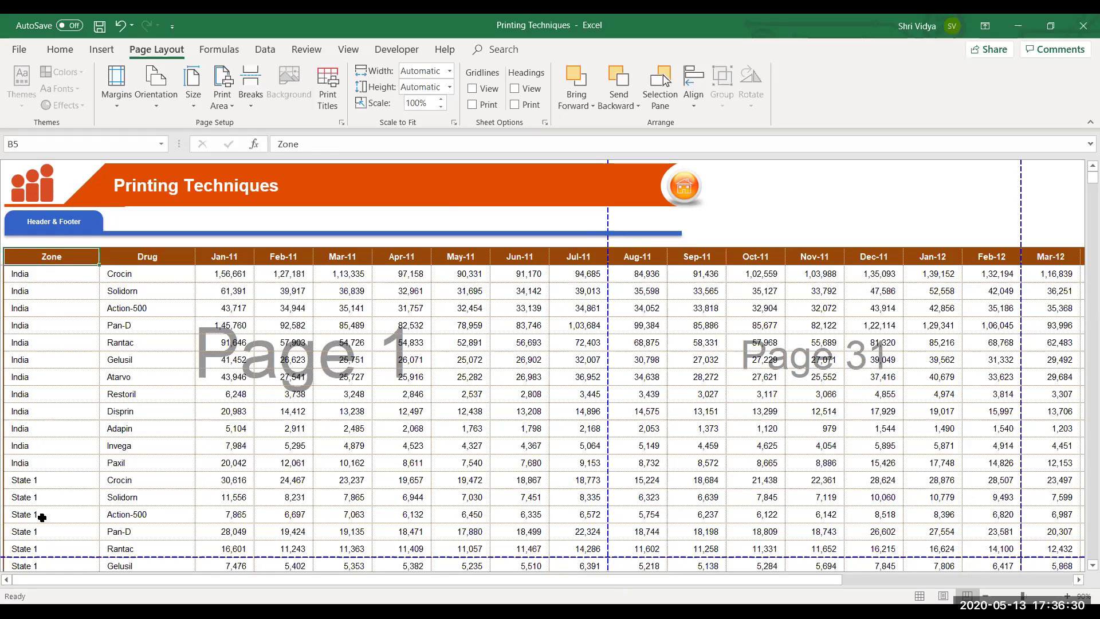
scroll(585, 304, down, 3)
scroll(584, 304, right, 3)
click(276, 357)
key(Left)
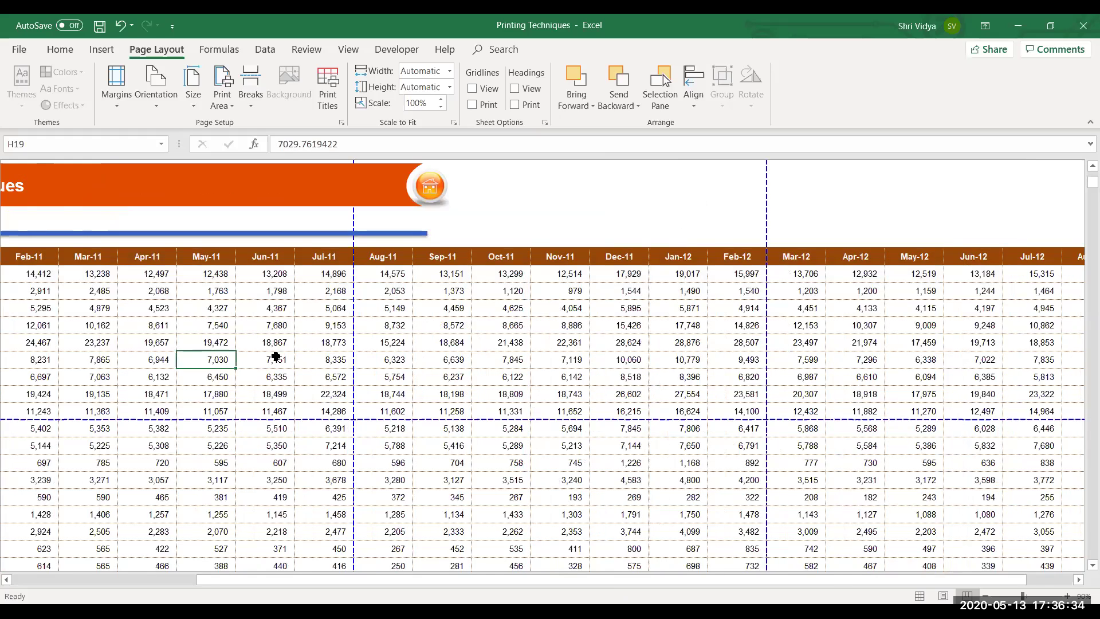
key(ctrl+Home)
key(ctrl+Home)
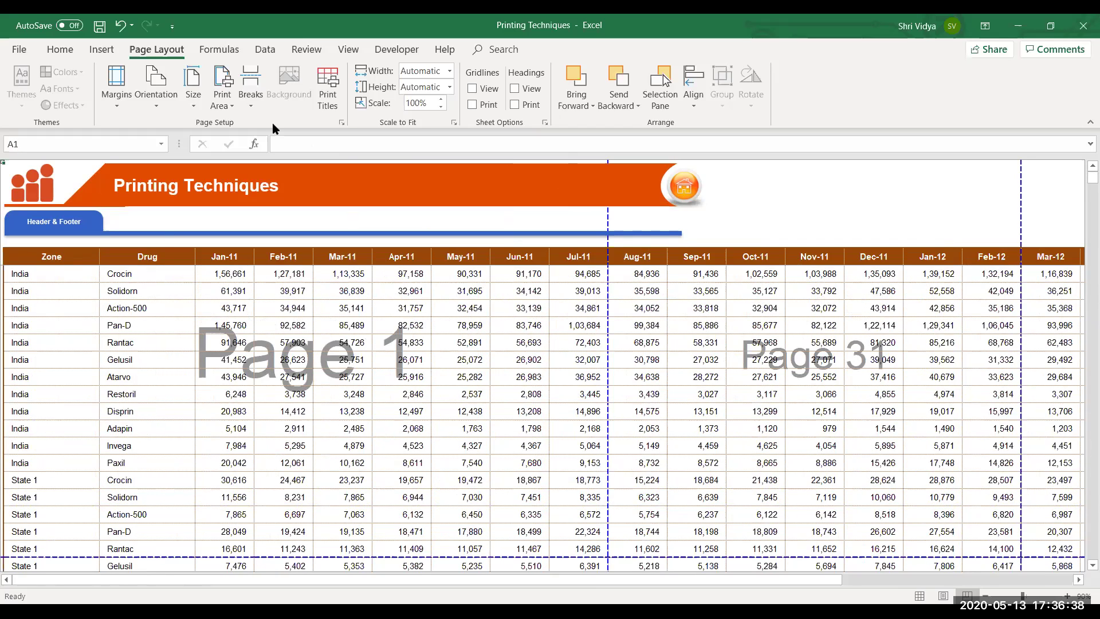
click(280, 260)
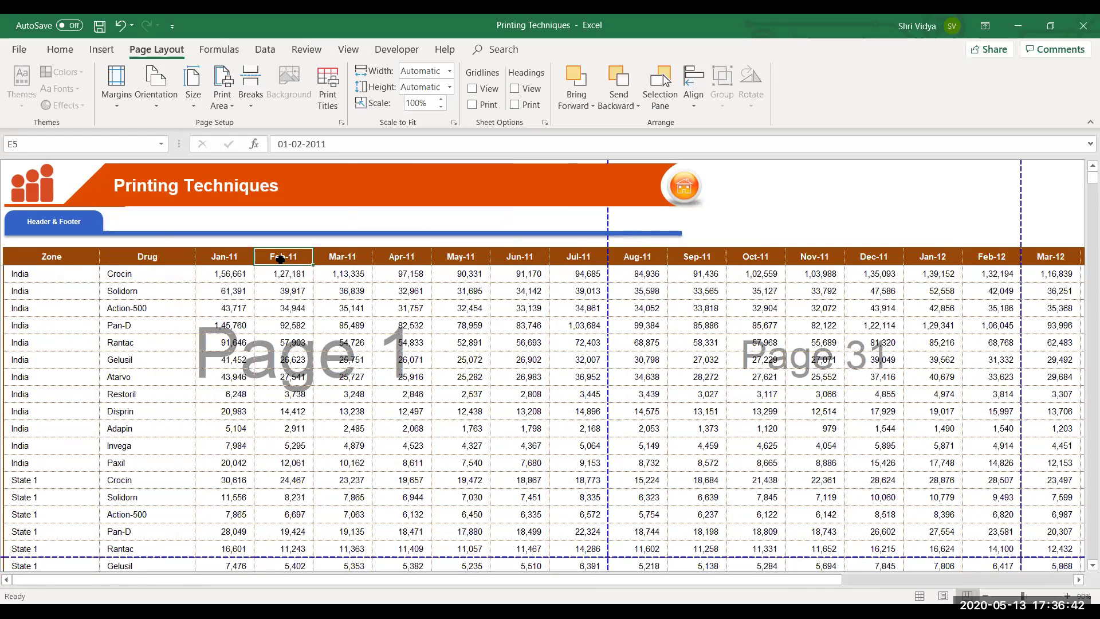
drag(280, 259, 303, 552)
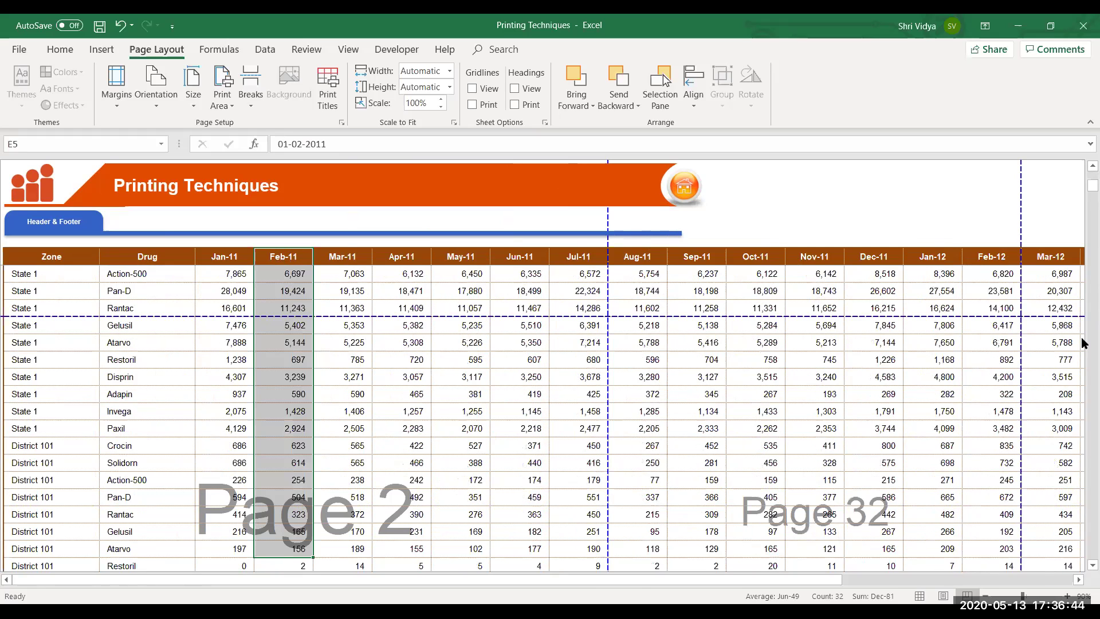
scroll(1083, 173, up, 1)
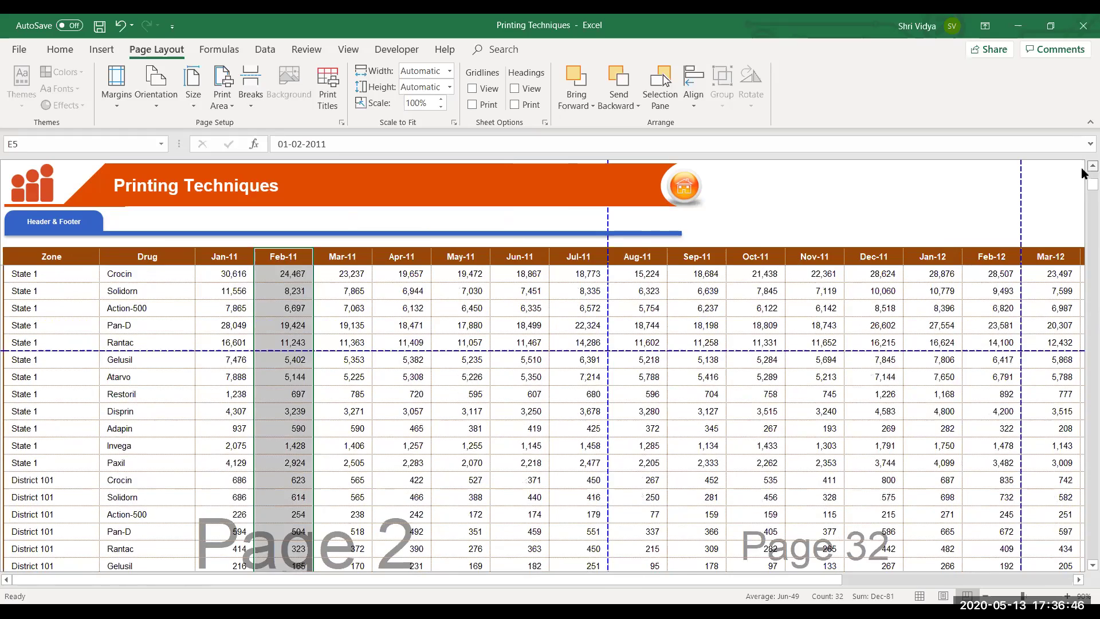
scroll(1083, 173, up, 2)
scroll(1083, 173, up, 2)
click(353, 376)
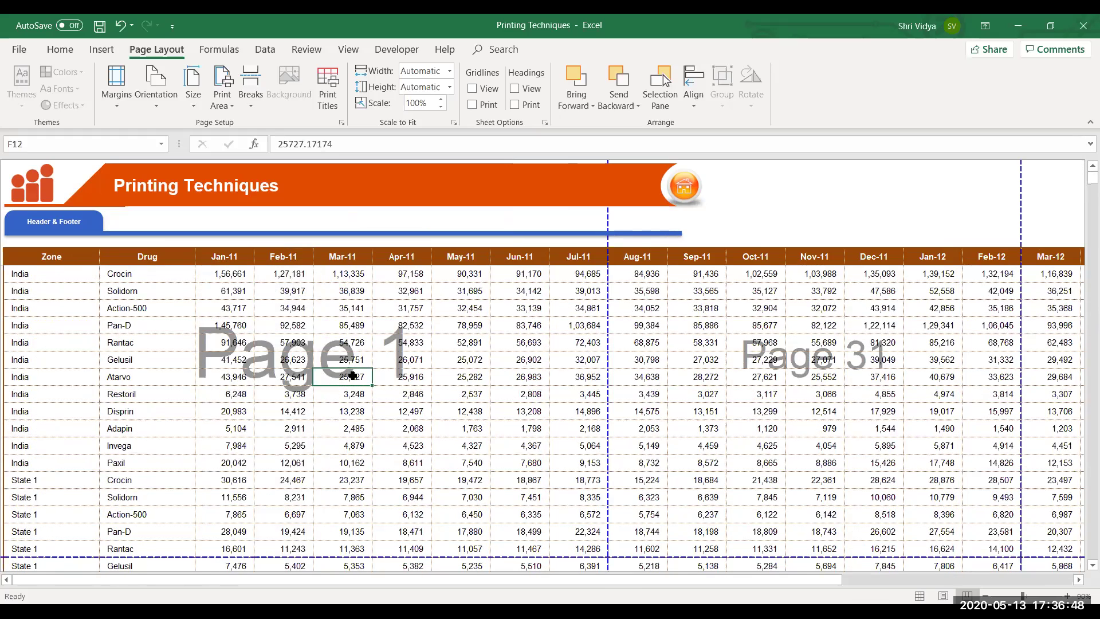
- Set the Page Setup page order to 'Over, then down'
click(325, 86)
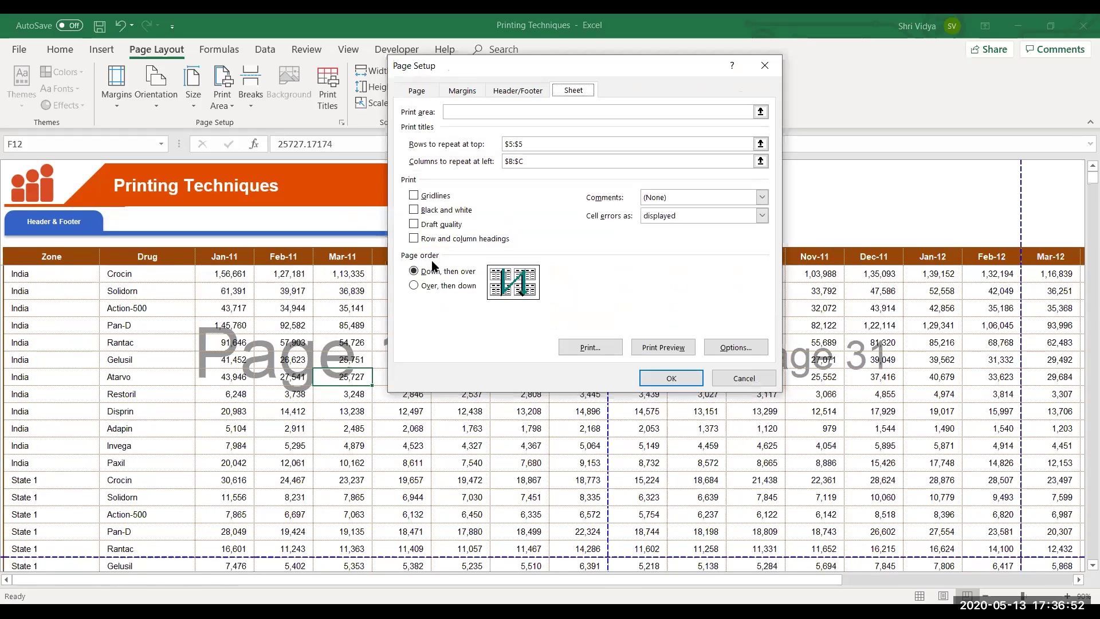
click(413, 285)
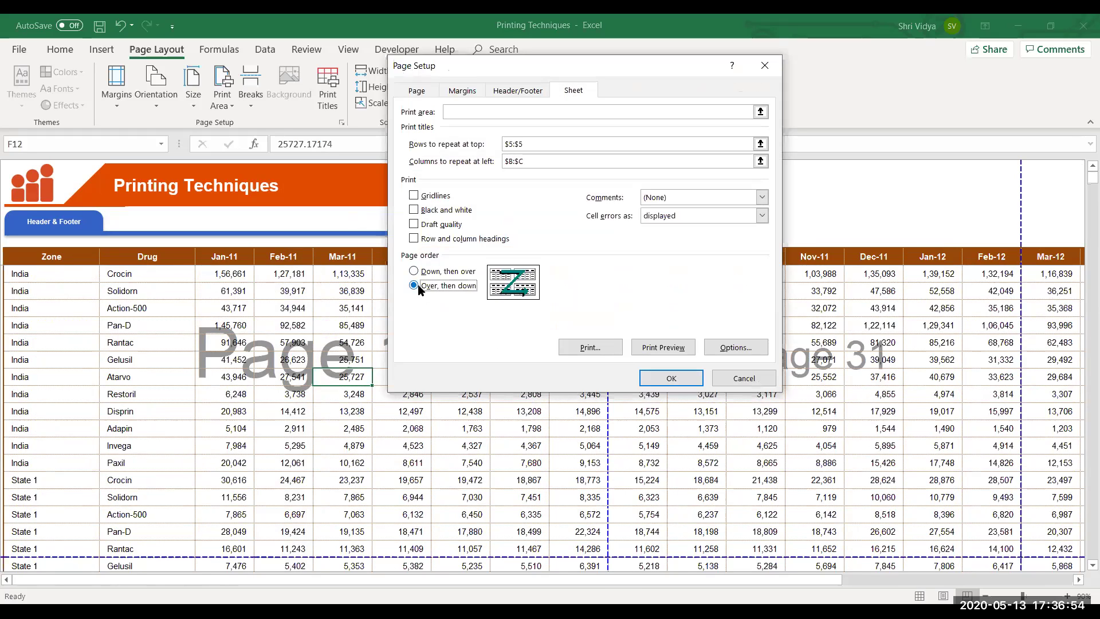
click(659, 374)
click(768, 343)
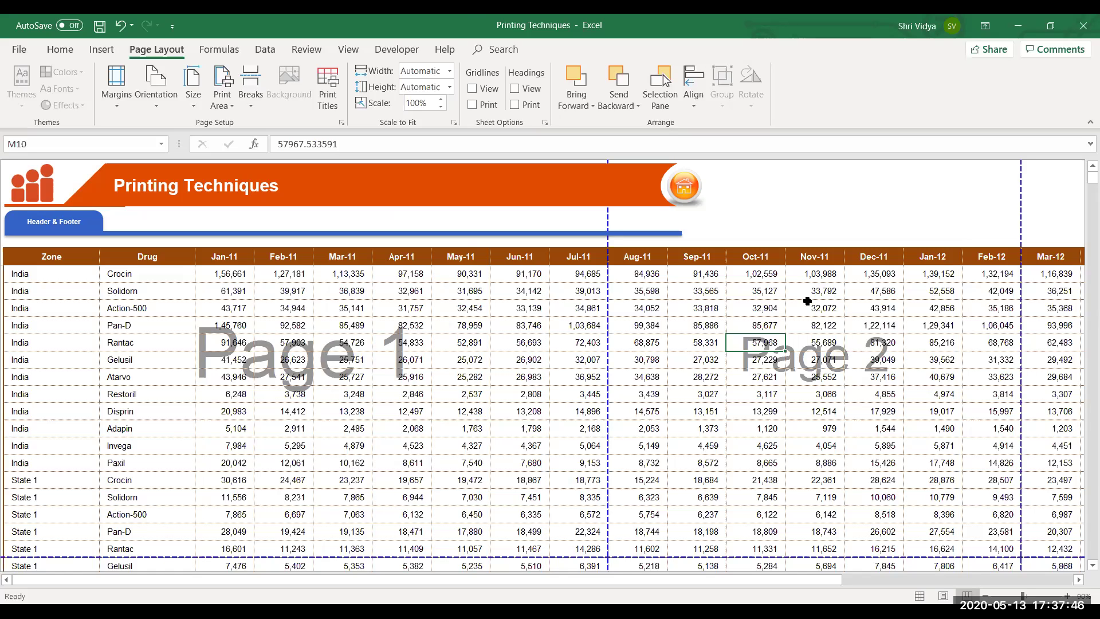
- Create a custom right-section footer showing the page number, ' of', and the total number of pages
click(328, 103)
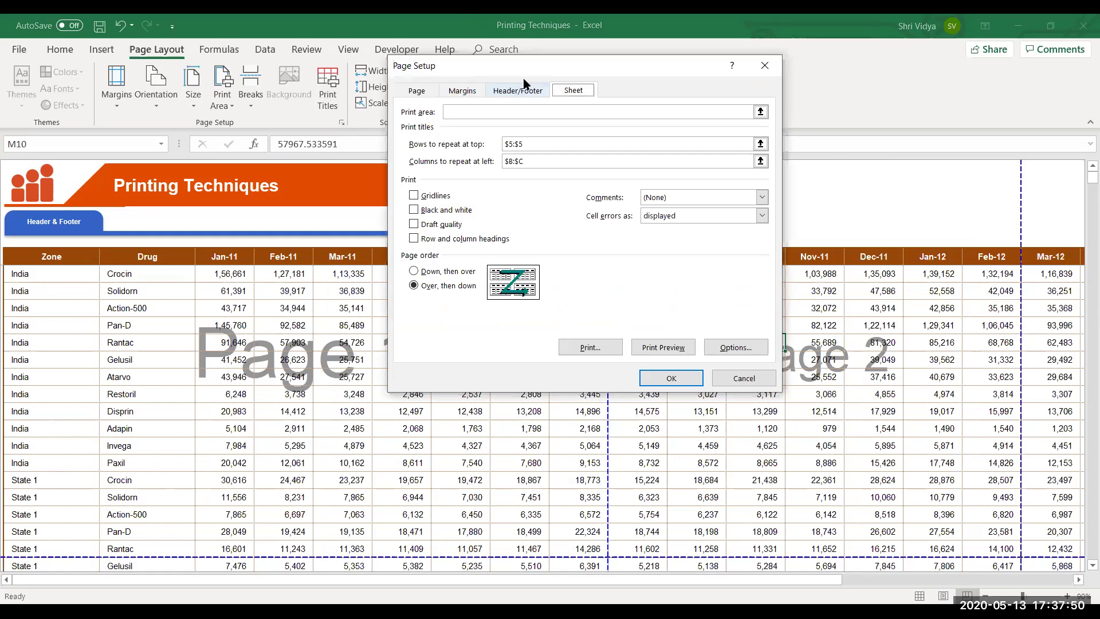
click(526, 90)
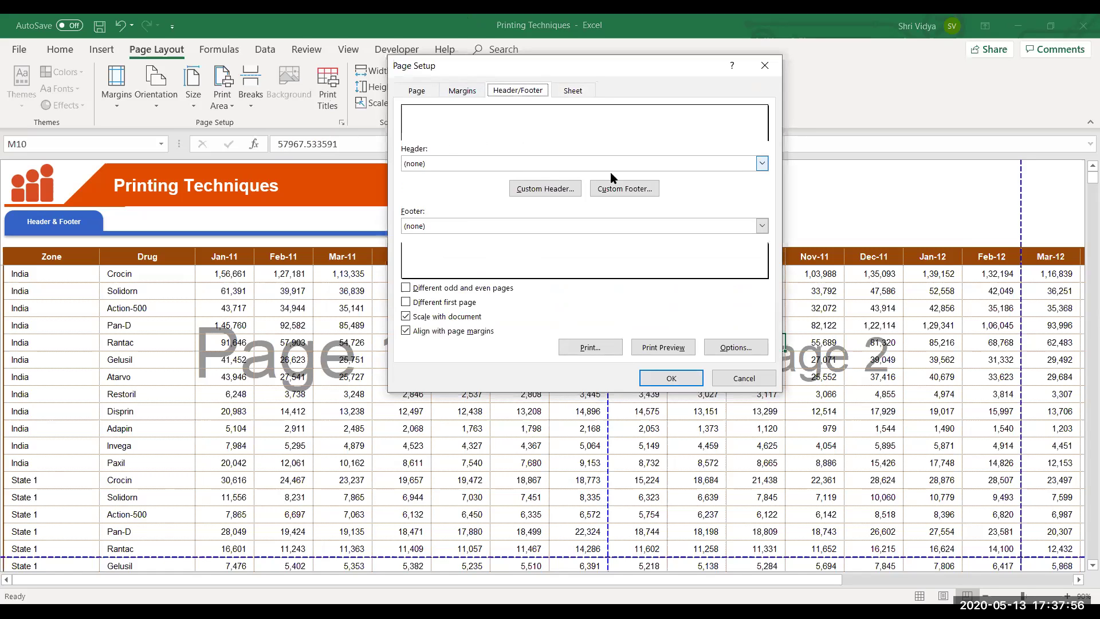
click(631, 194)
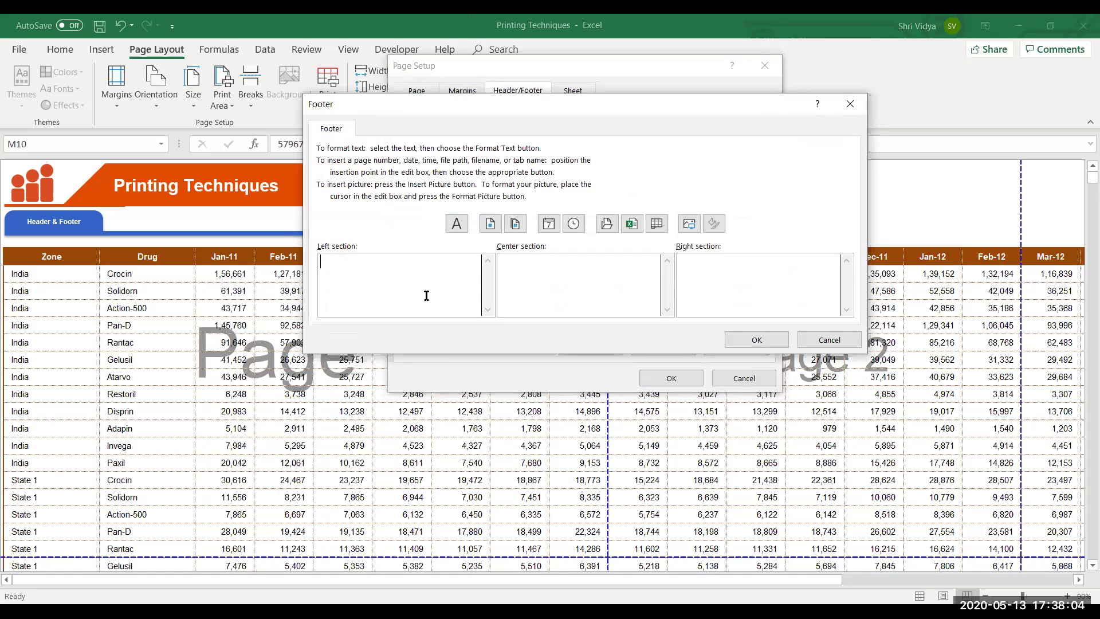
text(1)
key(BackSpace)
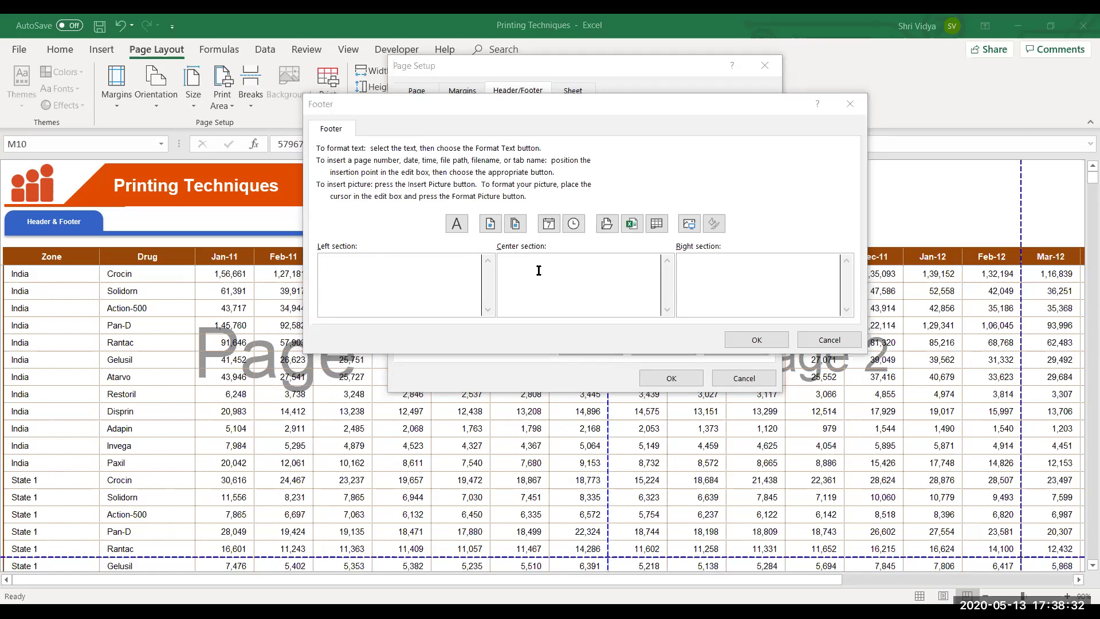
scroll(724, 244, up, 1)
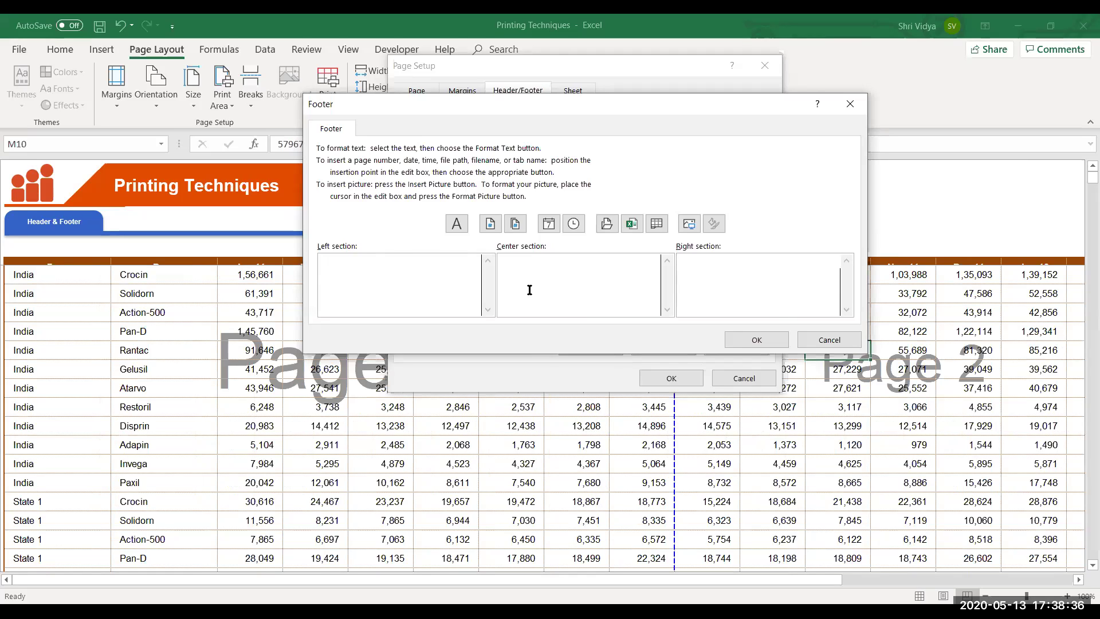
click(490, 233)
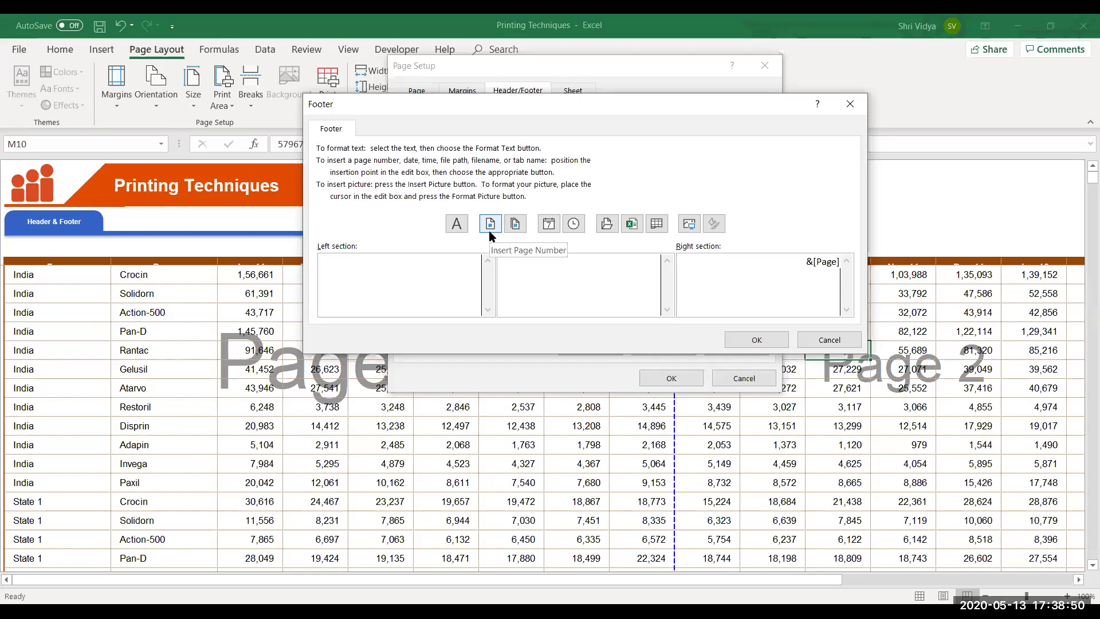
text( of)
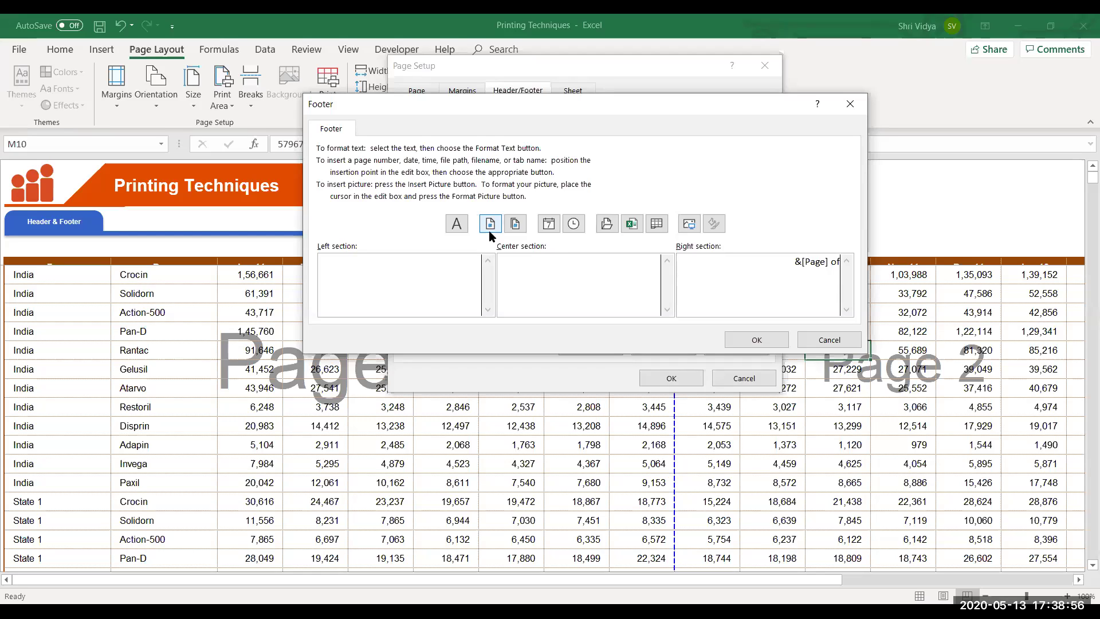
click(514, 228)
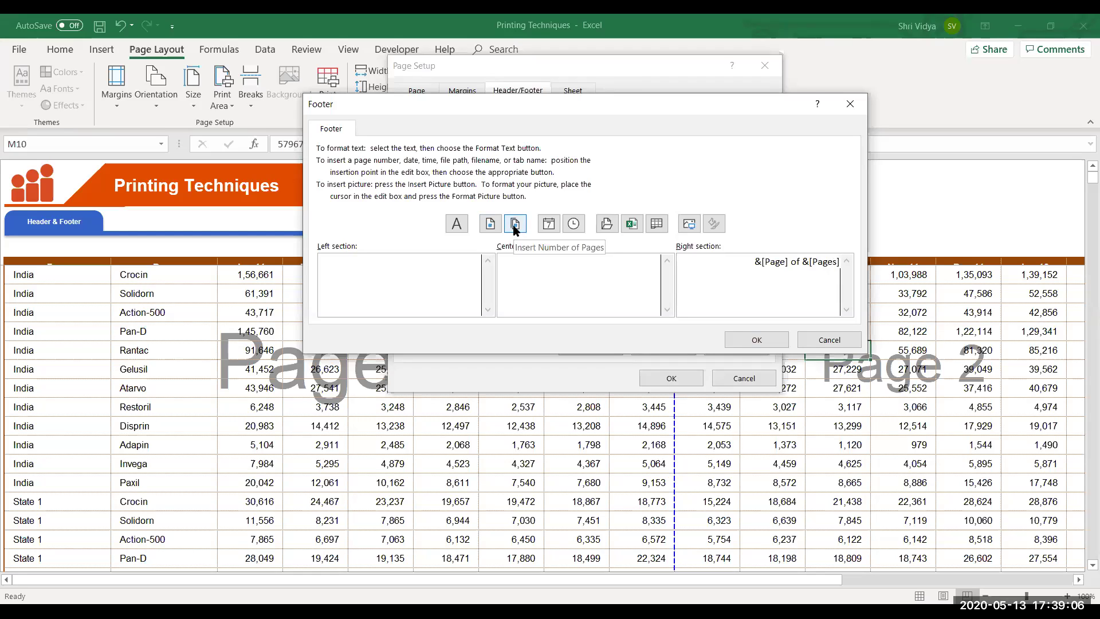
click(585, 272)
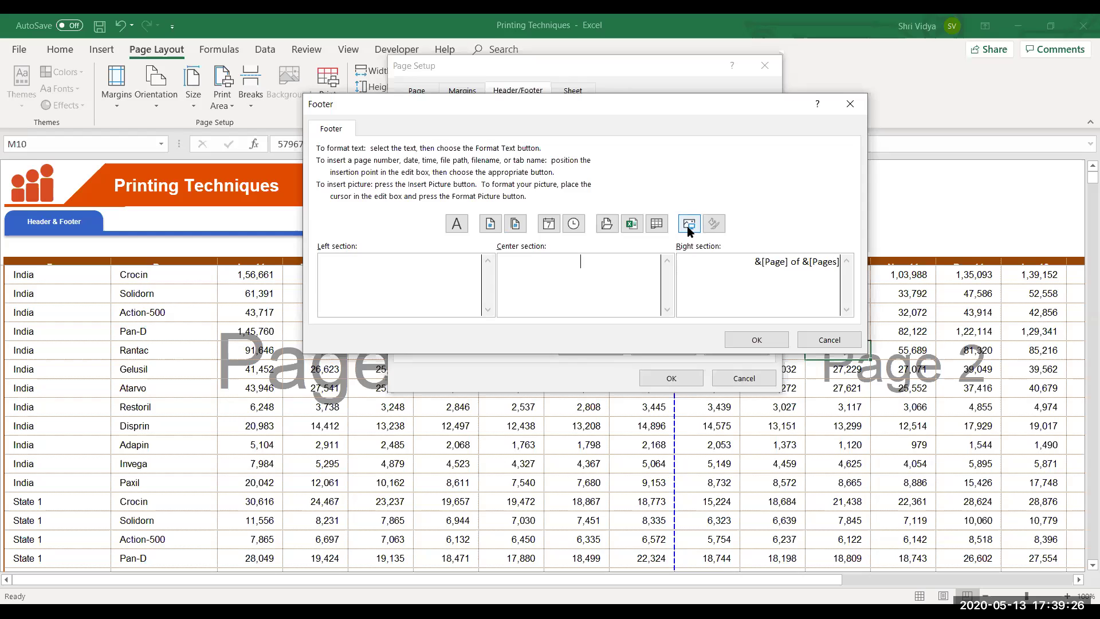
click(762, 342)
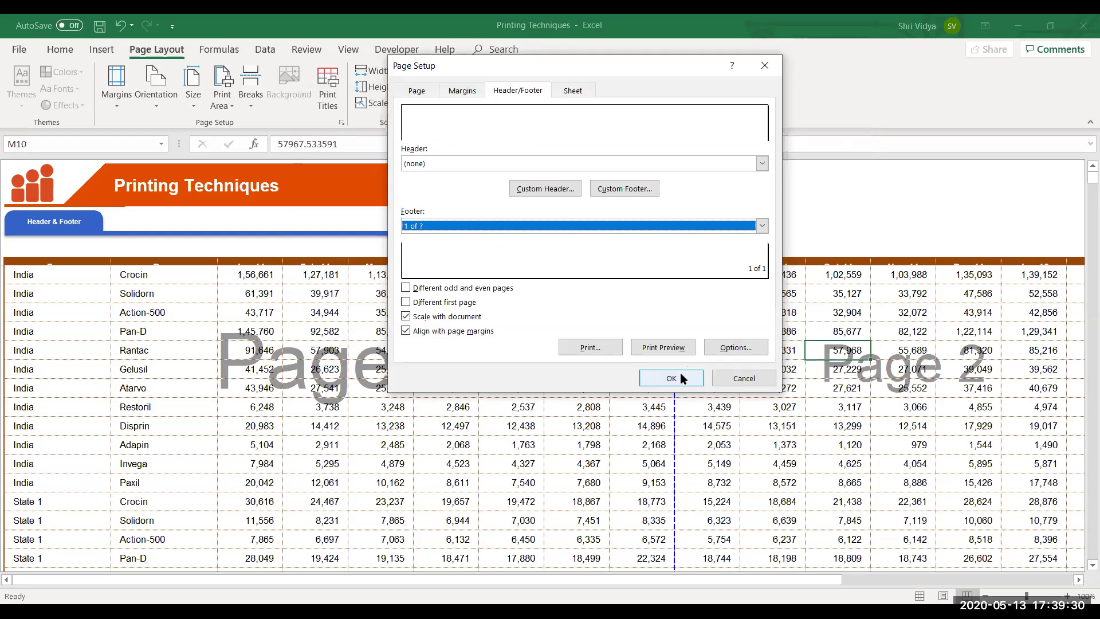
click(674, 354)
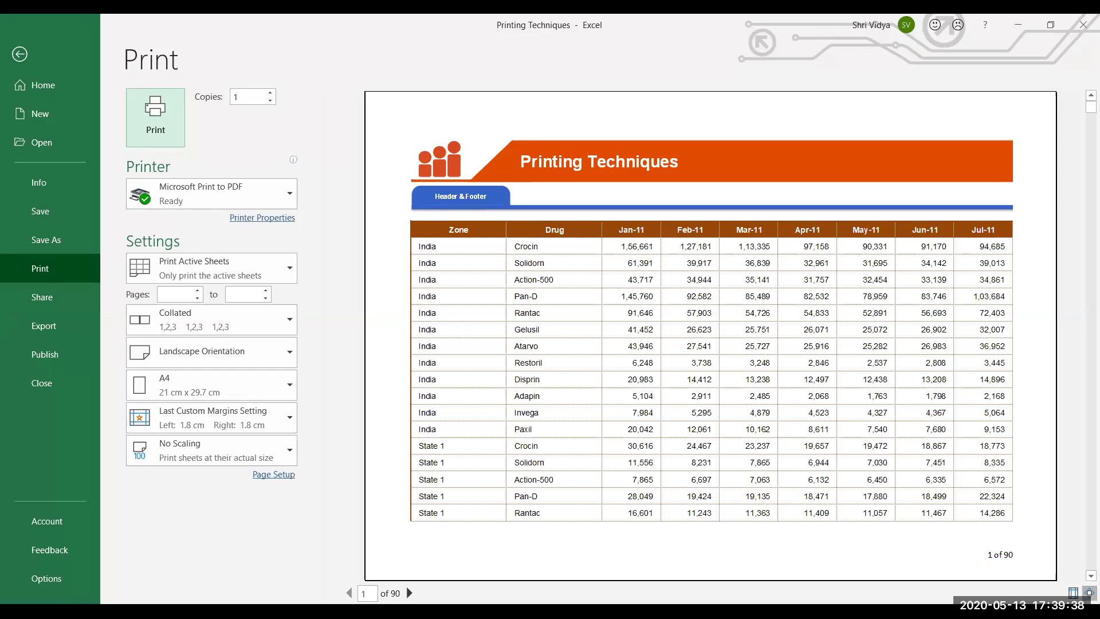
- Page through the print preview checking footers from 1 of 90 to 22 of 90, then exit
click(409, 594)
click(410, 593)
click(410, 593)
click(409, 594)
click(409, 593)
click(409, 593)
click(409, 593)
click(409, 593)
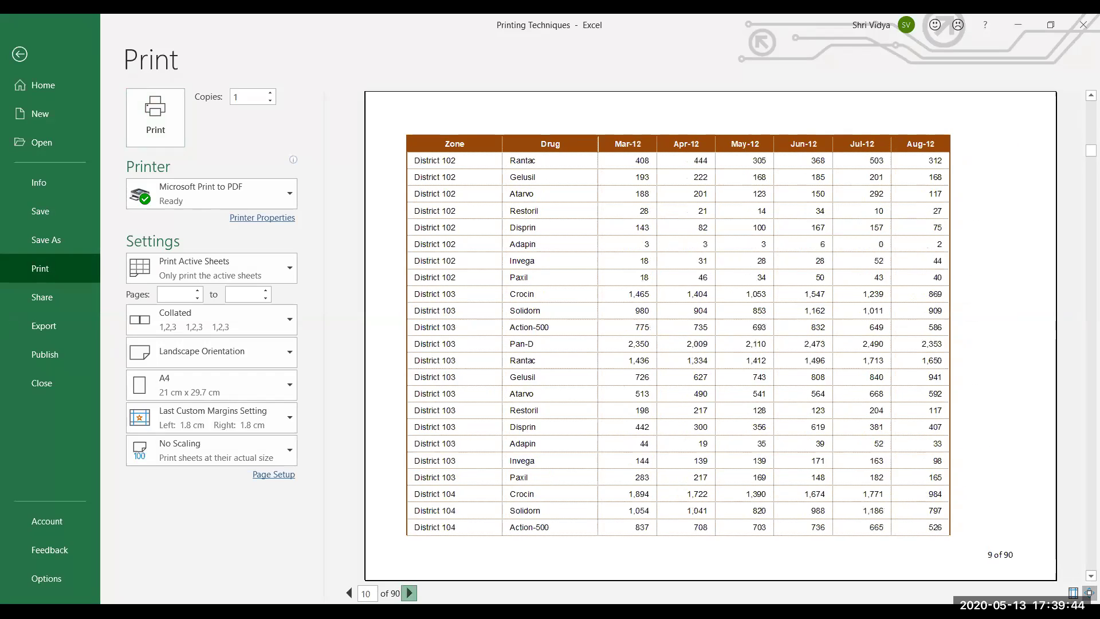
click(409, 593)
click(410, 593)
click(409, 593)
click(409, 593)
click(409, 593)
click(409, 594)
click(409, 594)
click(409, 593)
click(409, 593)
click(409, 593)
click(409, 593)
click(409, 593)
click(409, 593)
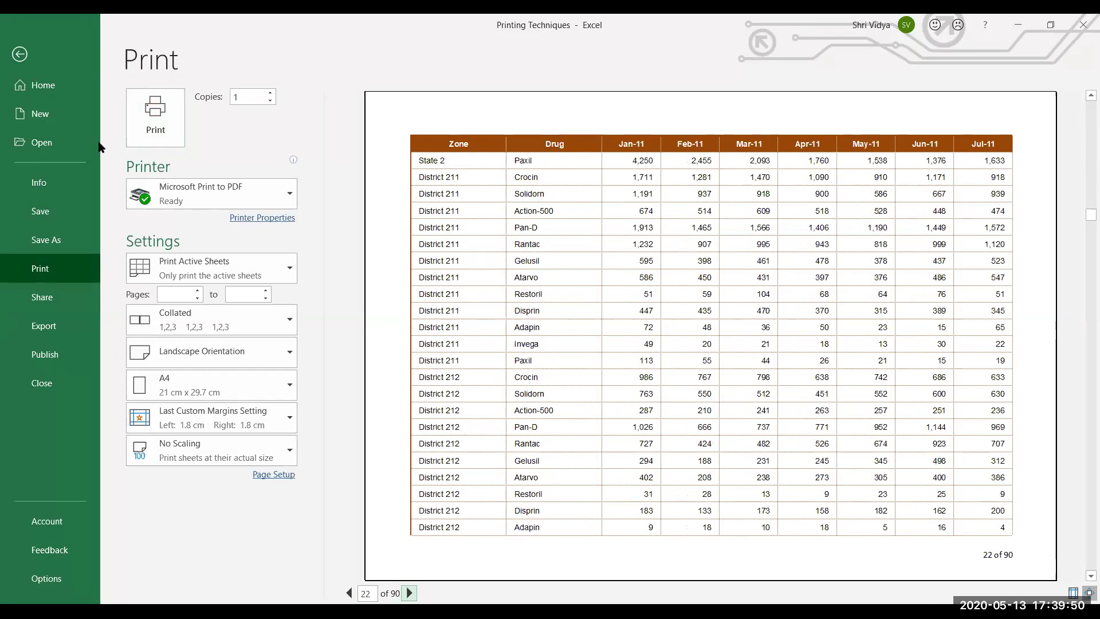
click(25, 57)
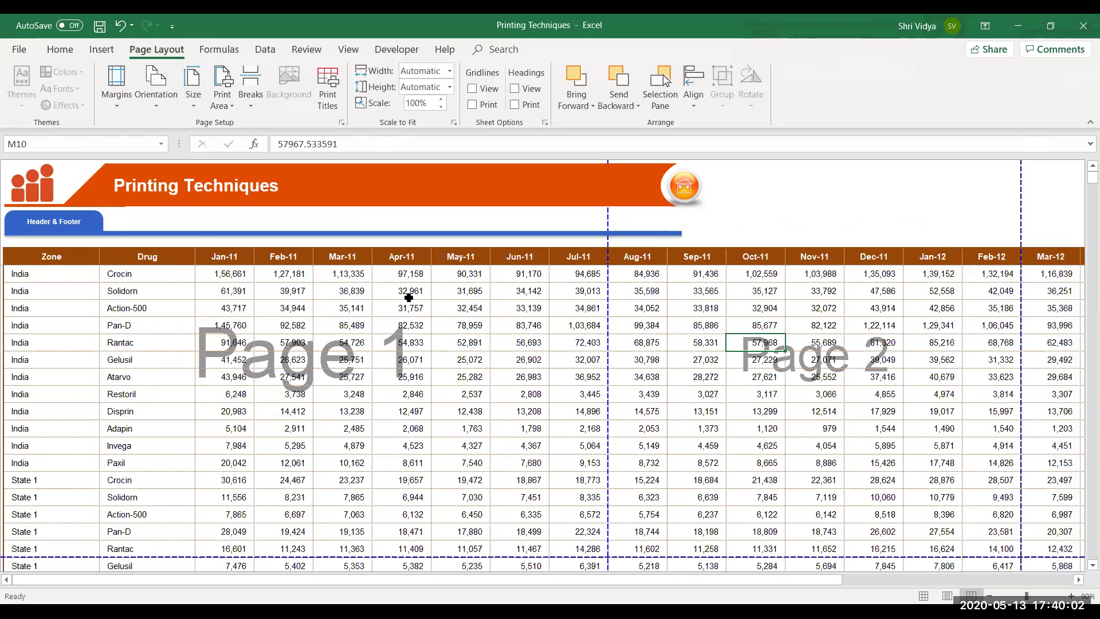
- Return the Header & Footer sheet to Normal view and switch to the Review tab
click(256, 383)
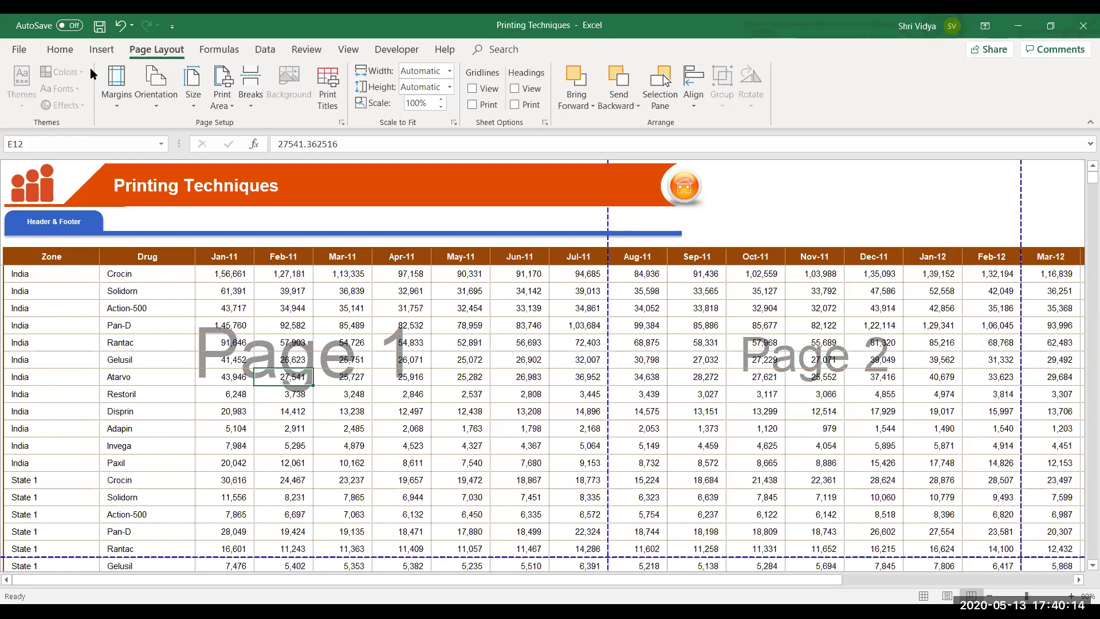
click(101, 49)
click(283, 392)
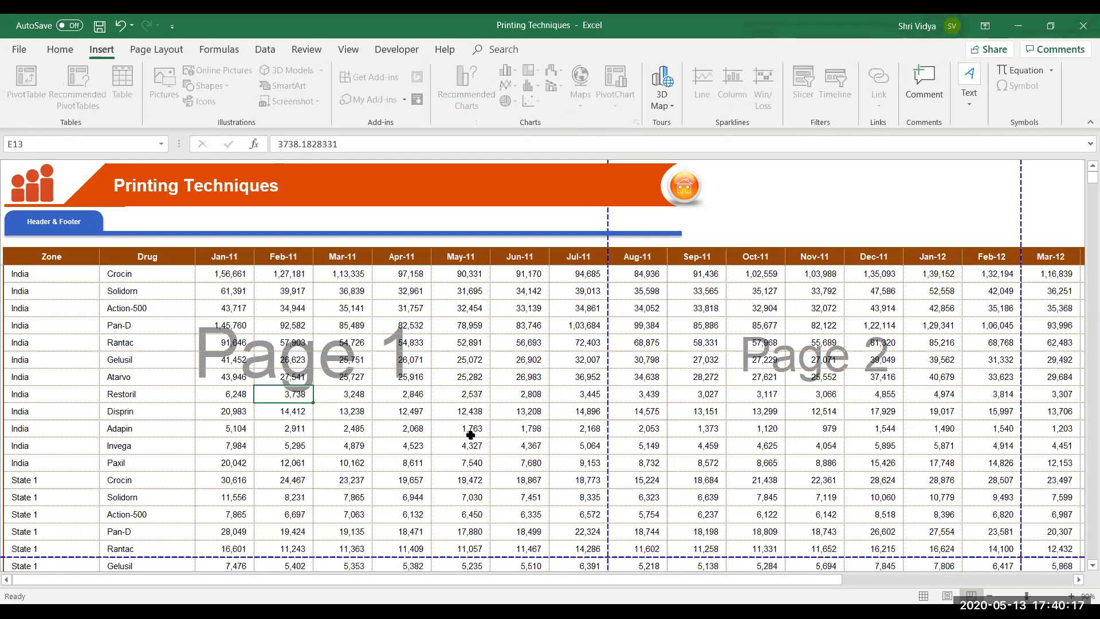
click(923, 596)
click(552, 486)
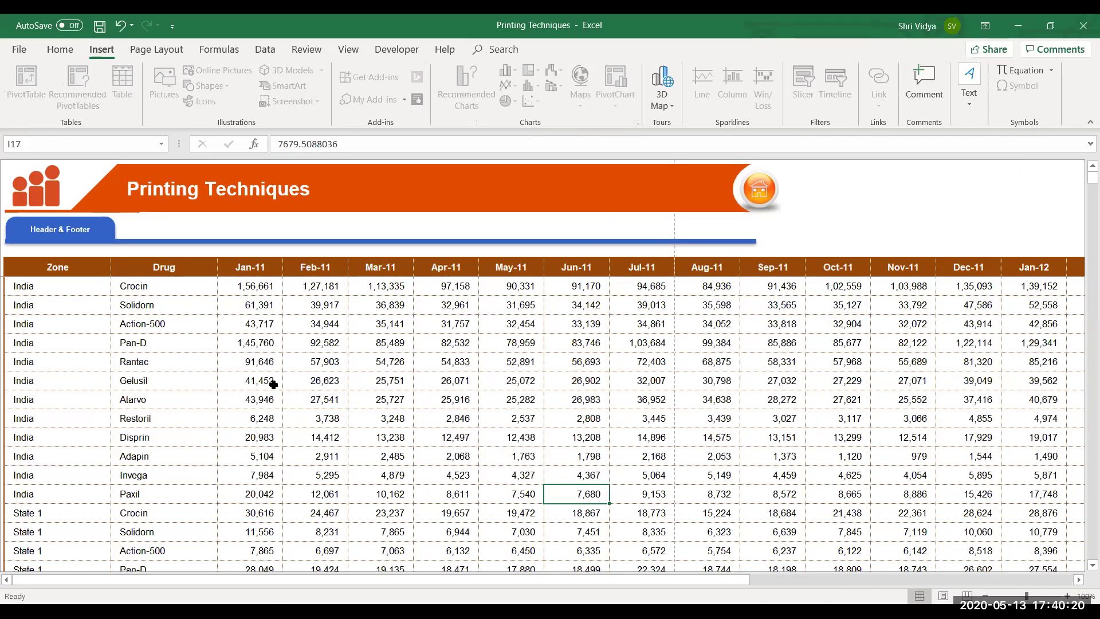
click(66, 49)
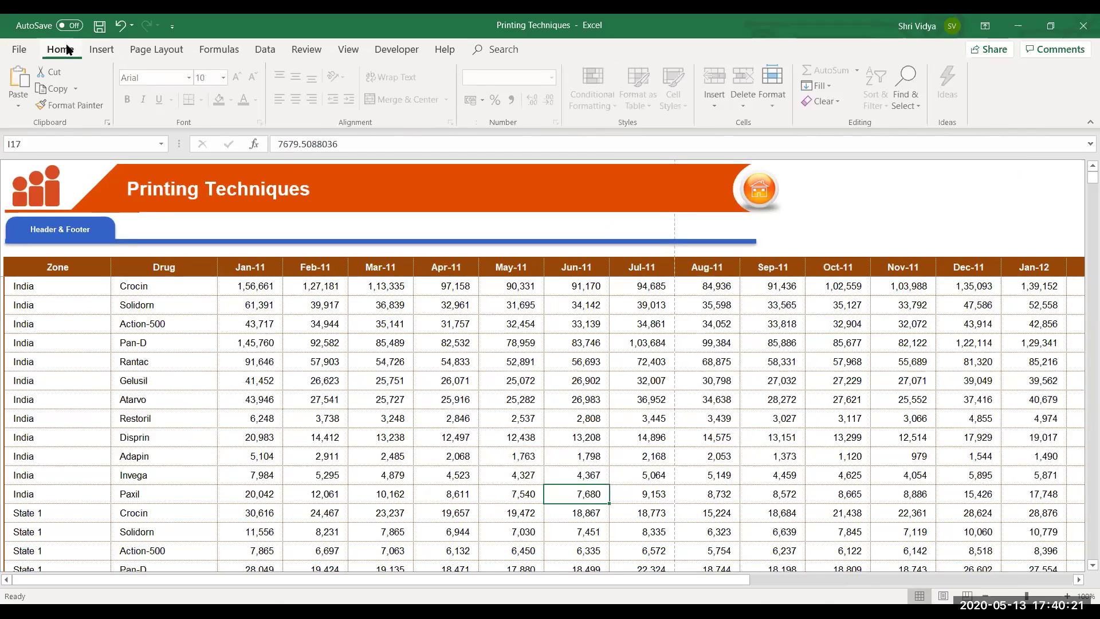
click(101, 49)
click(310, 52)
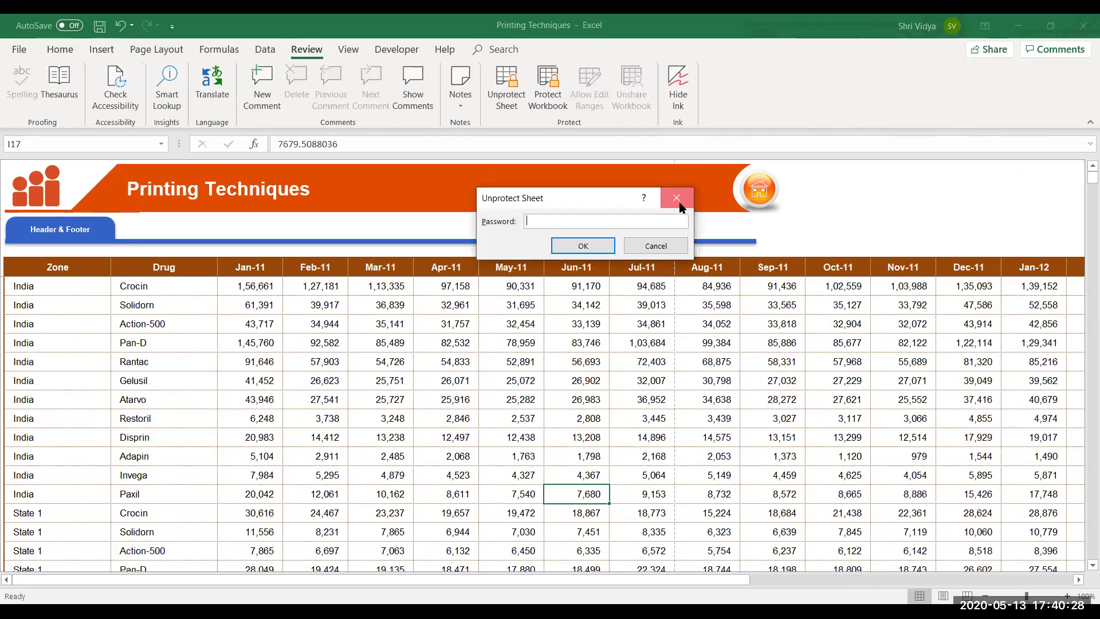
click(677, 197)
click(361, 433)
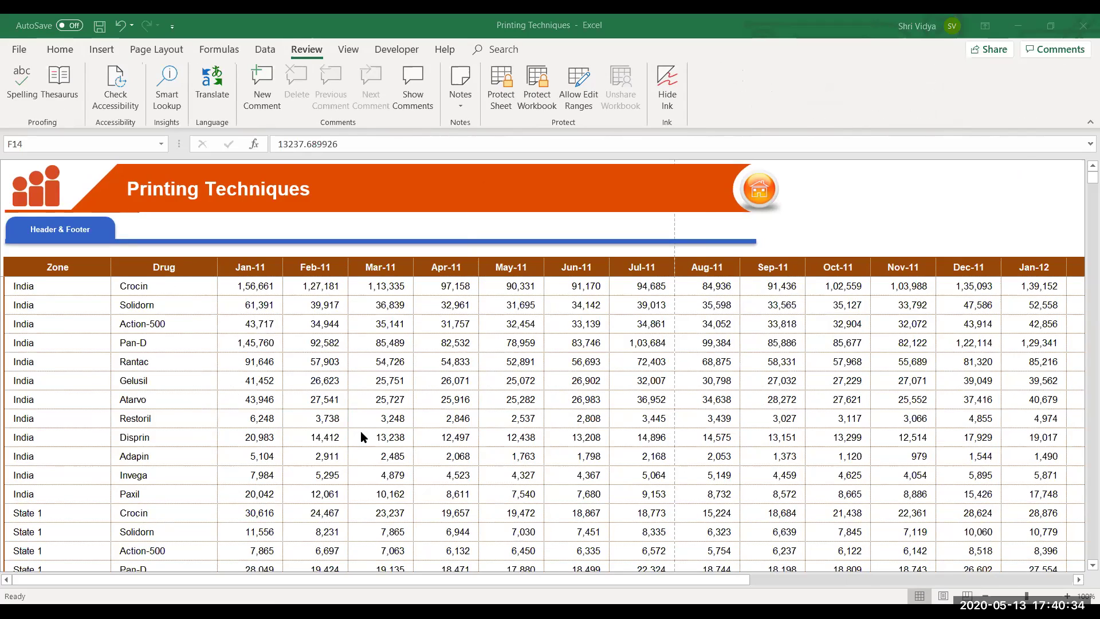
key(alt+n)
key(s)
key(h)
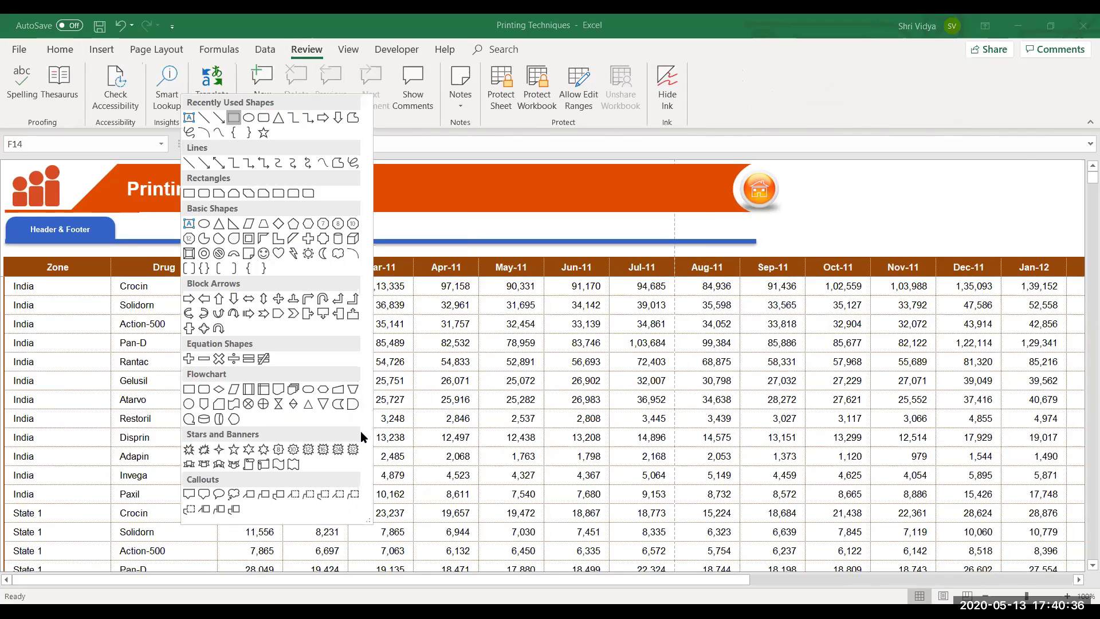
key(Return)
key(Escape)
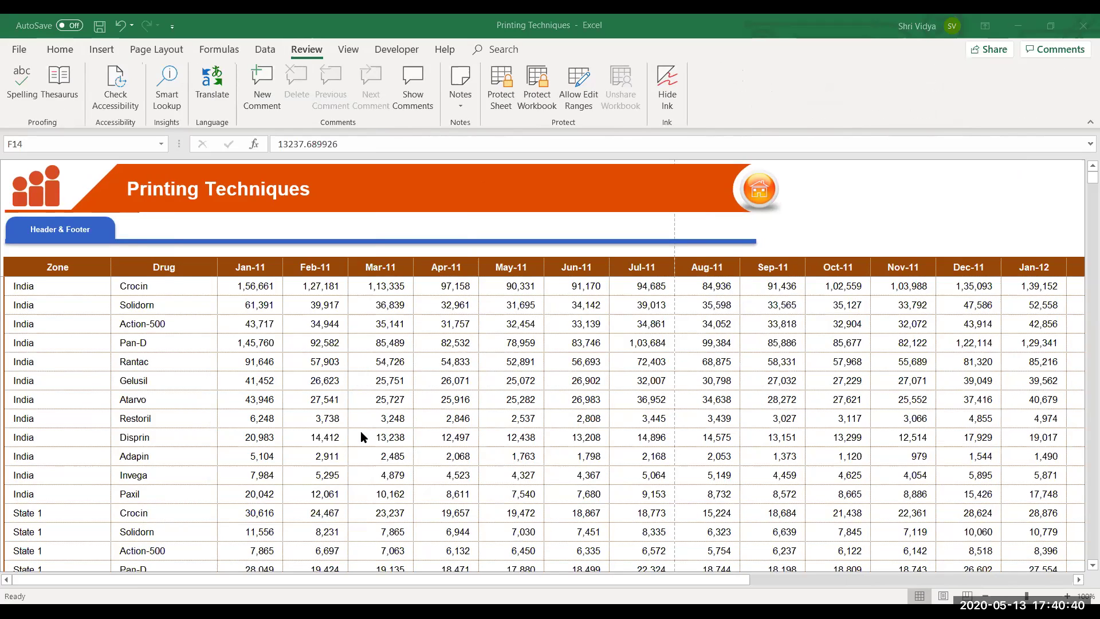
key(F2)
key(Return)
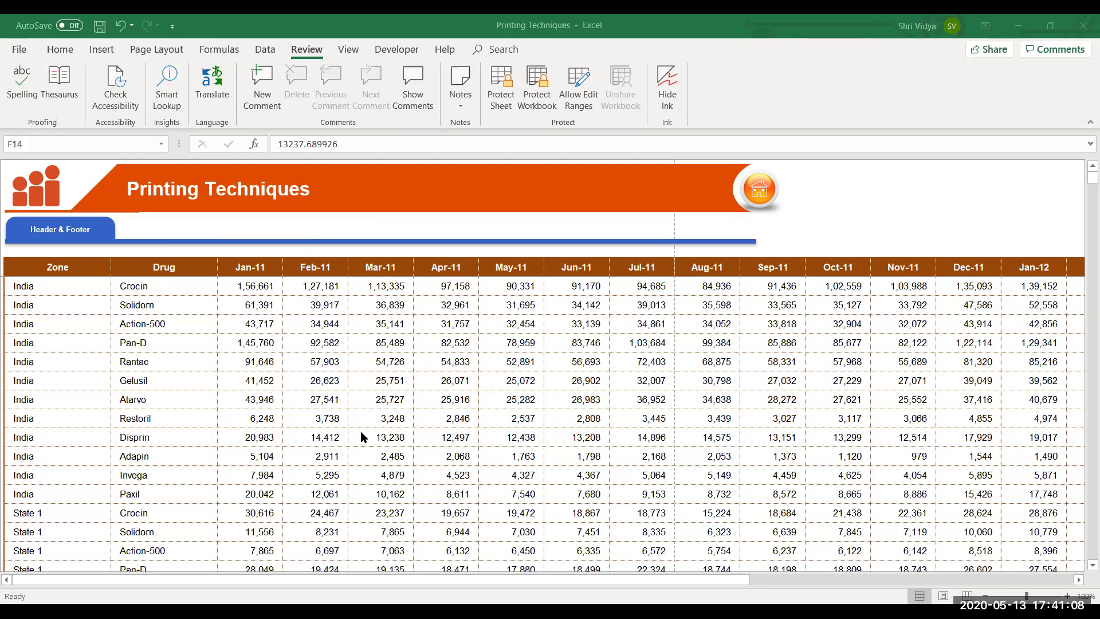
- Close the Book1 test workbook and answer its save prompt
key(shift+F10)
key(Up)
key(ctrl+w)
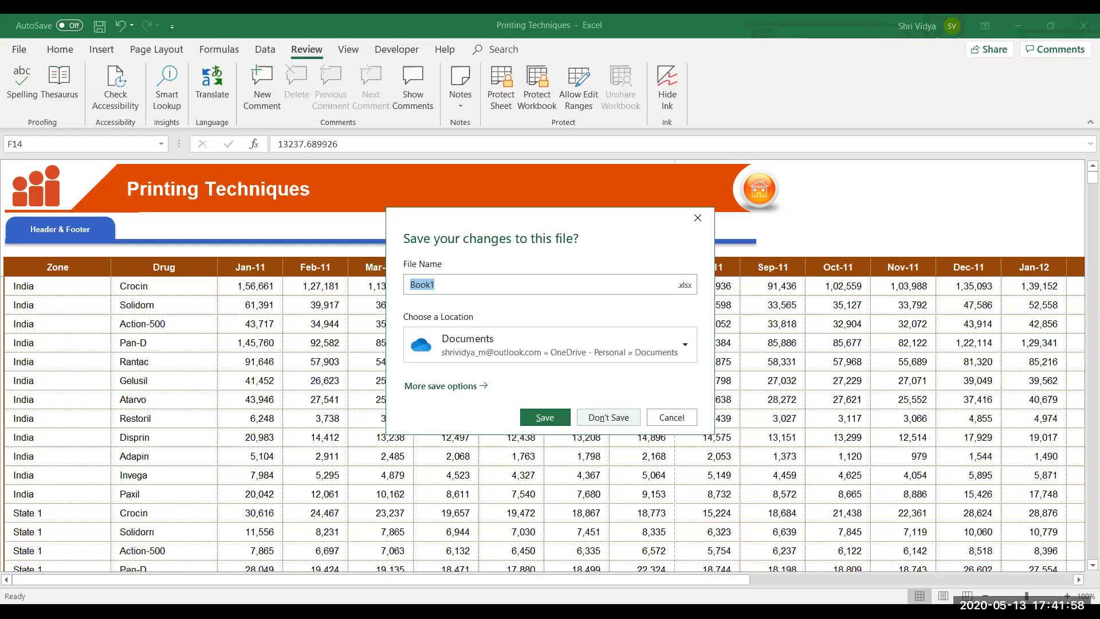
click(608, 417)
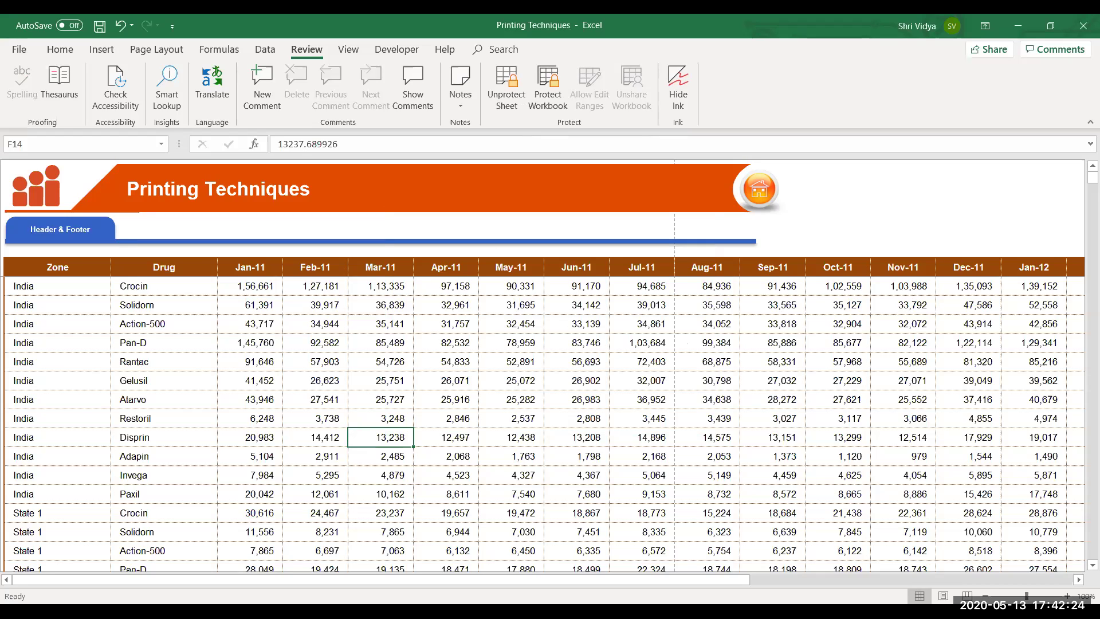
- Unprotect the Printing Techniques sheet with the Alt+R, P, S shortcut
click(599, 337)
key(alt+r)
key(p)
key(s)
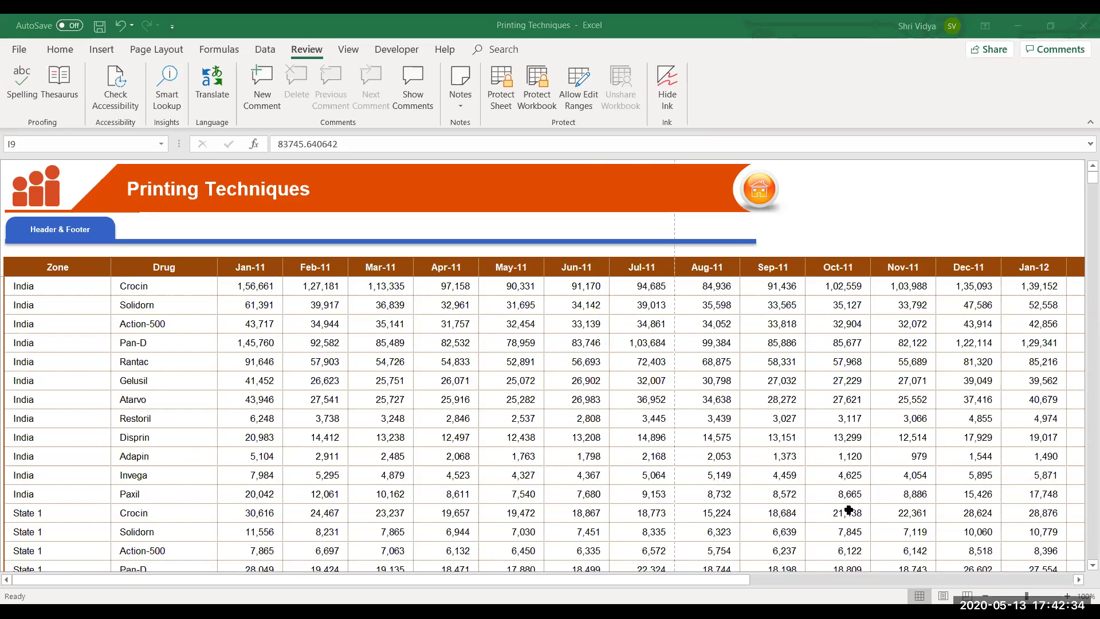
key(ctrl+n)
- Draw a rectangle shape on Sheet1 and move it to sit over columns B–E
click(392, 277)
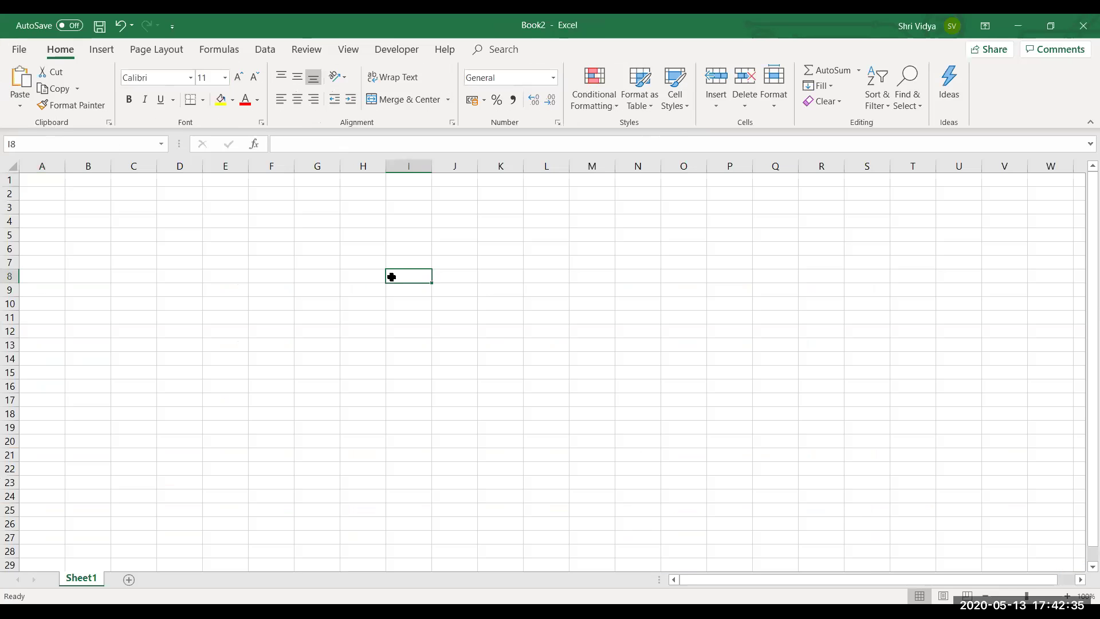
click(98, 50)
click(215, 86)
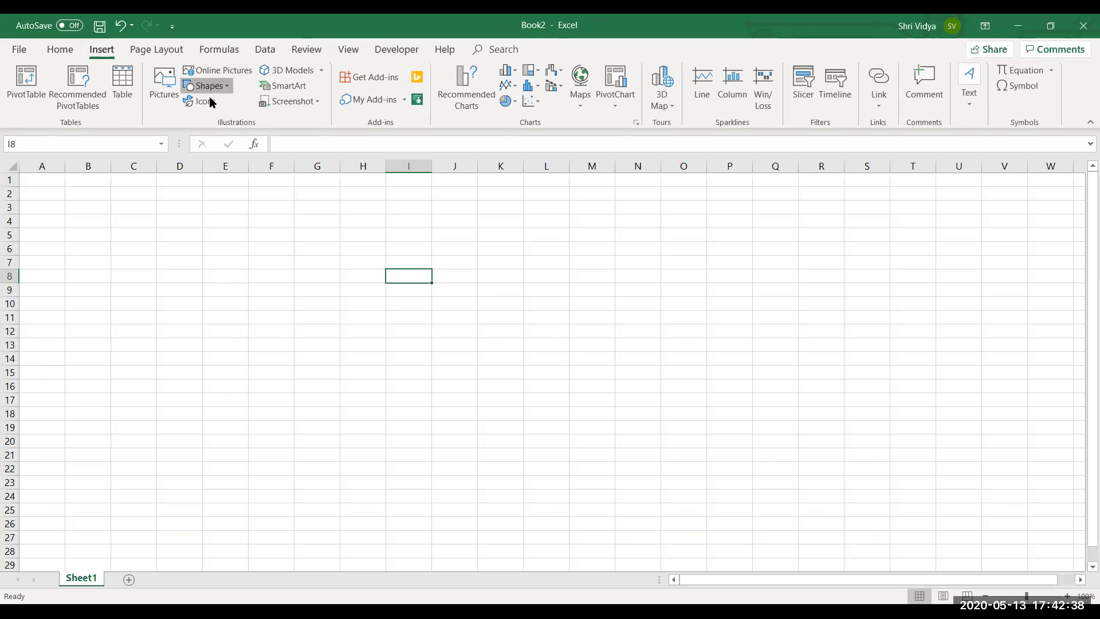
click(213, 102)
drag(183, 240, 333, 397)
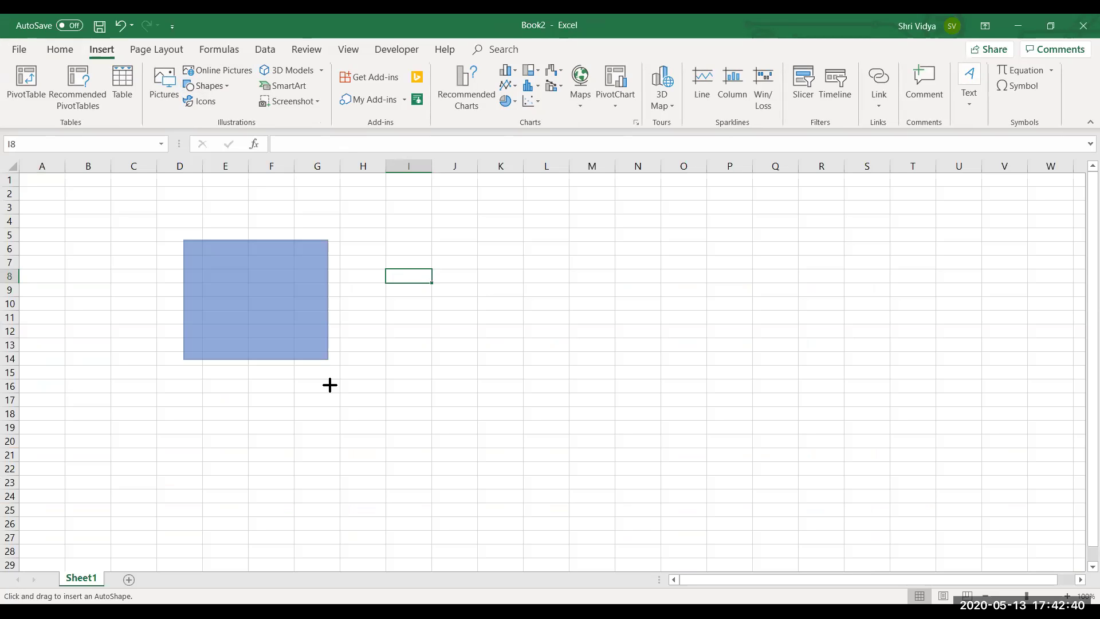
click(383, 261)
click(255, 311)
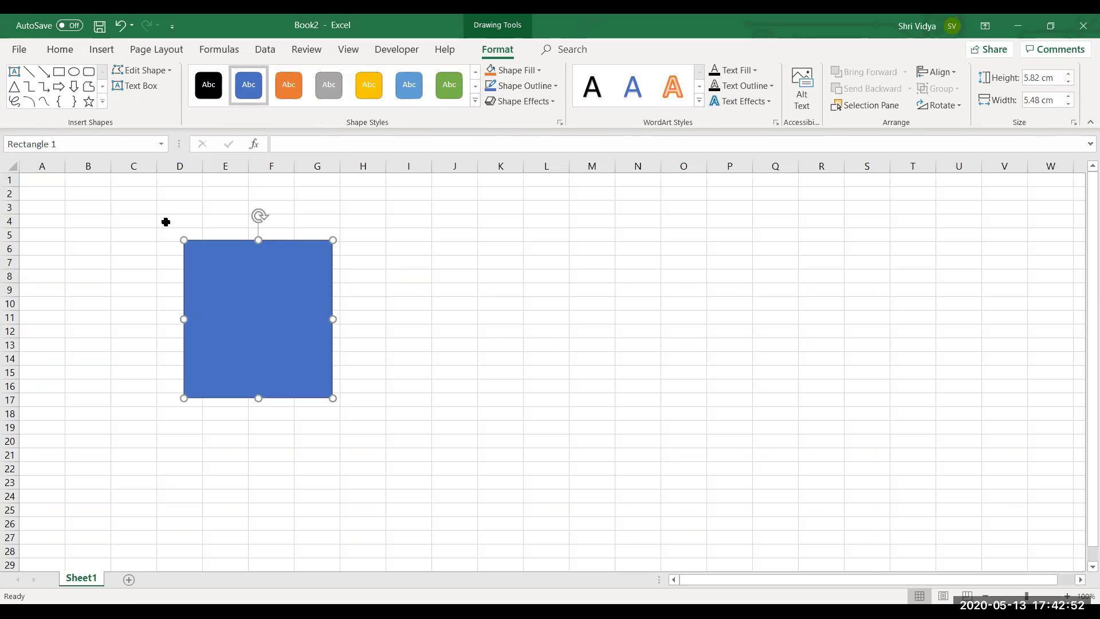
mouse_move(227, 299)
mouse_down()
mouse_move(157, 256)
mouse_move(134, 272)
mouse_up()
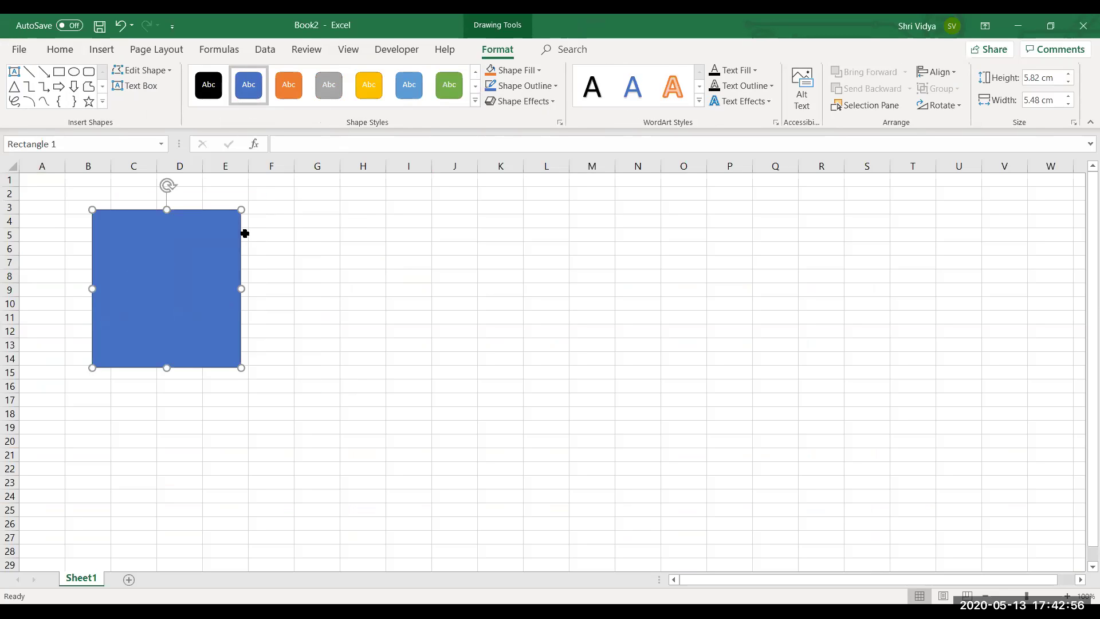
- Fill every cell of F4:N23 with iTAS using Ctrl+Enter
drag(265, 225, 623, 475)
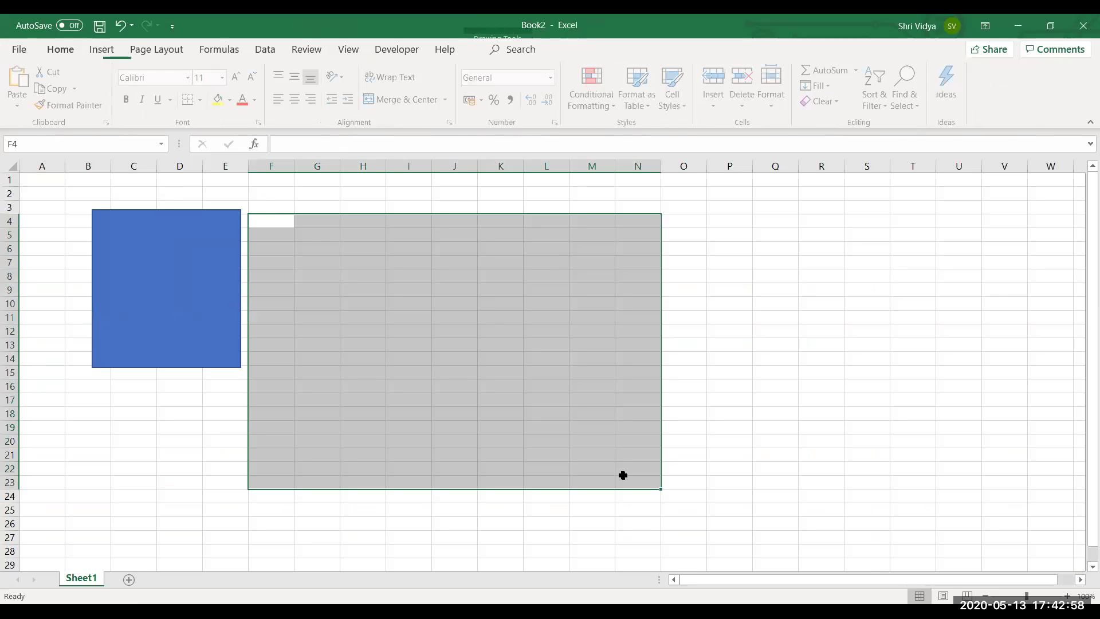
text(iTAS)
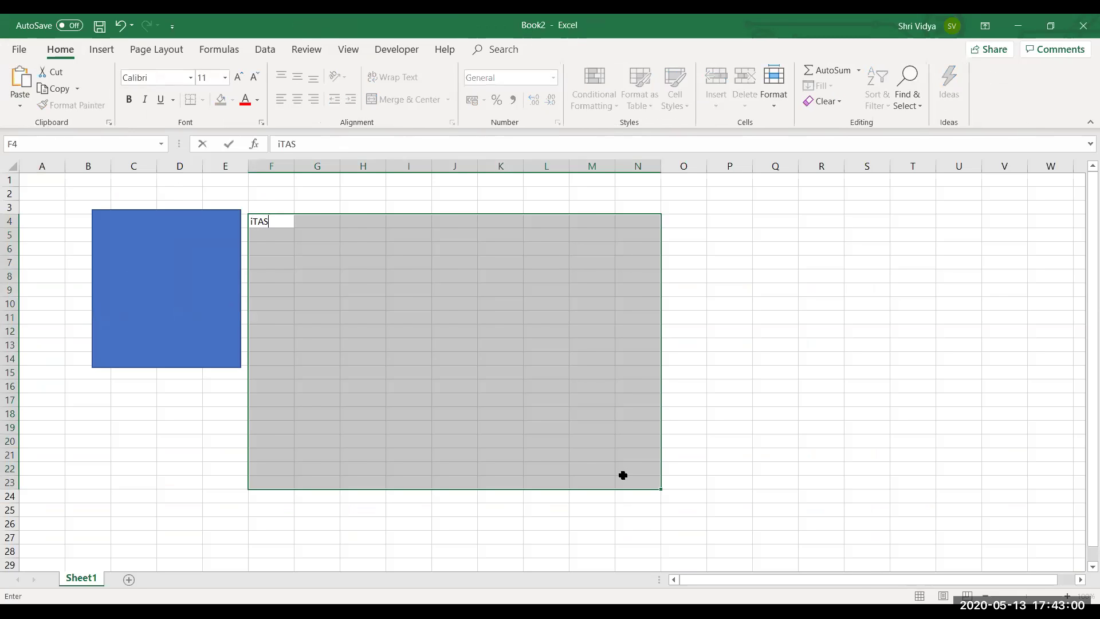
key(ctrl+Return)
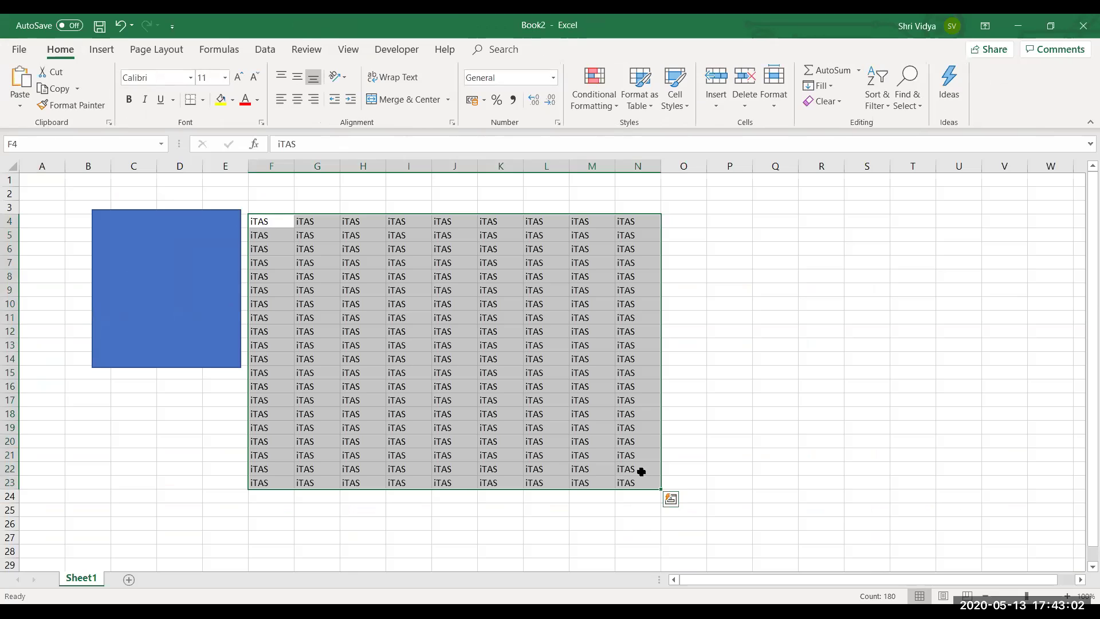
click(768, 442)
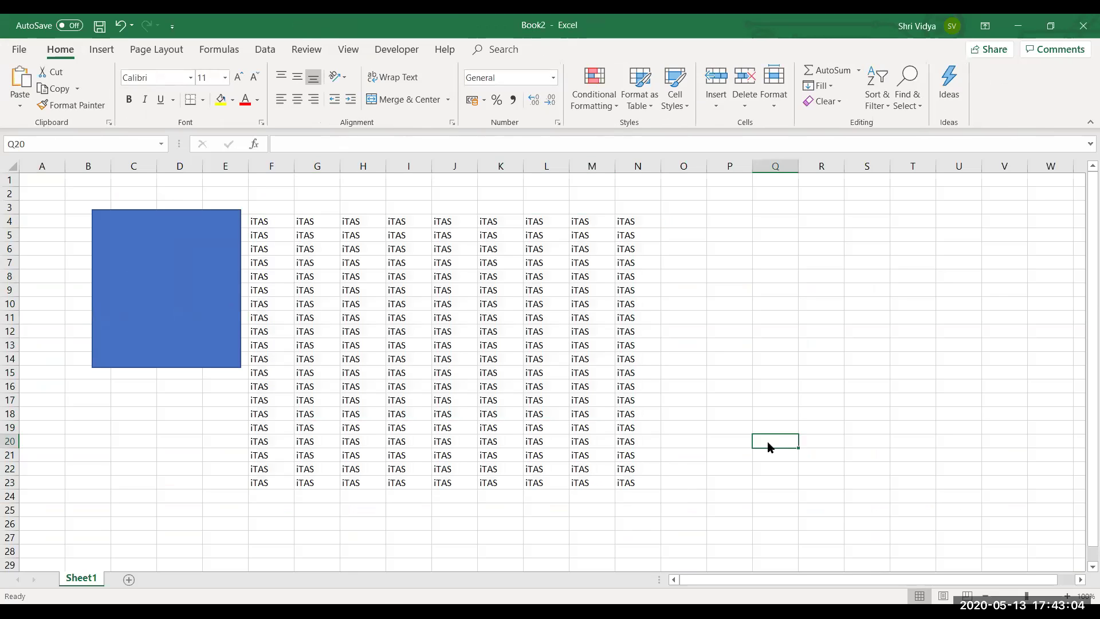
key(ctrl+p)
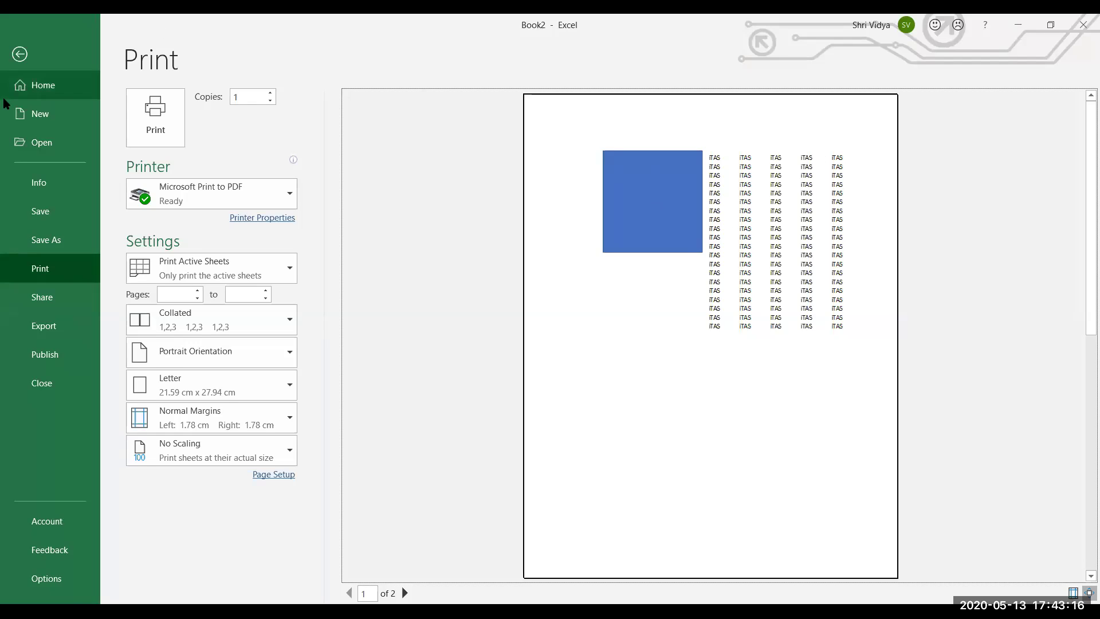
- Uncheck Print object in the blue rectangle's Size and Properties settings
click(16, 60)
click(149, 288)
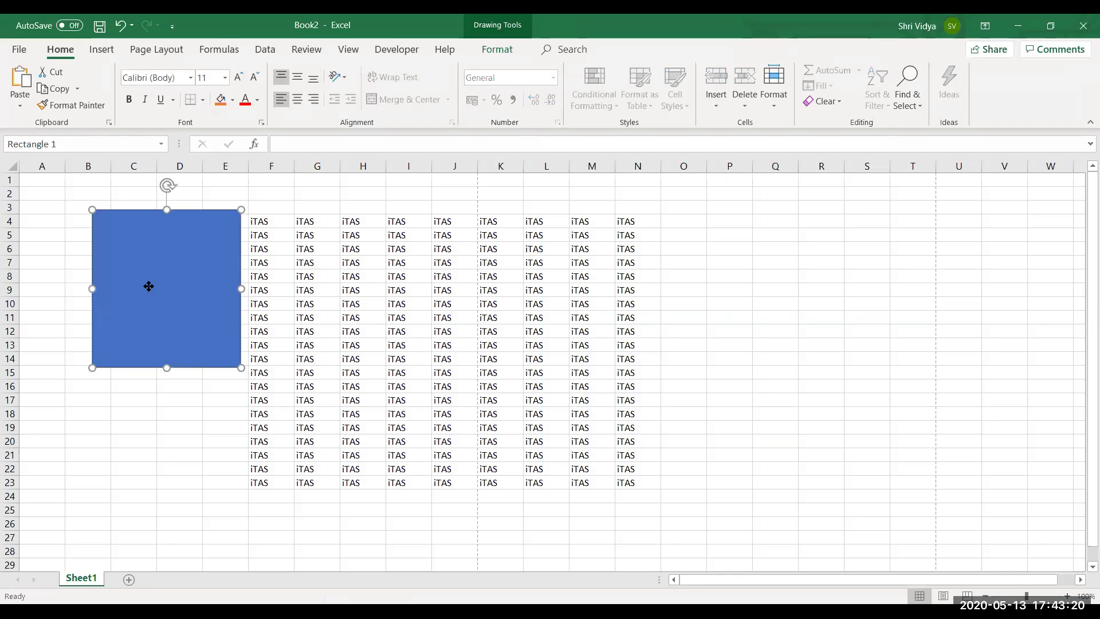
right_click(149, 287)
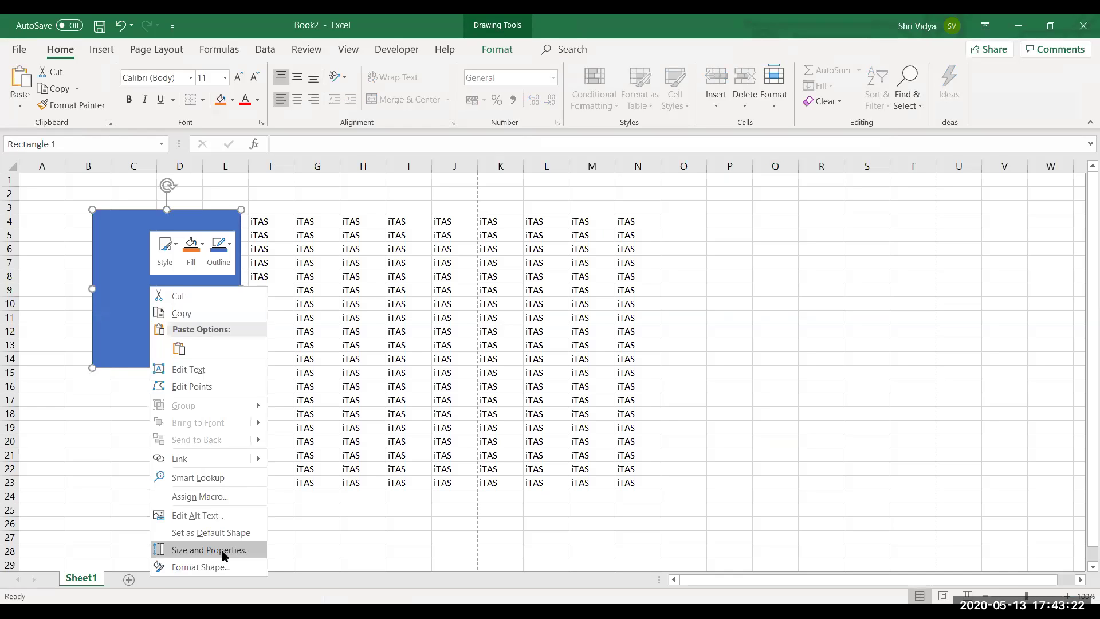
click(224, 552)
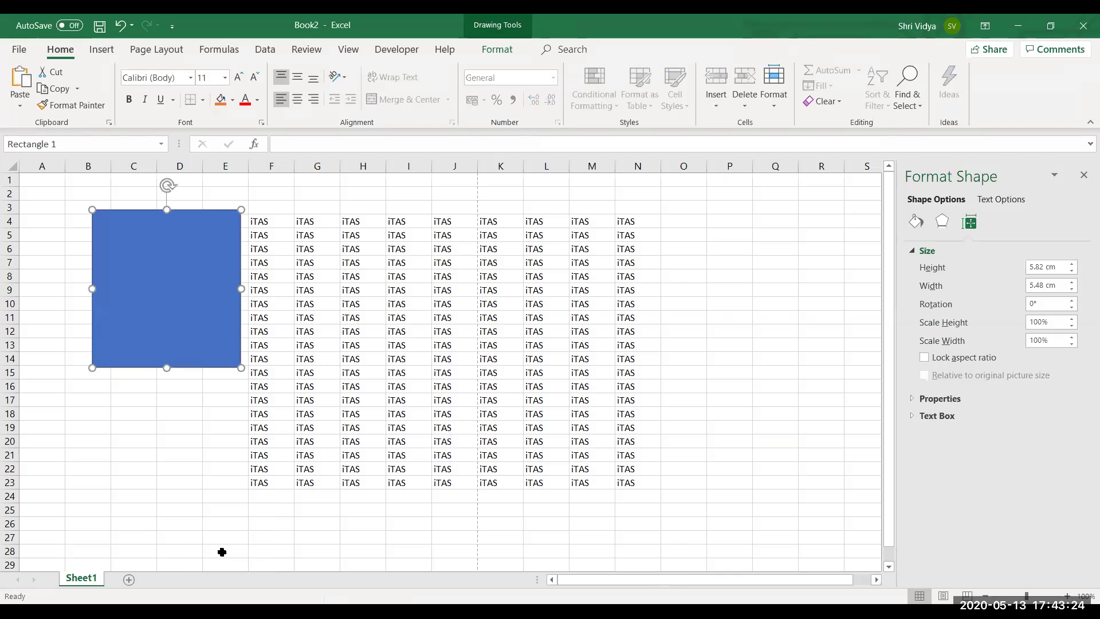
click(915, 400)
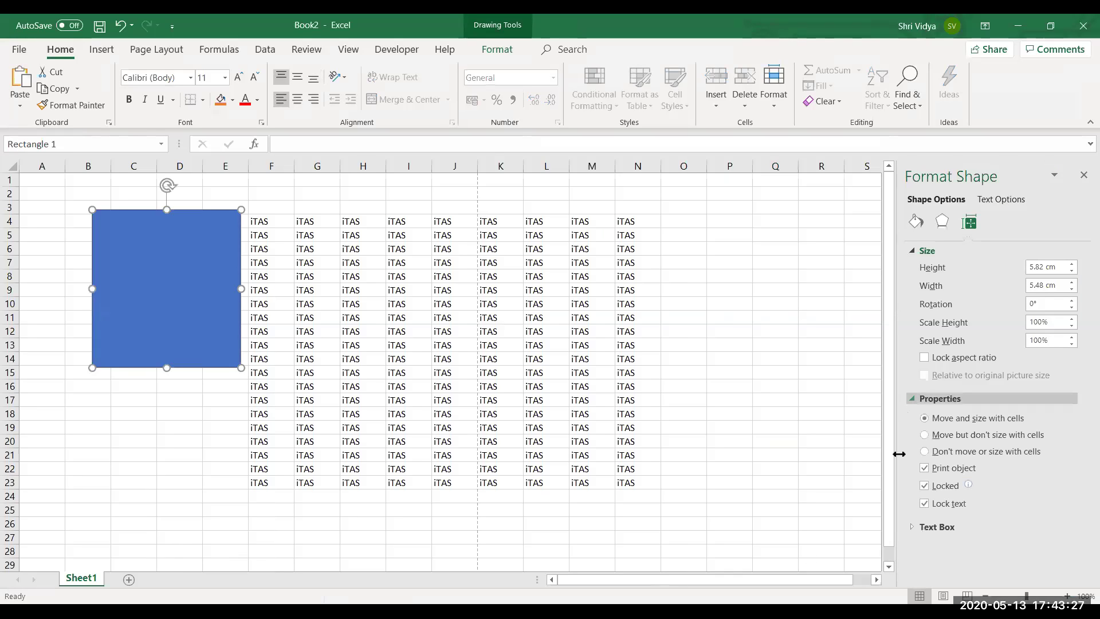
click(940, 474)
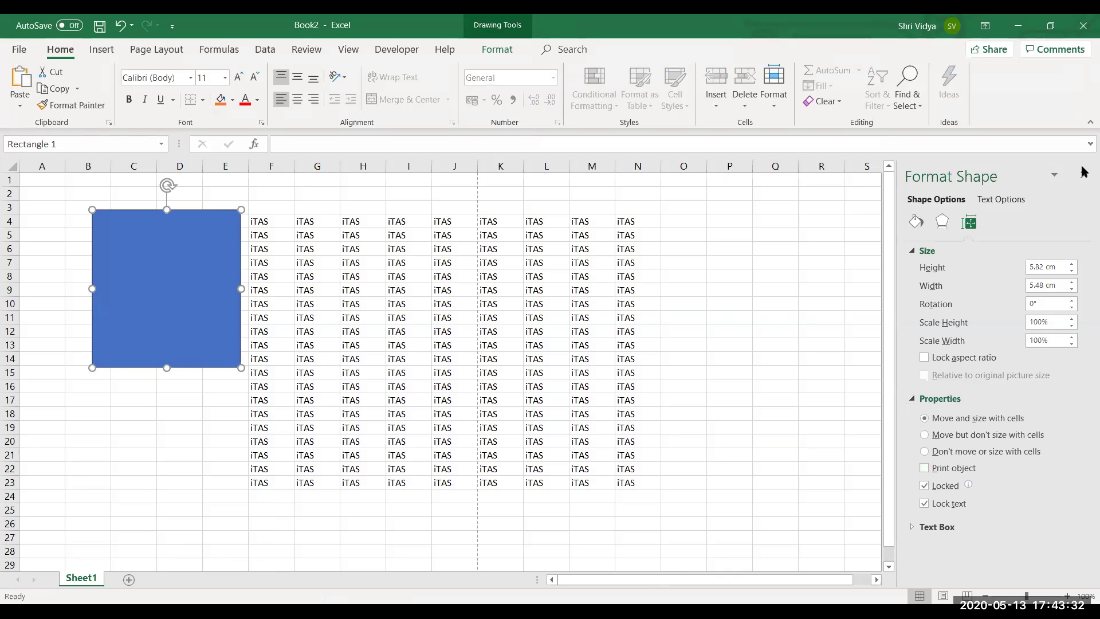
click(834, 300)
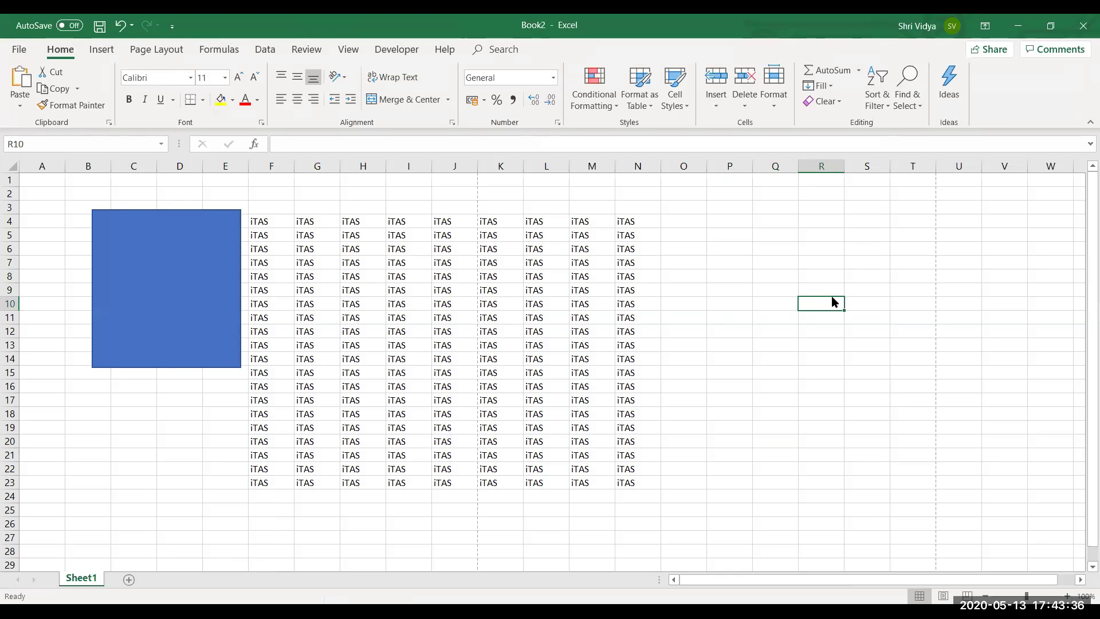
key(ctrl+p)
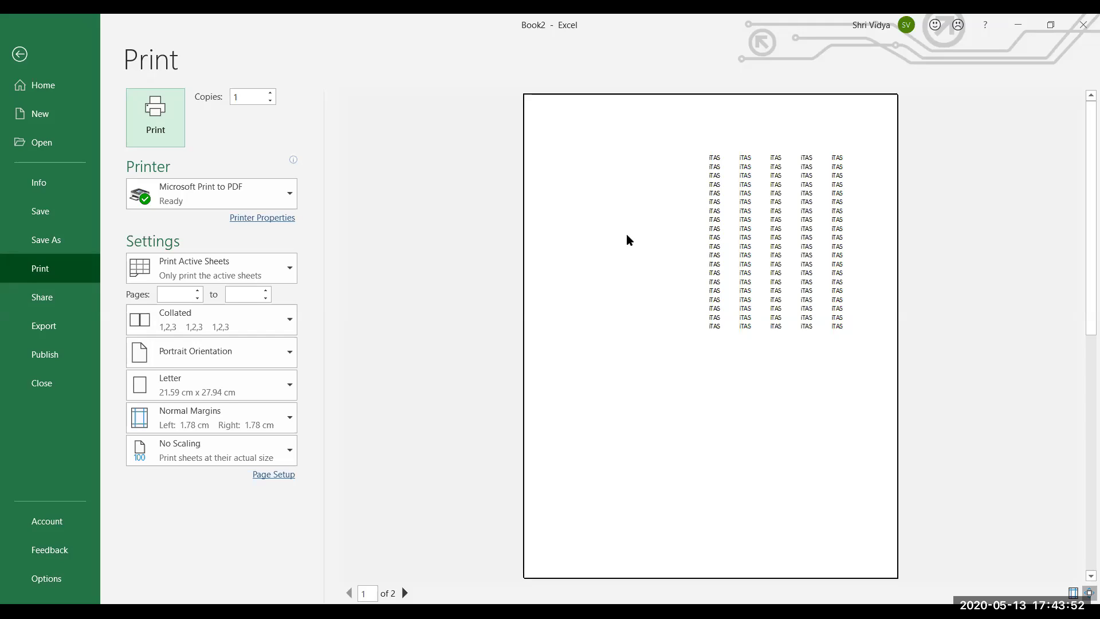
- Leave the print preview and close Book2 without saving
click(20, 68)
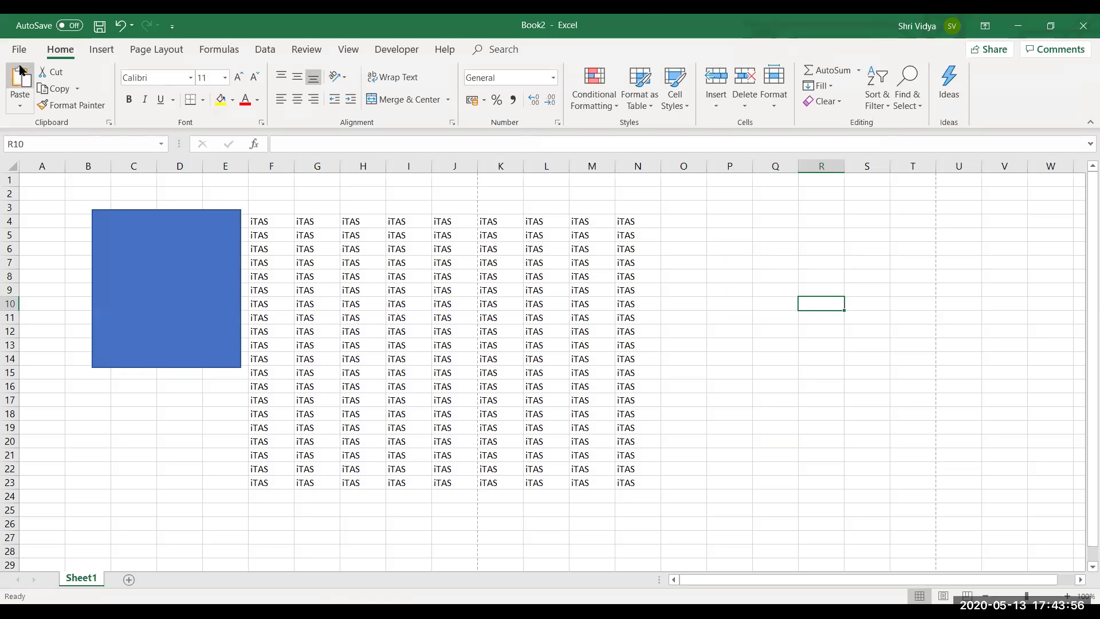
click(1083, 25)
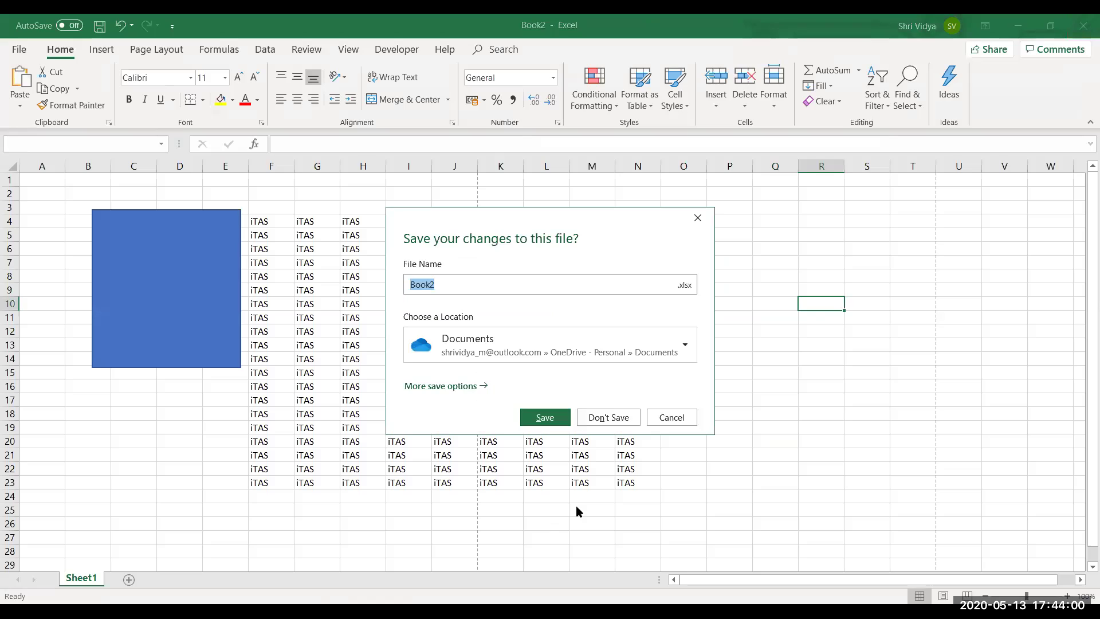
click(627, 418)
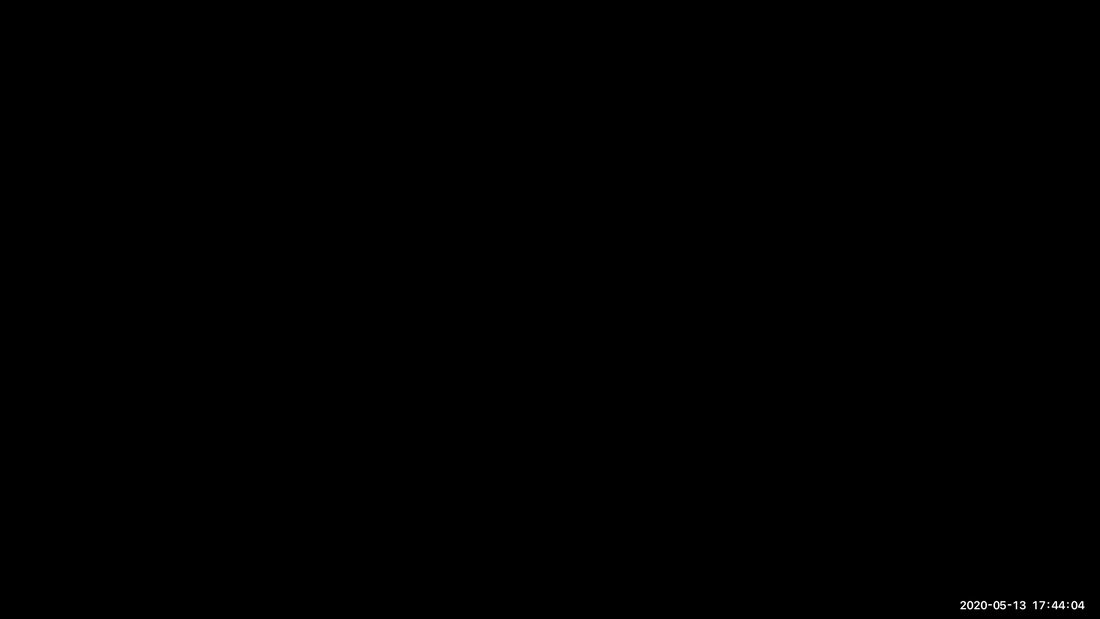